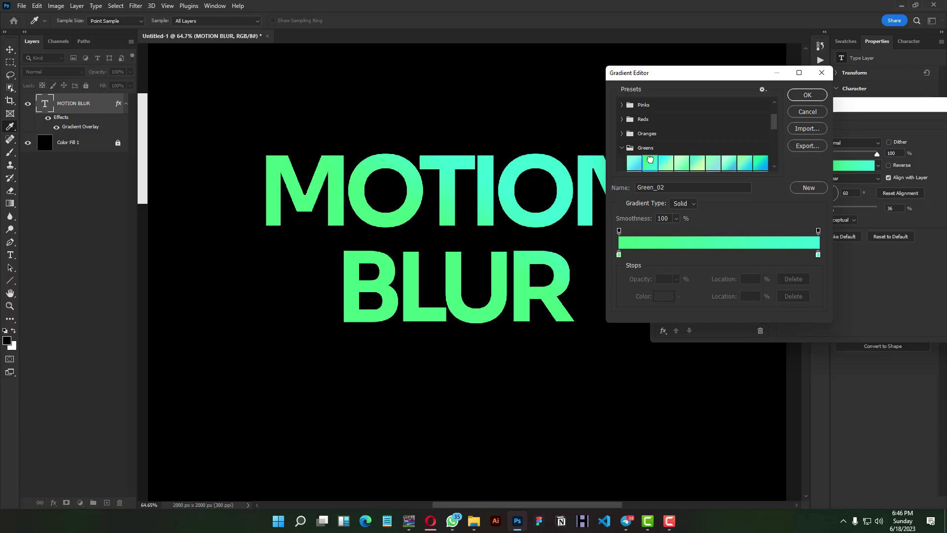
Step: Apply the Green_02 preset as the gradient overlay of the MOTION BLUR text layer
{"action": "left_click", "coordinate": [807, 95]}
{"action": "left_click_drag", "start_coordinate": [845, 105], "coordinate": [747, 107]}
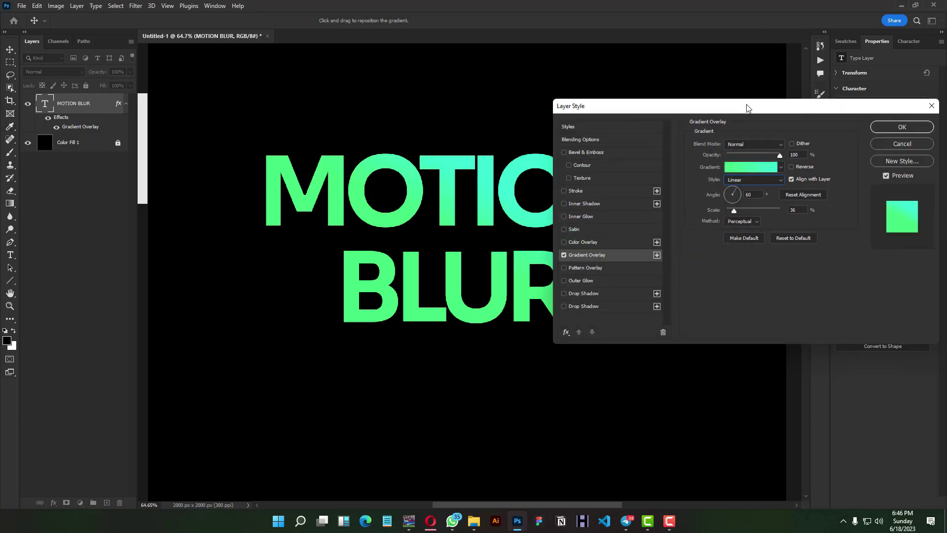
{"action": "left_click", "coordinate": [888, 129]}
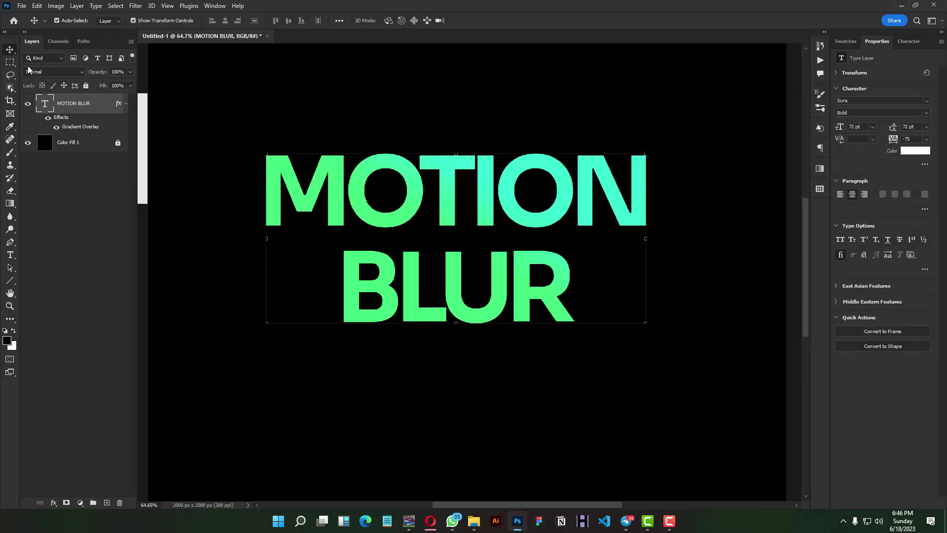
Step: Convert the MOTION BLUR text layer to a smart object and duplicate it
{"action": "left_click", "coordinate": [127, 103]}
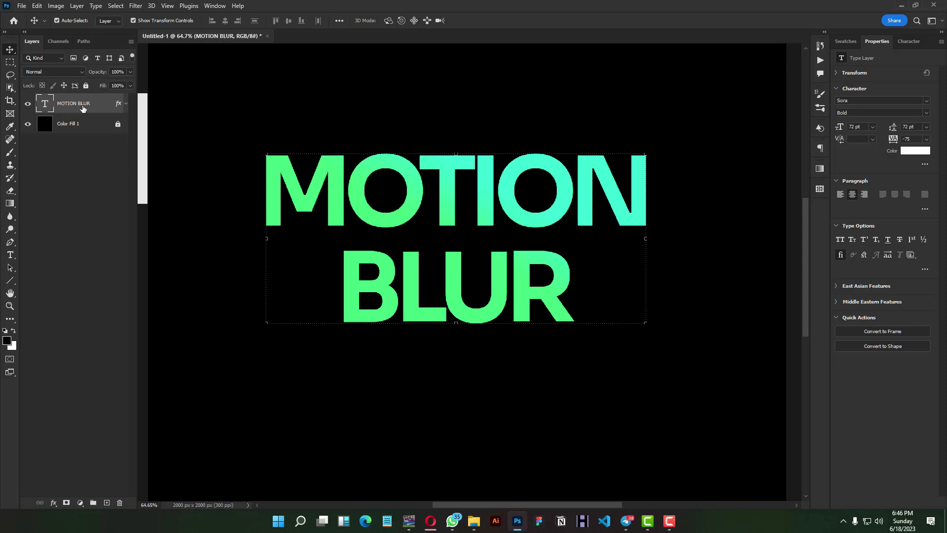
{"action": "right_click", "coordinate": [83, 105]}
{"action": "left_click", "coordinate": [123, 184]}
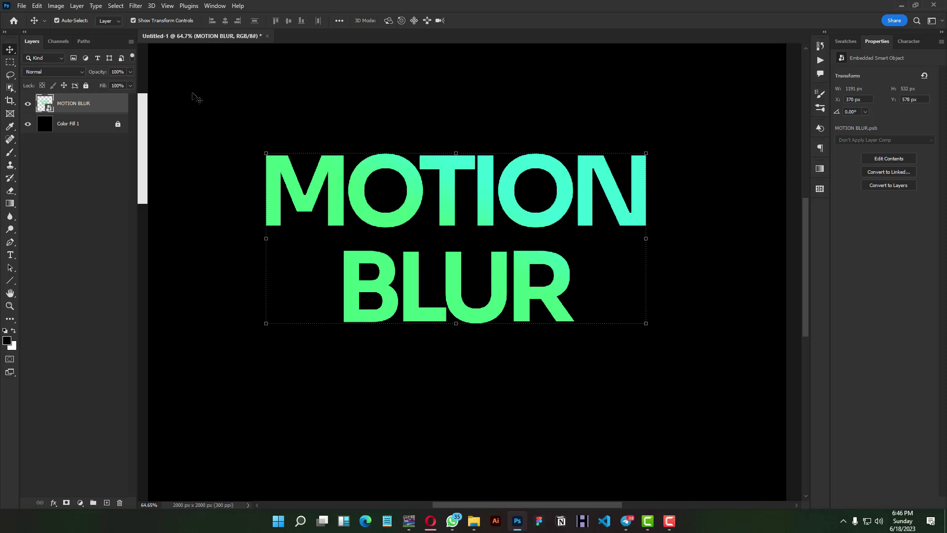
{"action": "key", "text": "ctrl+j"}
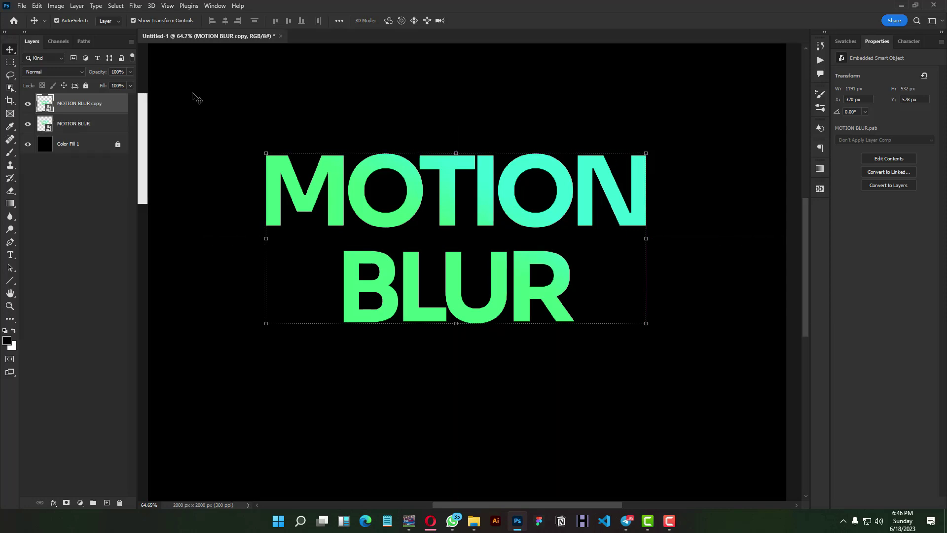
Step: Apply a Gaussian Blur with a radius of 7 pixels to the MOTION BLUR copy layer
{"action": "left_click", "coordinate": [141, 6]}
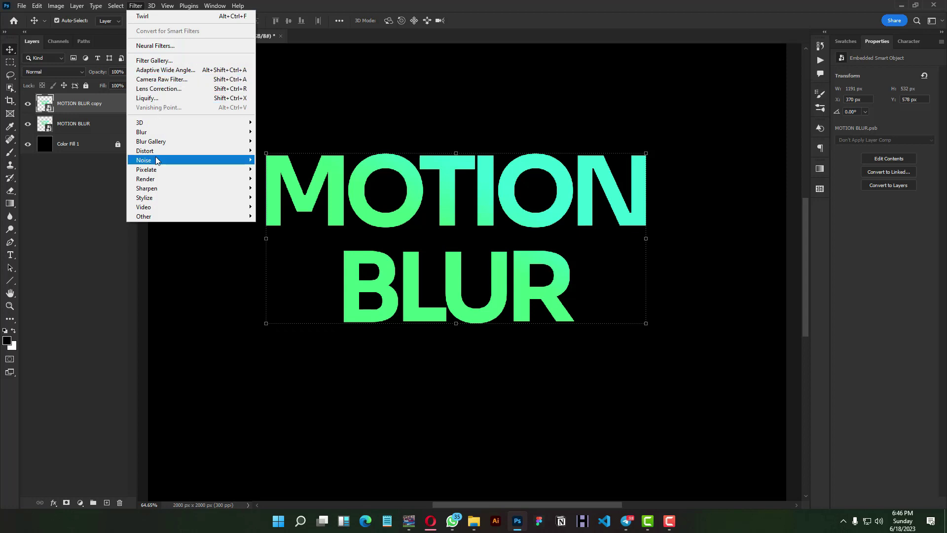
{"action": "mouse_move", "coordinate": [150, 133]}
{"action": "left_click", "coordinate": [287, 170]}
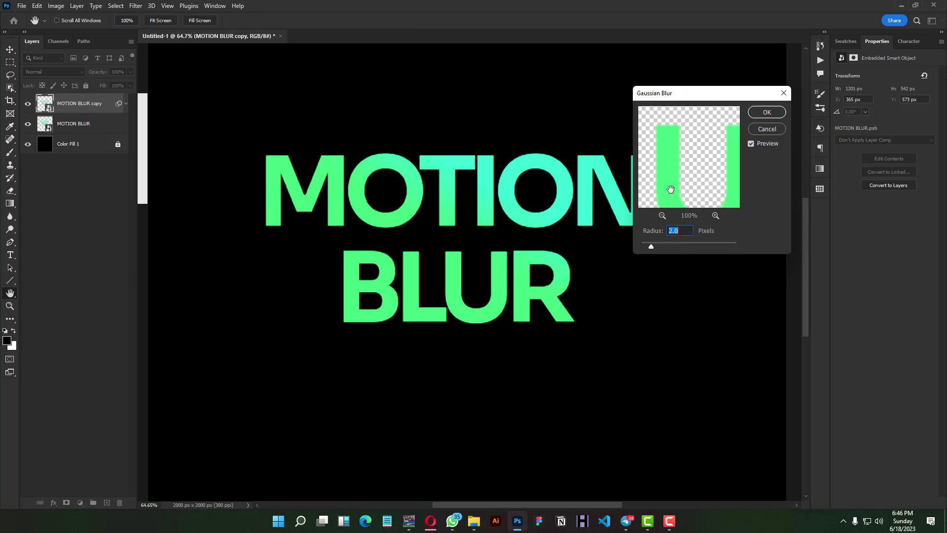
{"action": "type", "text": "14"}
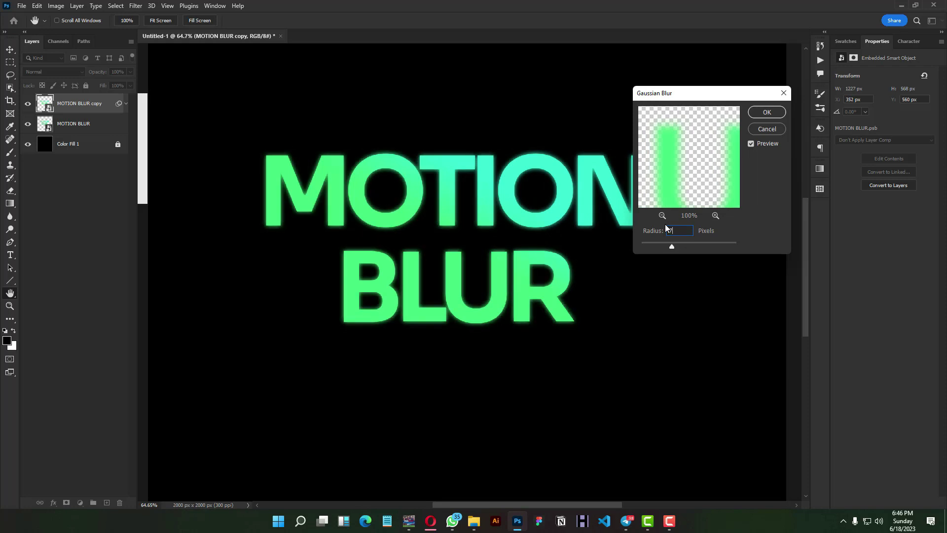
{"action": "left_click", "coordinate": [768, 113]}
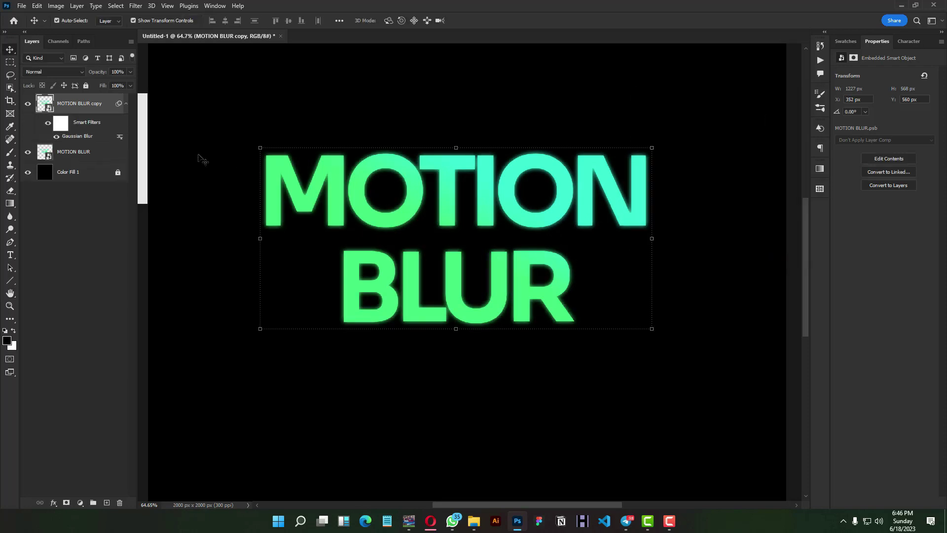
Step: Duplicate the unblurred MOTION BLUR layer again and move the new copy to the top of the layer stack
{"action": "left_click", "coordinate": [126, 103]}
{"action": "left_click", "coordinate": [82, 122]}
{"action": "key", "text": "ctrl"}
{"action": "key", "text": "ctrl+j"}
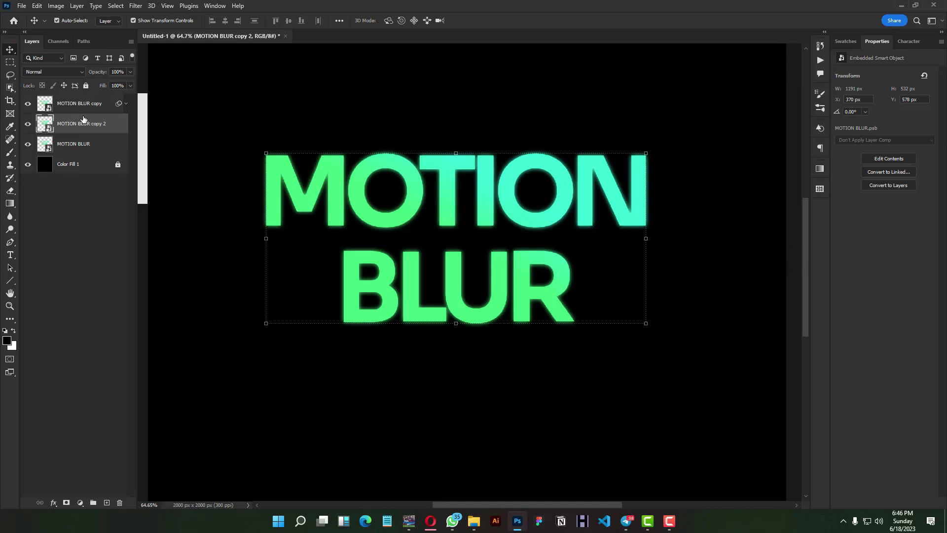
{"action": "left_click_drag", "start_coordinate": [84, 120], "coordinate": [87, 104]}
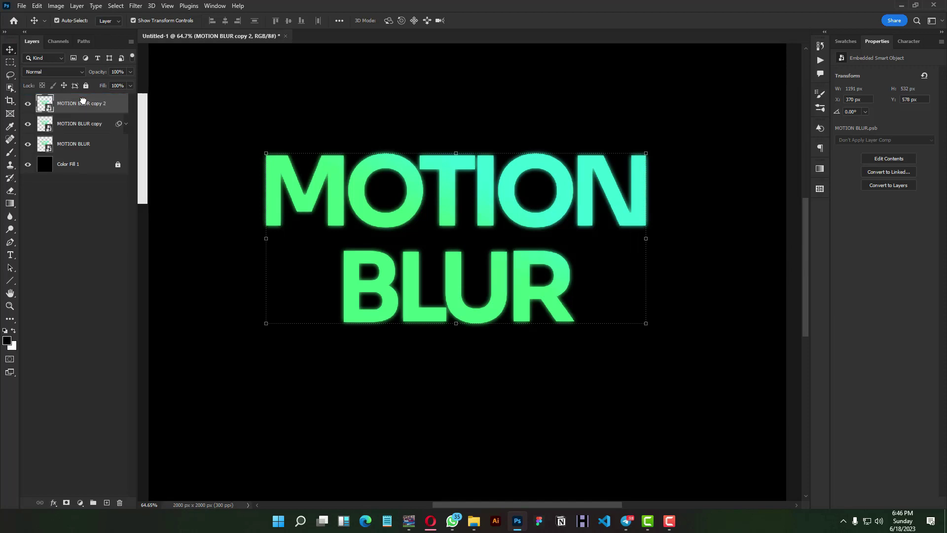
Step: Apply a Motion Blur with an angle of 0° and a distance of 100 pixels to the topmost copy
{"action": "left_click", "coordinate": [134, 7]}
{"action": "mouse_move", "coordinate": [168, 131]}
{"action": "left_click", "coordinate": [280, 188]}
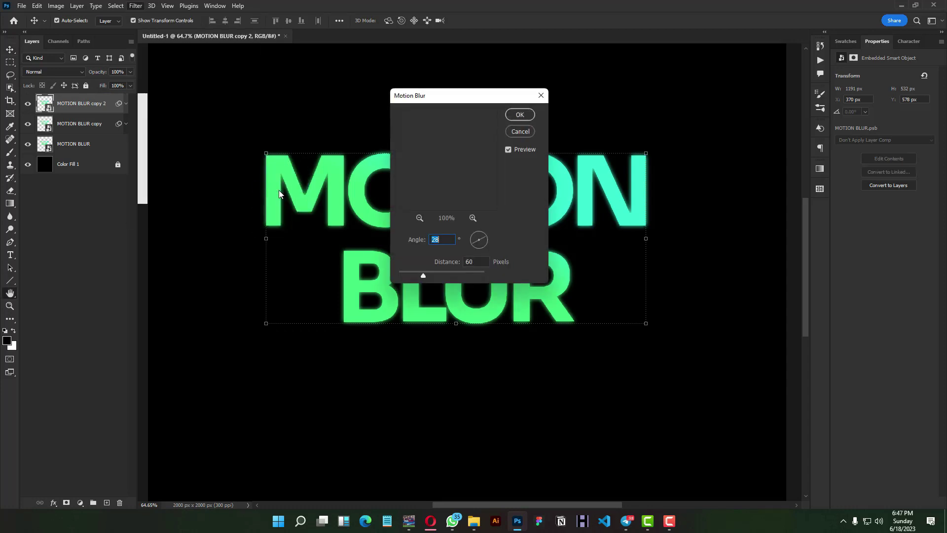
{"action": "type", "text": "0"}
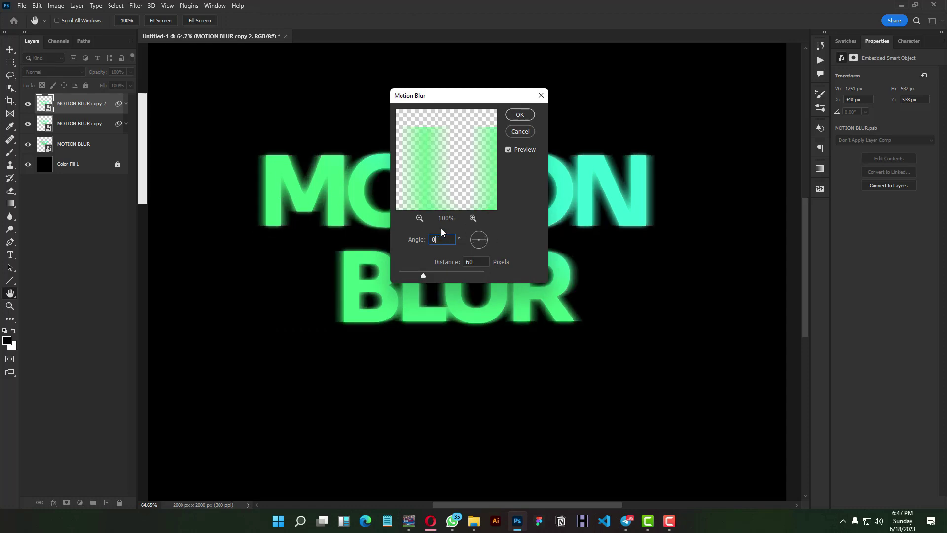
{"action": "double_click", "coordinate": [467, 260]}
{"action": "type", "text": "100"}
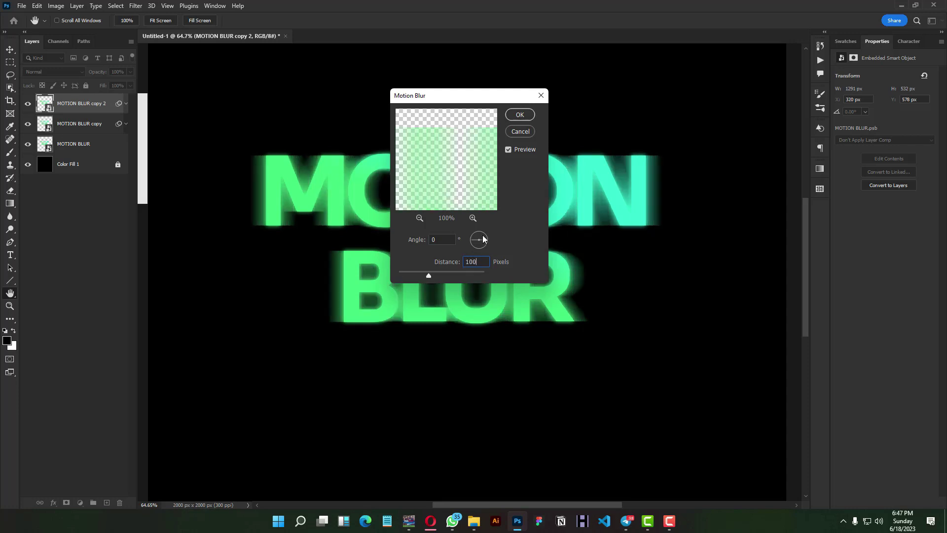
{"action": "left_click", "coordinate": [520, 113]}
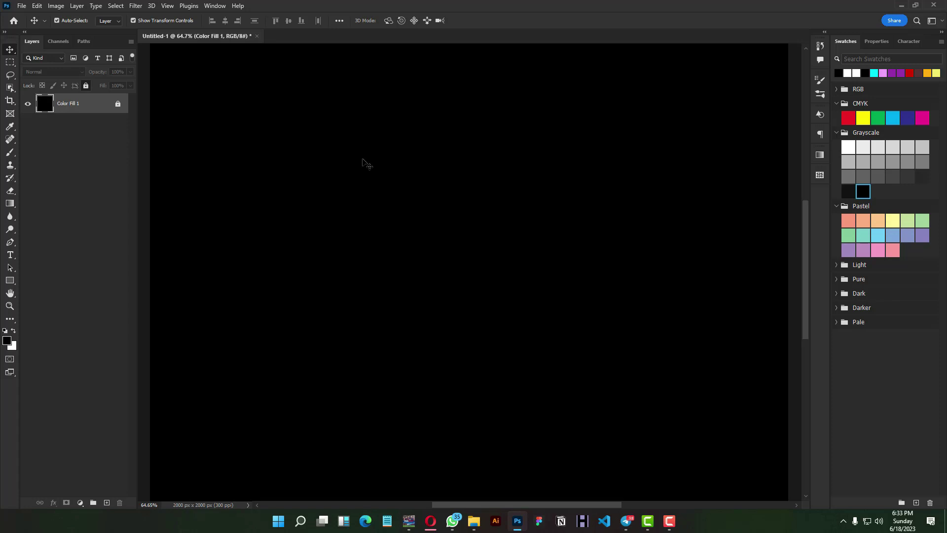
Step: Add the text SLICED in white Sora Bold 72 pt on the black canvas
{"action": "key", "text": "t"}
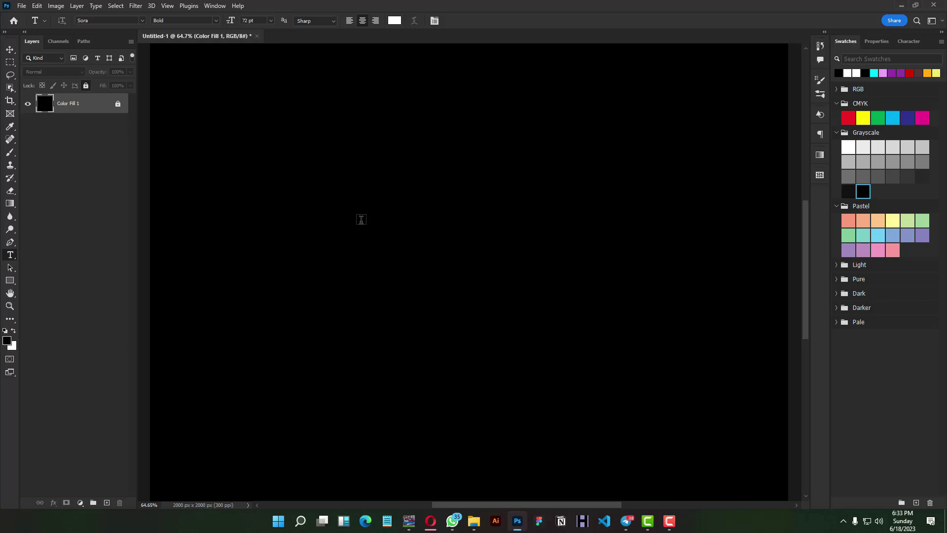
{"action": "left_click", "coordinate": [337, 206]}
{"action": "left_click_drag", "start_coordinate": [342, 303], "coordinate": [478, 328]}
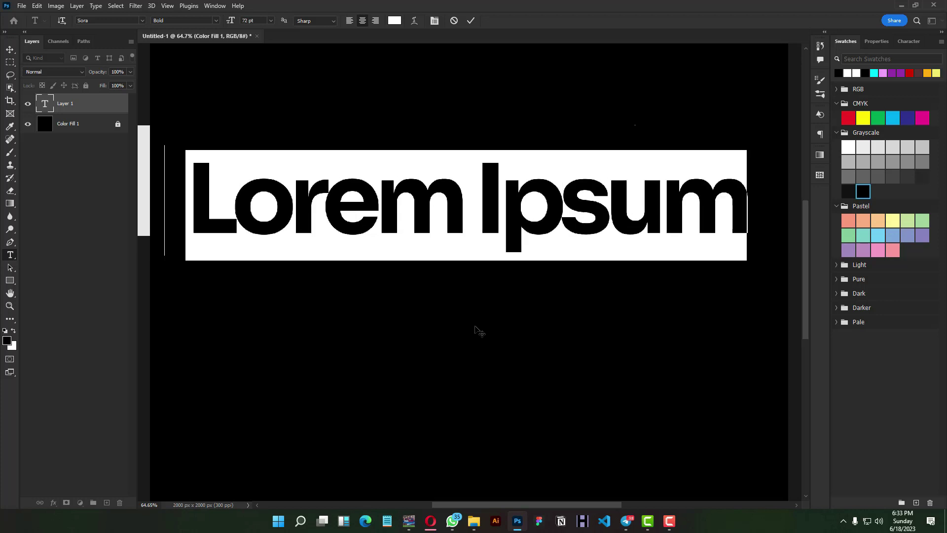
{"action": "type", "text": "SLICED"}
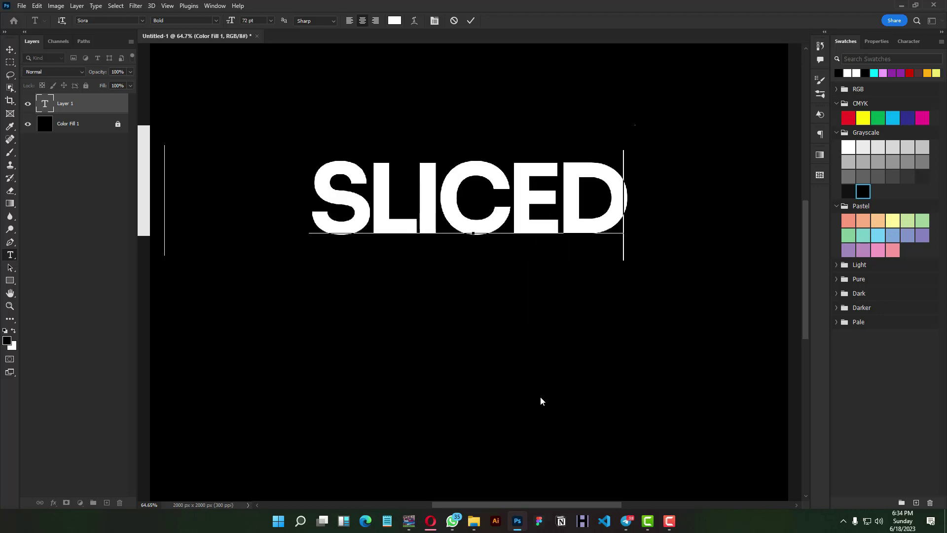
{"action": "left_click", "coordinate": [471, 21]}
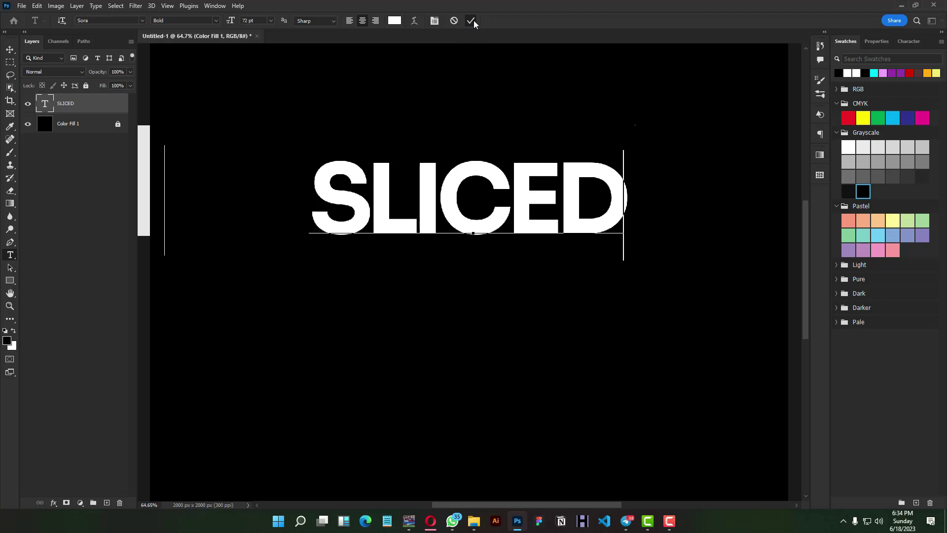
Step: Enlarge the SLICED text proportionally around its centre with Free Transform
{"action": "key", "text": "v"}
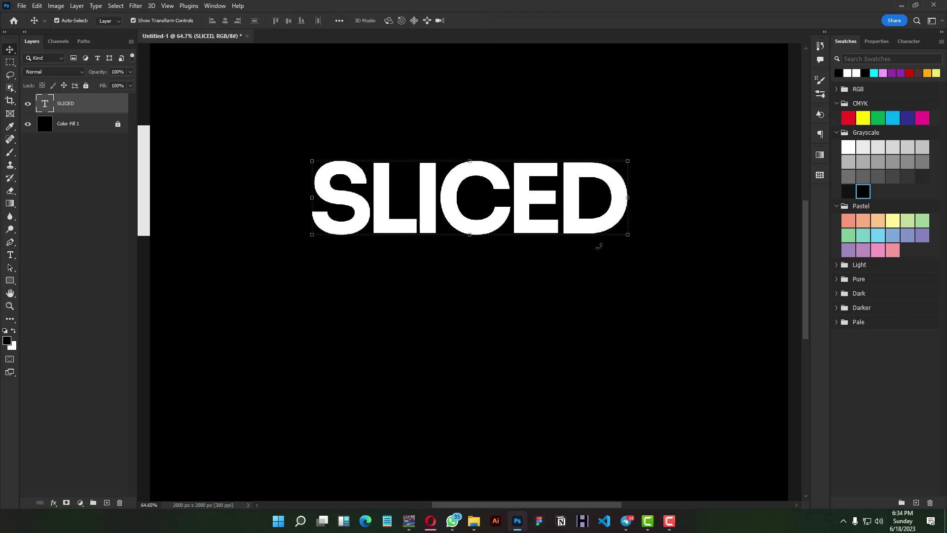
{"action": "key", "text": "ctrl+t"}
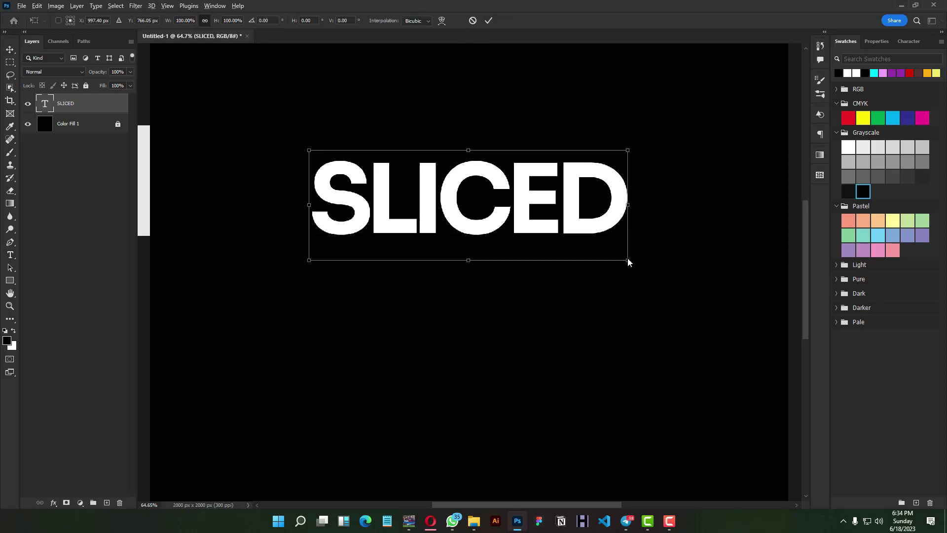
{"action": "left_click_drag", "start_coordinate": [627, 204], "coordinate": [667, 205]}
{"action": "left_click", "coordinate": [489, 20]}
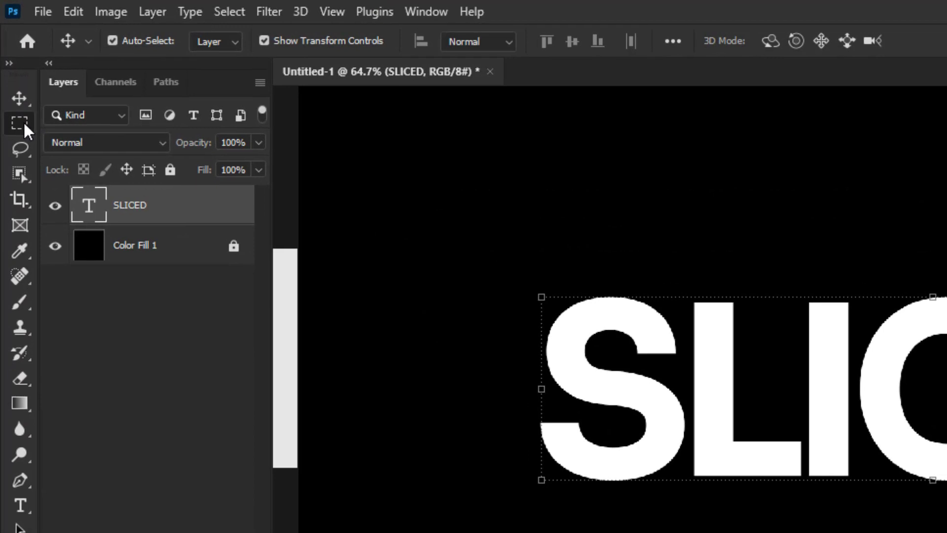
Step: Select the upper half of the word SLICED with a rectangular marquee and turn the selection into a layer mask
{"action": "left_click", "coordinate": [16, 102]}
{"action": "left_click_drag", "start_coordinate": [420, 232], "coordinate": [435, 277]}
{"action": "left_click_drag", "start_coordinate": [267, 170], "coordinate": [677, 200]}
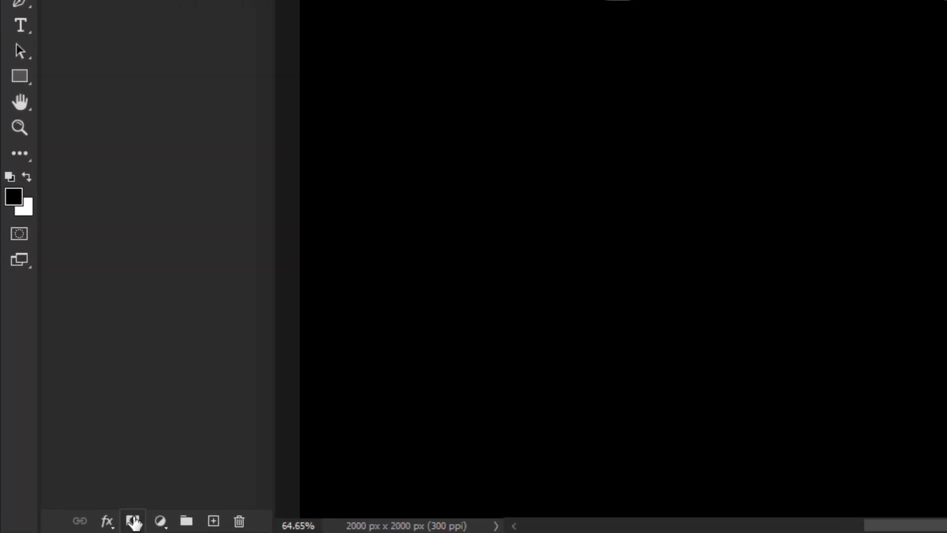
{"action": "left_click", "coordinate": [133, 522]}
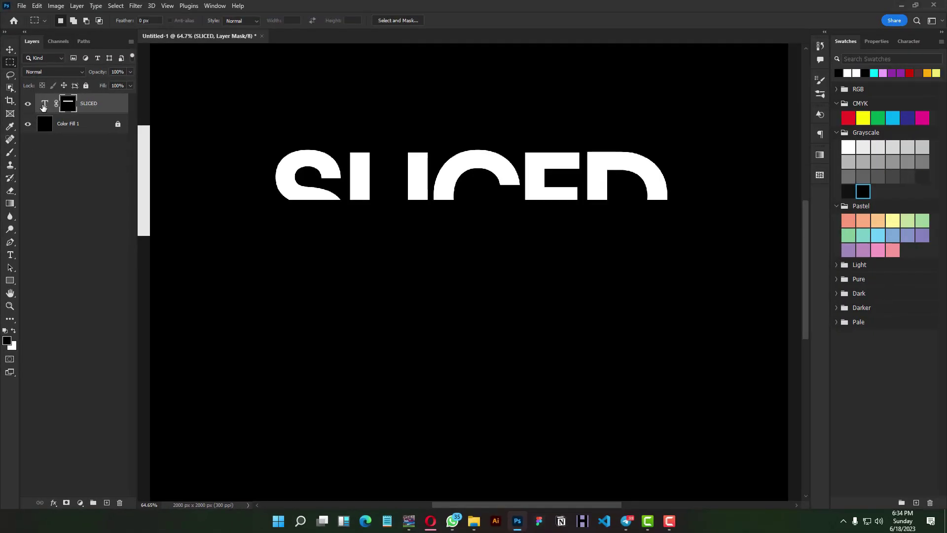
Step: Duplicate the masked SLICED layer and invert the copy's mask so it shows only the lower half of the word
{"action": "left_click", "coordinate": [44, 105]}
{"action": "key", "text": "ctrl+j"}
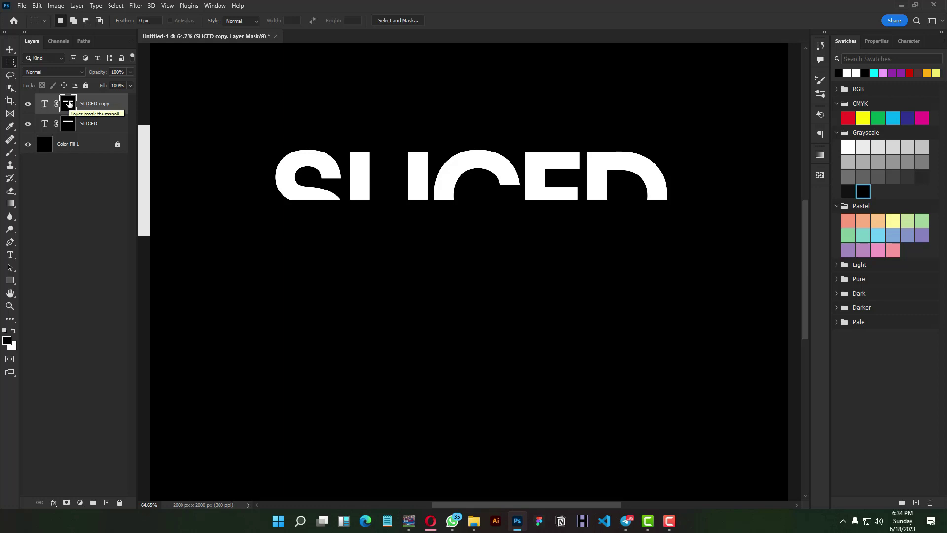
{"action": "left_click", "coordinate": [69, 103], "text": "shift"}
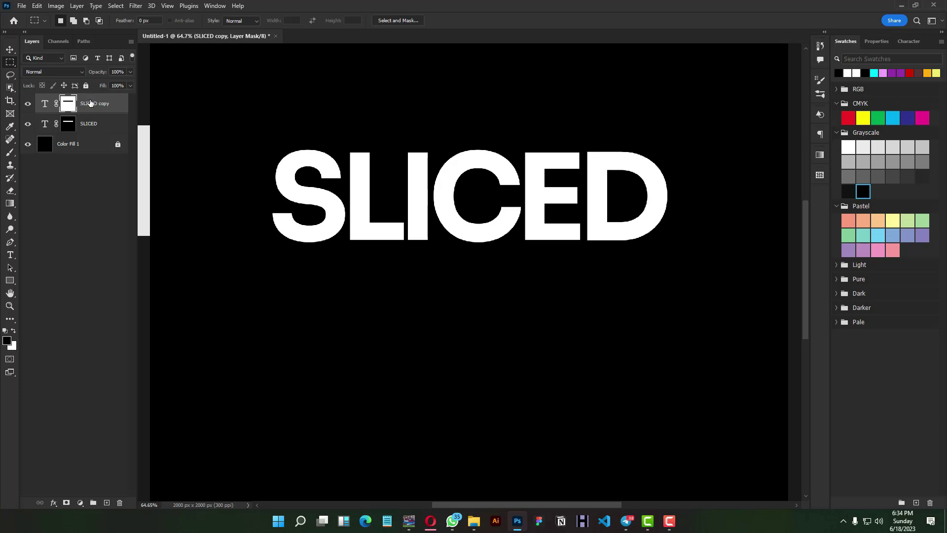
{"action": "left_click", "coordinate": [27, 104]}
{"action": "left_click", "coordinate": [28, 105]}
{"action": "left_click", "coordinate": [28, 124]}
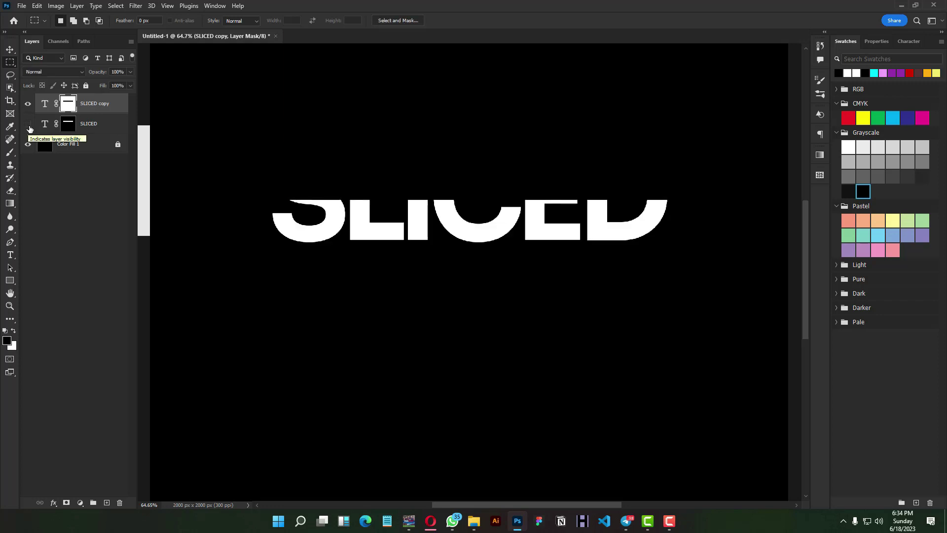
{"action": "left_click", "coordinate": [29, 126]}
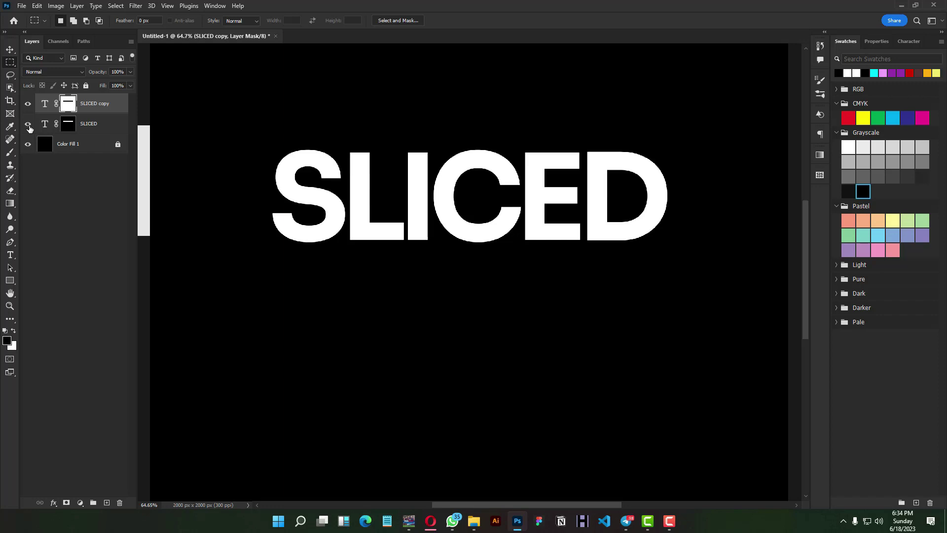
Step: Rename the SLICED layer as DOWN and the SLICED copy layer as TOP
{"action": "double_click", "coordinate": [87, 125]}
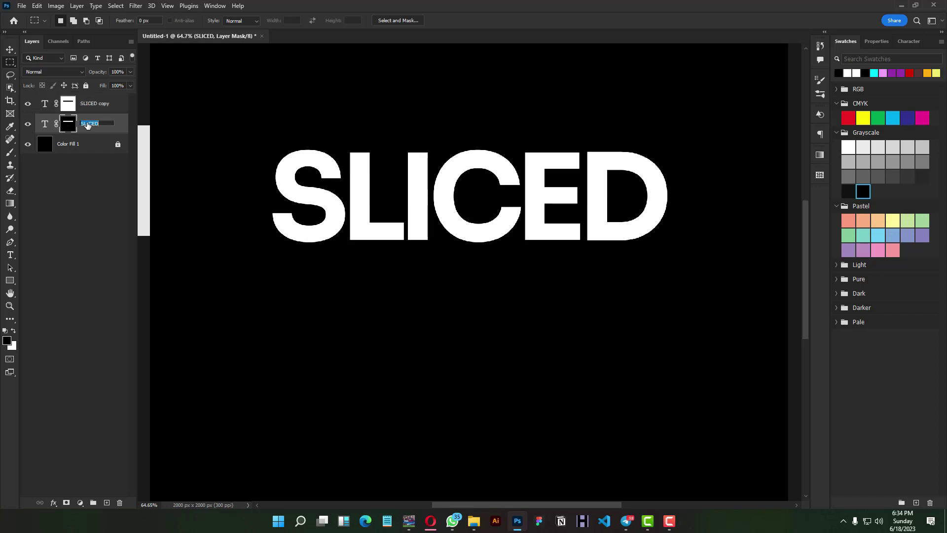
{"action": "type", "text": "DOWN"}
{"action": "key", "text": "Tab"}
{"action": "key", "text": "Tab"}
{"action": "type", "text": "TO"}
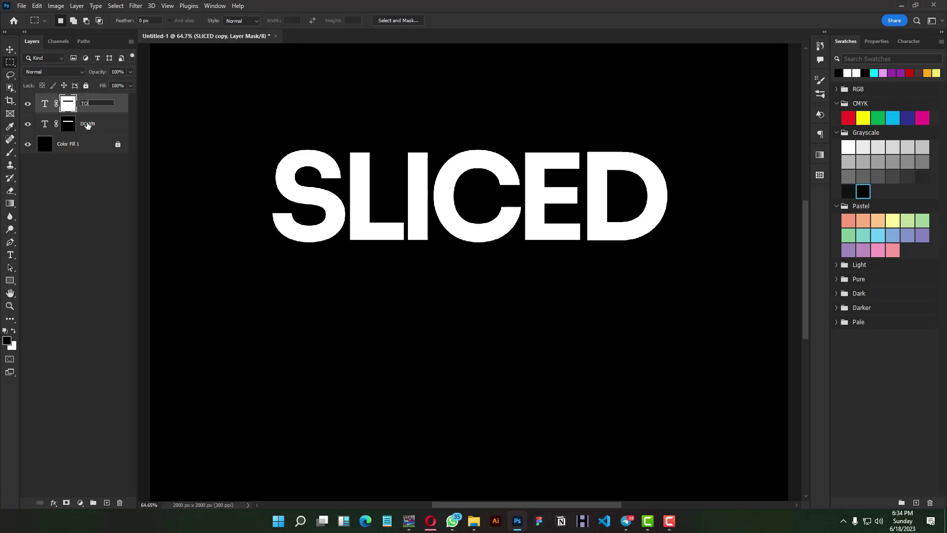
{"action": "type", "text": "P"}
{"action": "key", "text": "Return"}
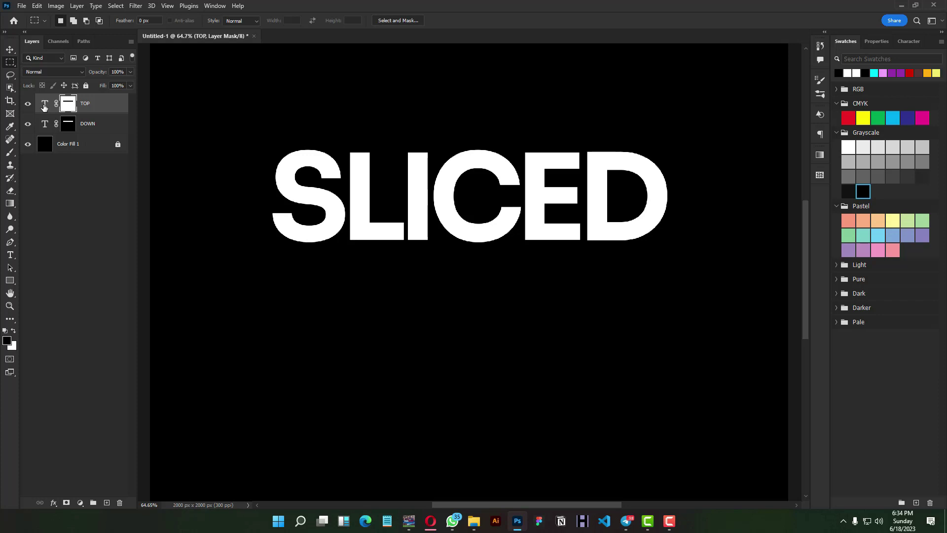
Step: Move the DOWN layer above the TOP layer in the layer stack
{"action": "left_click", "coordinate": [28, 106]}
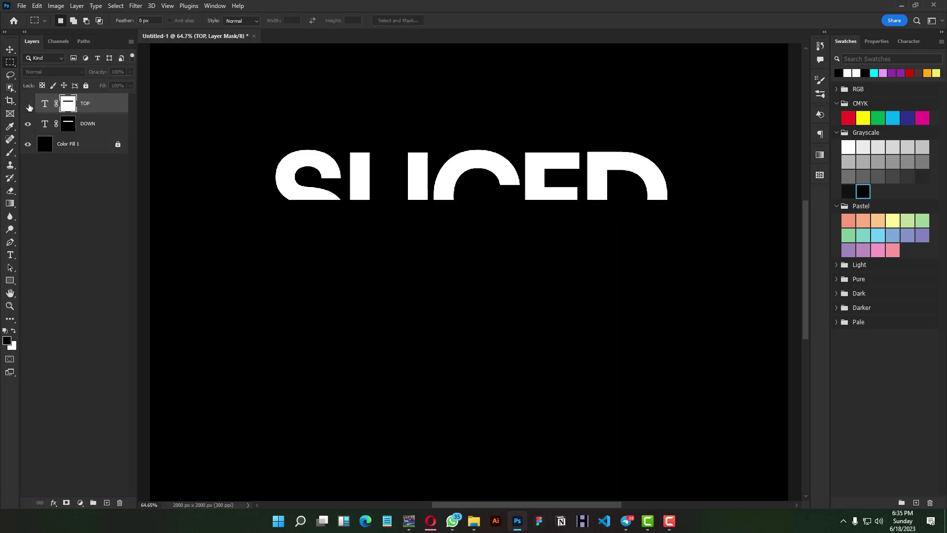
{"action": "left_click", "coordinate": [28, 103]}
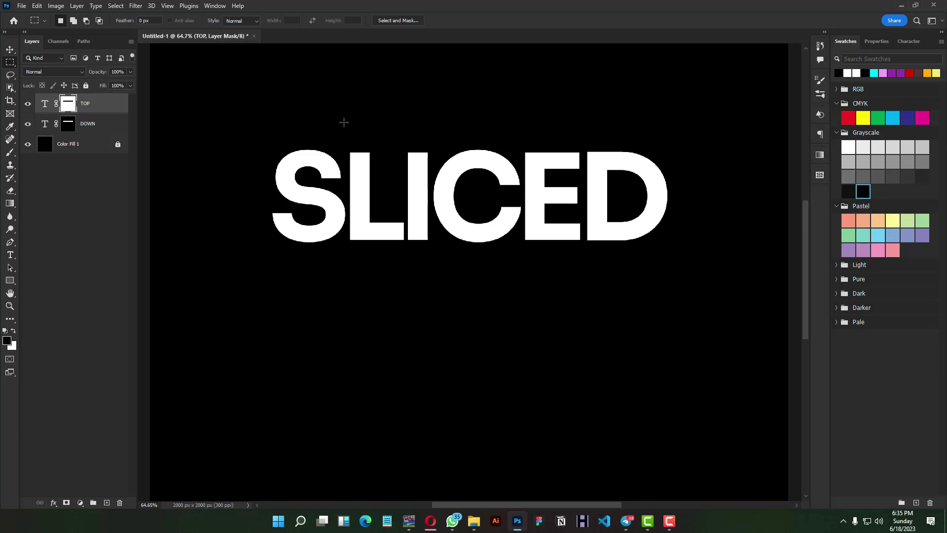
{"action": "left_click_drag", "start_coordinate": [90, 123], "coordinate": [89, 95]}
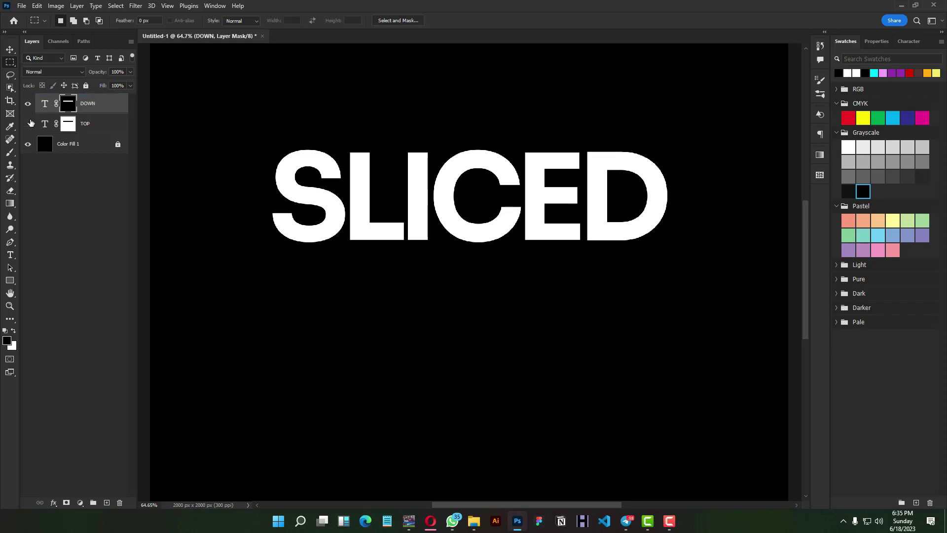
{"action": "left_click", "coordinate": [28, 123]}
{"action": "left_click", "coordinate": [29, 123]}
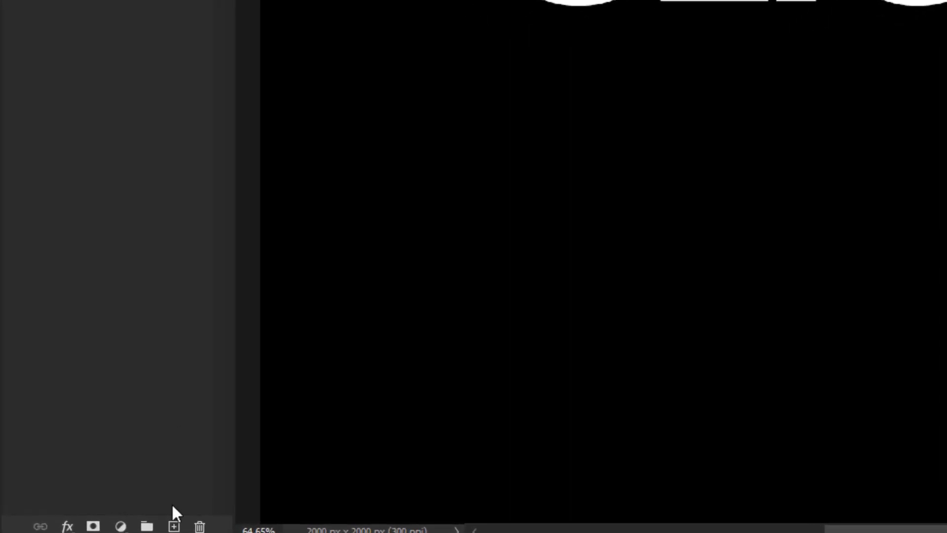
Step: Add a new layer between DOWN and TOP and paint a soft black 200 px brush shadow on the lower half along the slice
{"action": "left_click", "coordinate": [174, 526]}
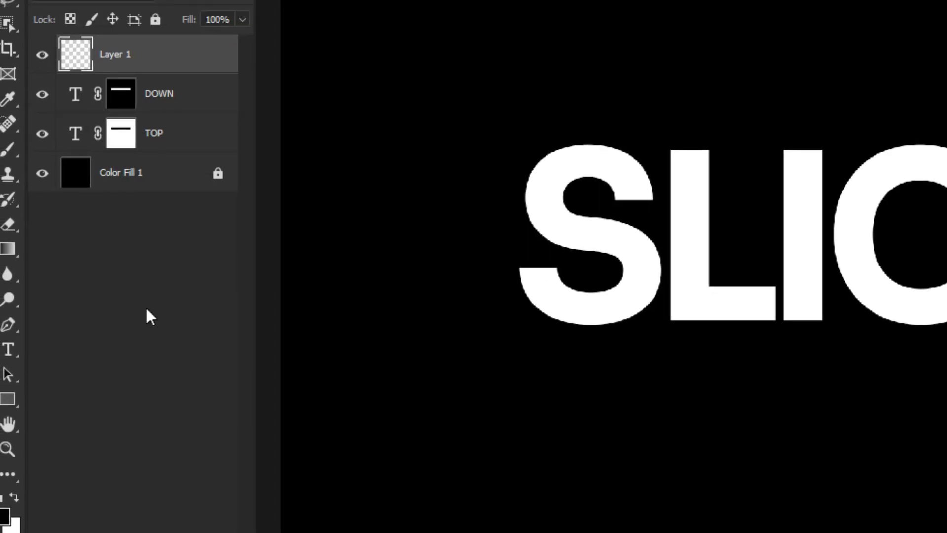
{"action": "left_click_drag", "start_coordinate": [156, 56], "coordinate": [156, 112]}
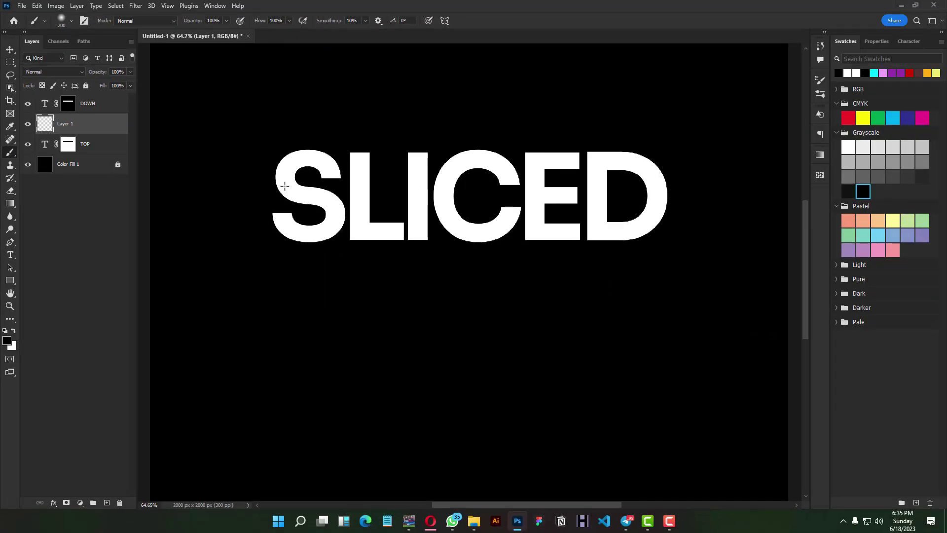
{"action": "right_click", "coordinate": [286, 186]}
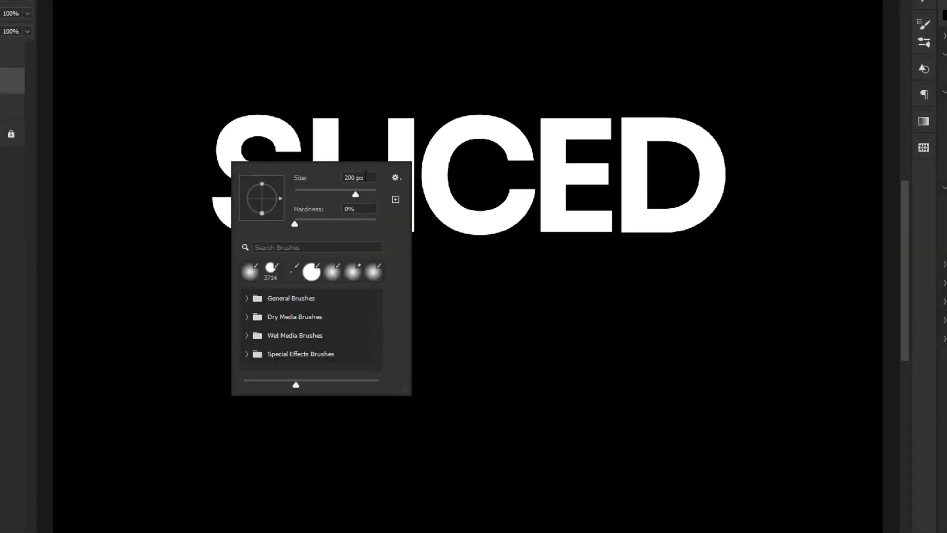
{"action": "left_click", "coordinate": [366, 176]}
{"action": "mouse_move", "coordinate": [356, 209]}
{"action": "left_mouse_down"}
{"action": "mouse_move", "coordinate": [324, 200]}
{"action": "mouse_move", "coordinate": [702, 172]}
{"action": "left_mouse_up"}
{"action": "key", "text": "Return"}
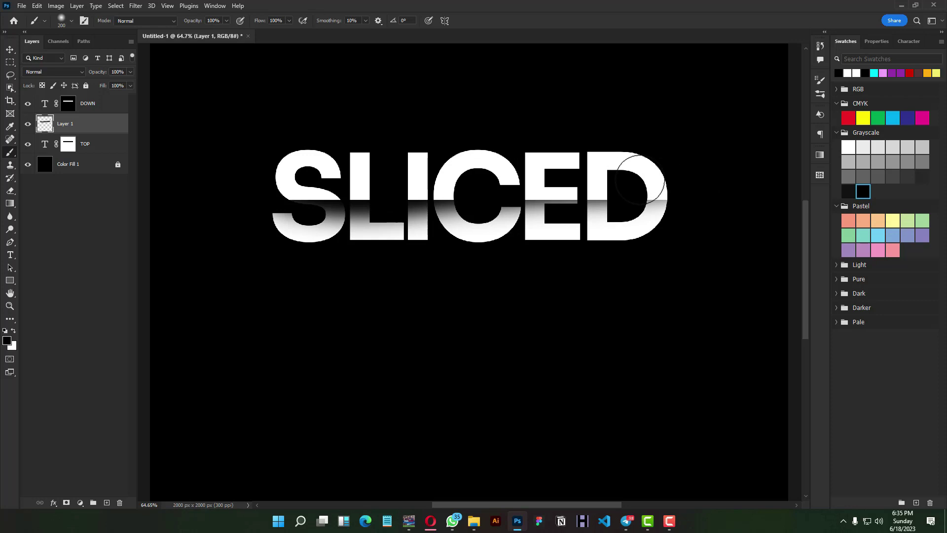
Step: Nudge the TOP layer slightly to the right so the two halves of SLICED are offset
{"action": "left_click", "coordinate": [9, 49]}
{"action": "left_click", "coordinate": [96, 149]}
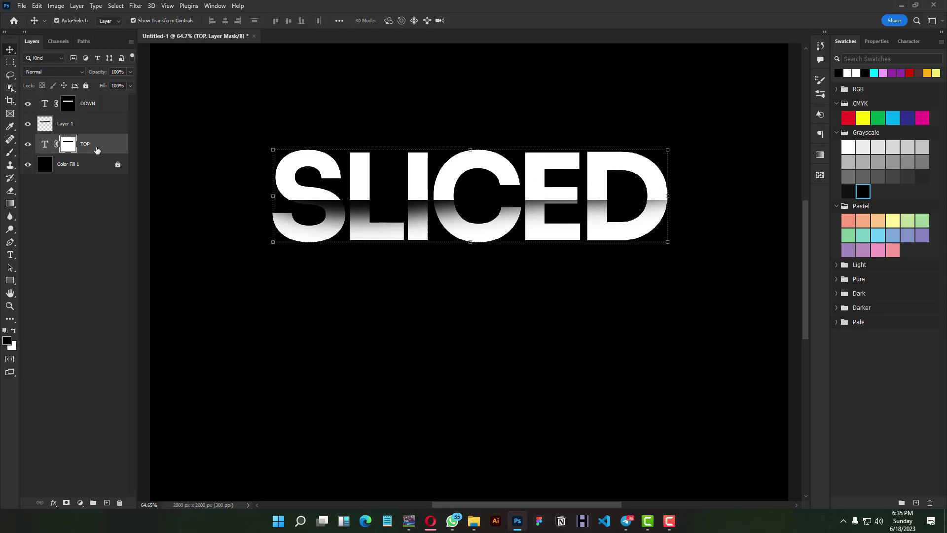
{"action": "key", "text": "shift+Right"}
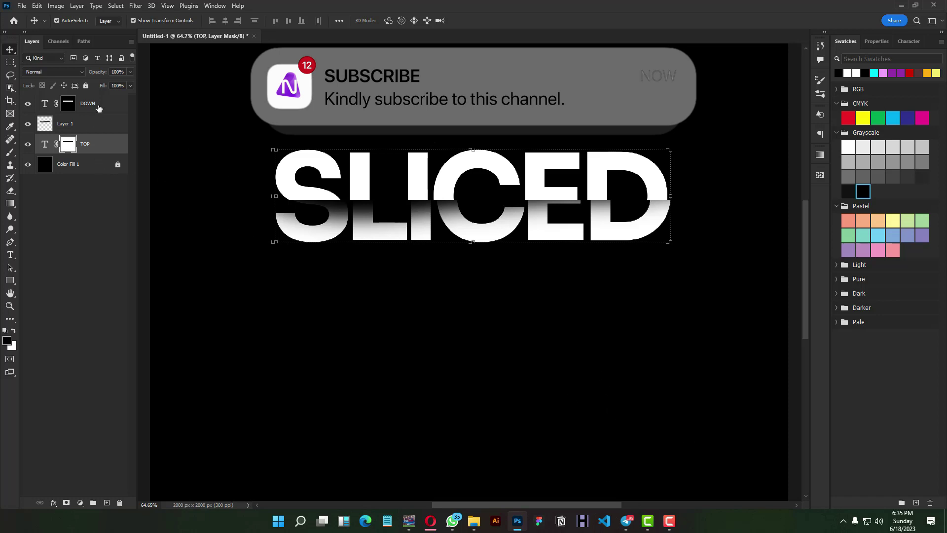
Step: Select the DOWN, TOP and shadow layers together and delete them, keeping the black color fill
{"action": "left_click", "coordinate": [99, 108], "text": "shift"}
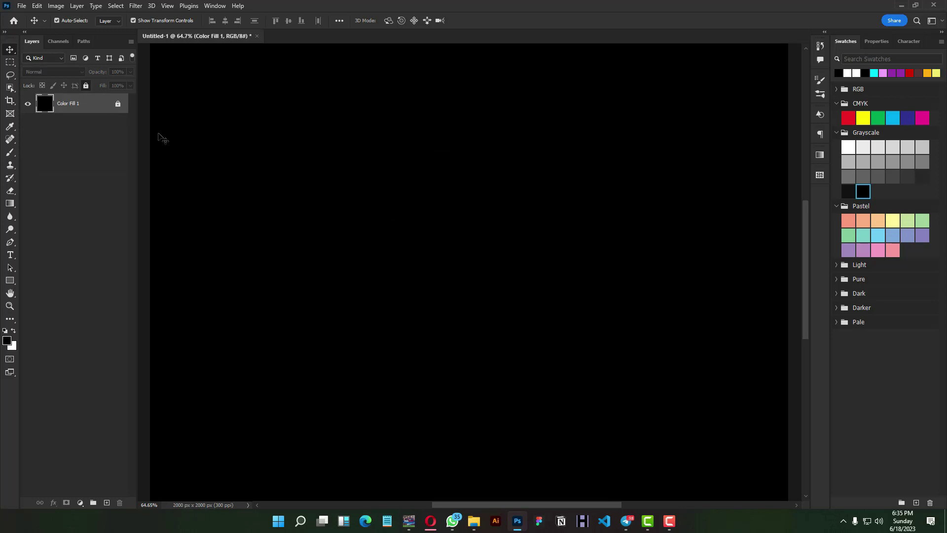
Step: Add the white title GLITCH in Sora Bold at 72 pt and move it right toward the middle of the canvas
{"action": "key", "text": "t"}
{"action": "left_click", "coordinate": [358, 259]}
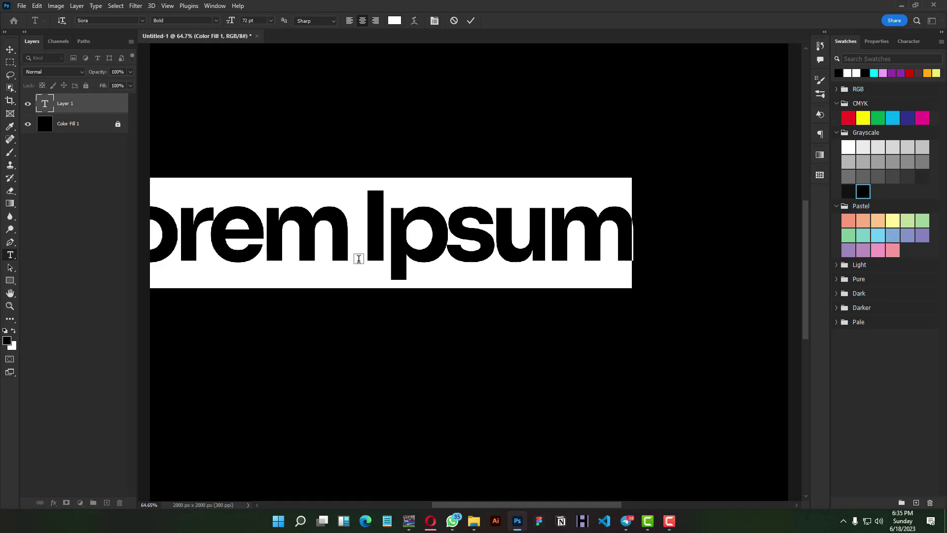
{"action": "type", "text": "GLITCH"}
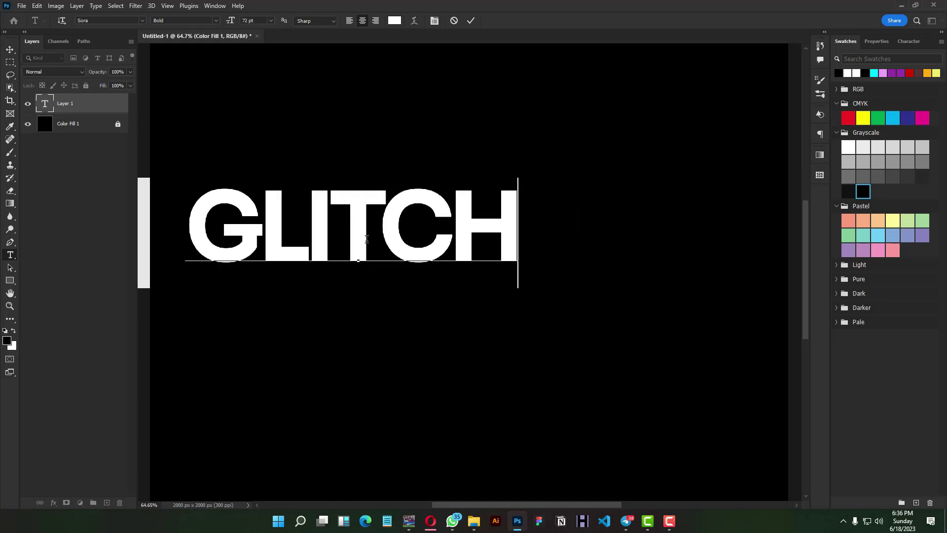
{"action": "left_click", "coordinate": [471, 21]}
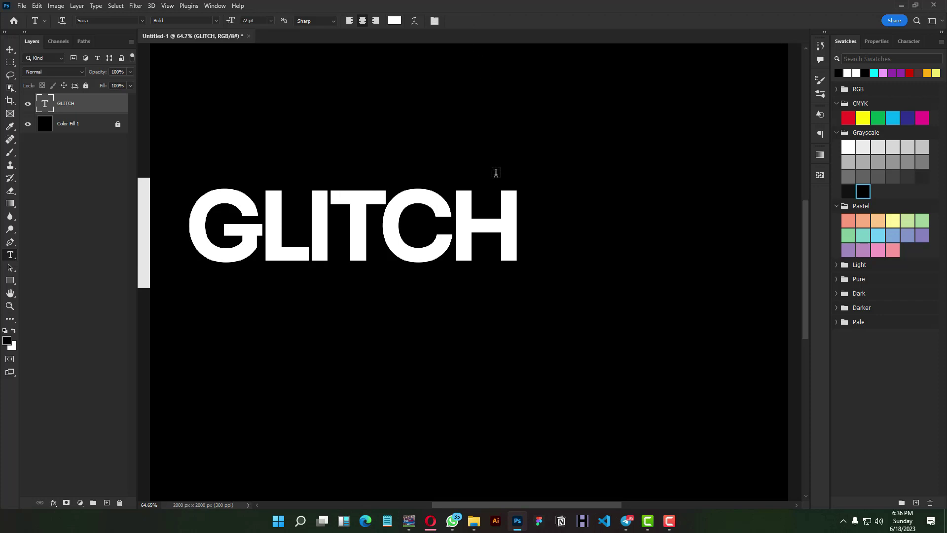
{"action": "key", "text": "v"}
{"action": "left_click_drag", "start_coordinate": [513, 233], "coordinate": [614, 230]}
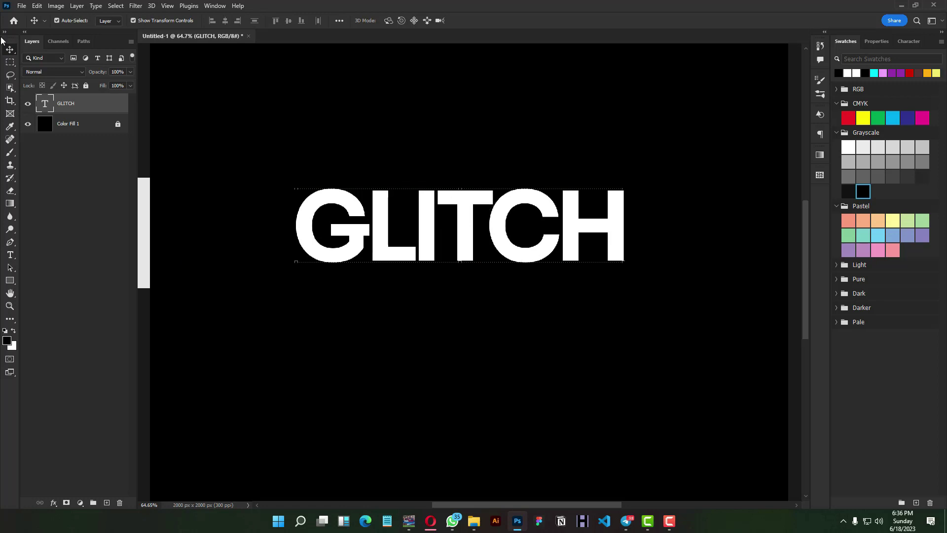
Step: Duplicate the GLITCH text layer and nudge the copy slightly to the right
{"action": "key", "text": "ctrl"}
{"action": "key", "text": "ctrl+j"}
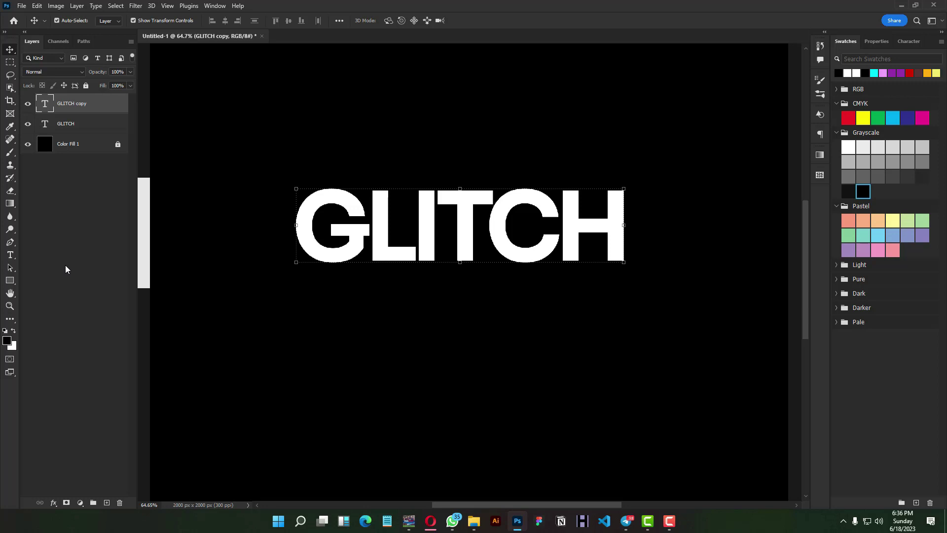
{"action": "key", "text": "shift+Right"}
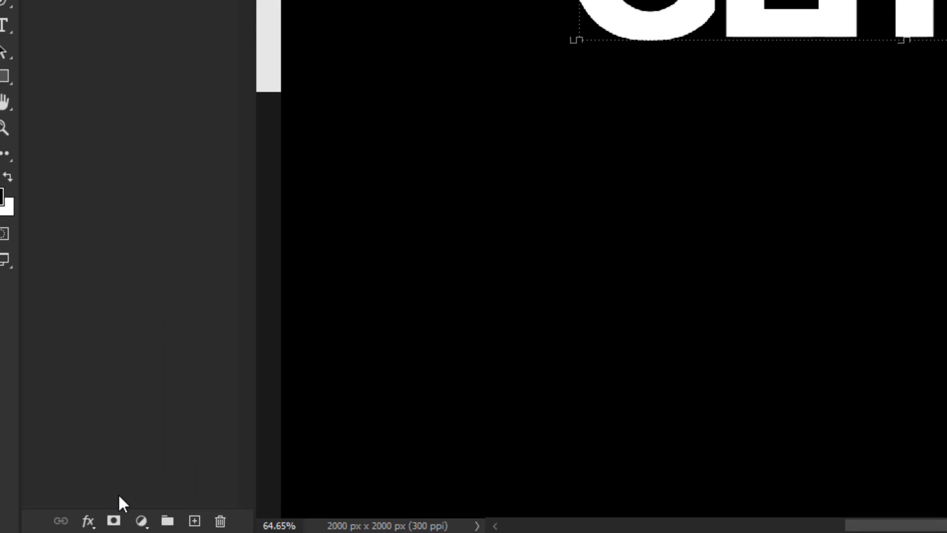
Step: Turn off the R channel in the blending options of the right-shifted GLITCH copy
{"action": "left_click", "coordinate": [87, 521]}
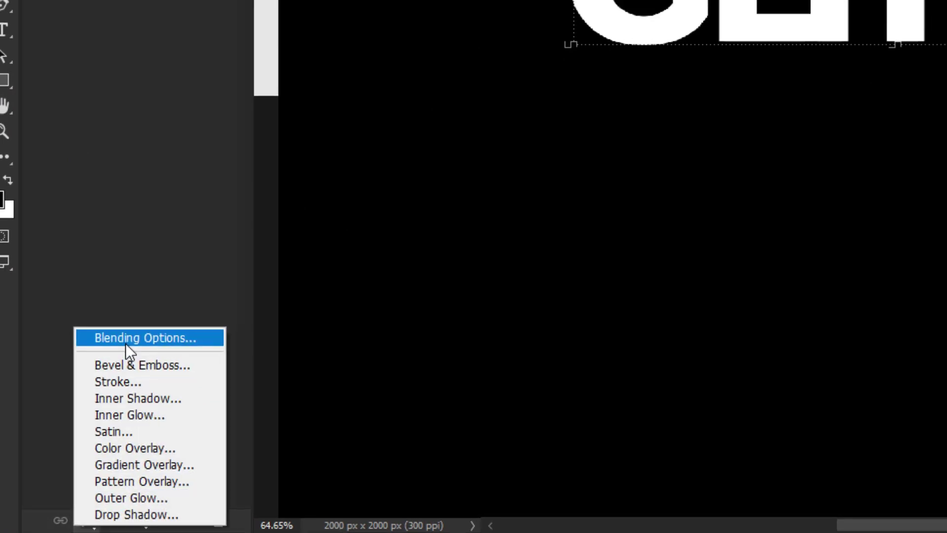
{"action": "left_click", "coordinate": [127, 341]}
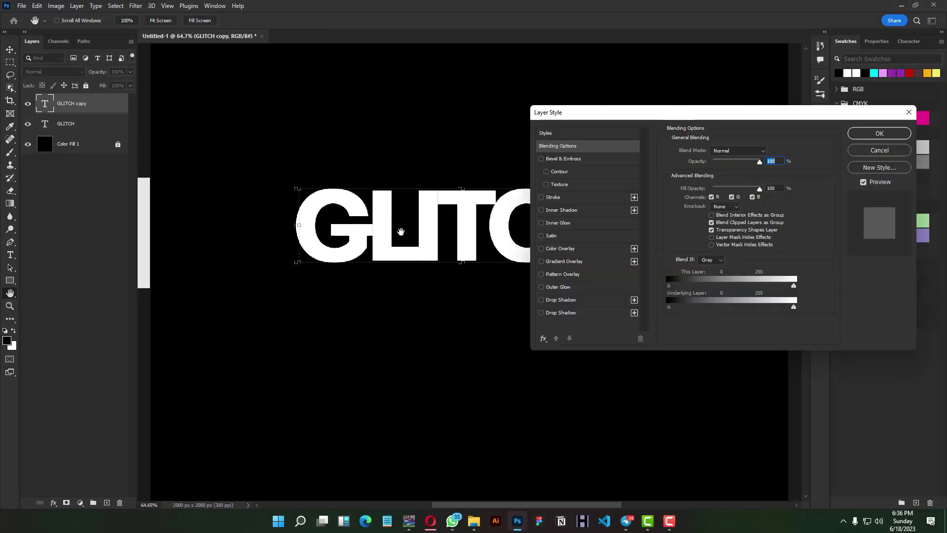
{"action": "left_click", "coordinate": [712, 197]}
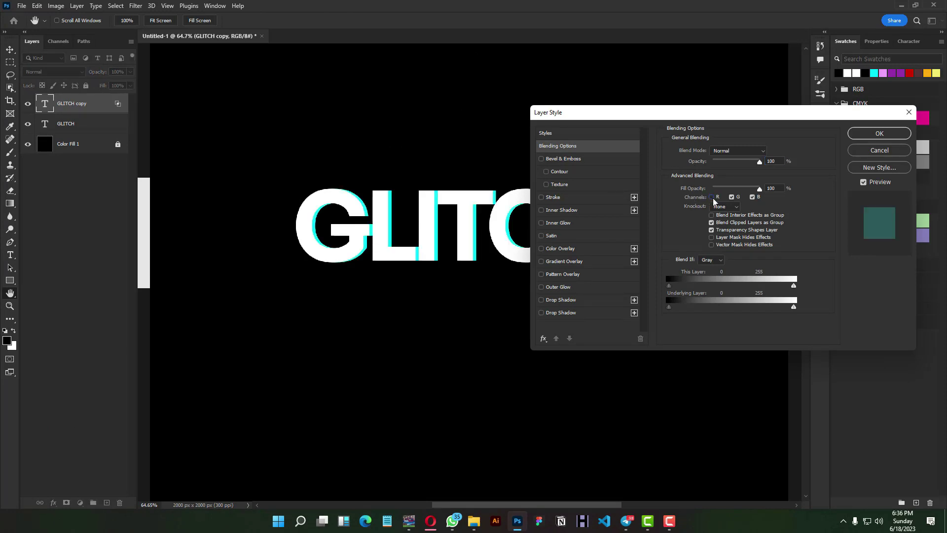
{"action": "left_click", "coordinate": [879, 133]}
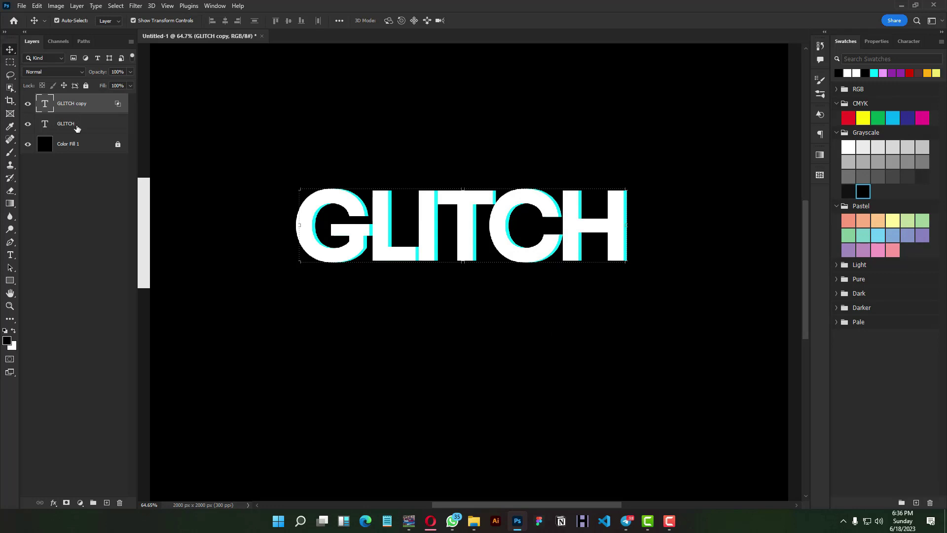
Step: Duplicate the original GLITCH layer again and nudge this second copy slightly to the left
{"action": "left_click", "coordinate": [77, 126]}
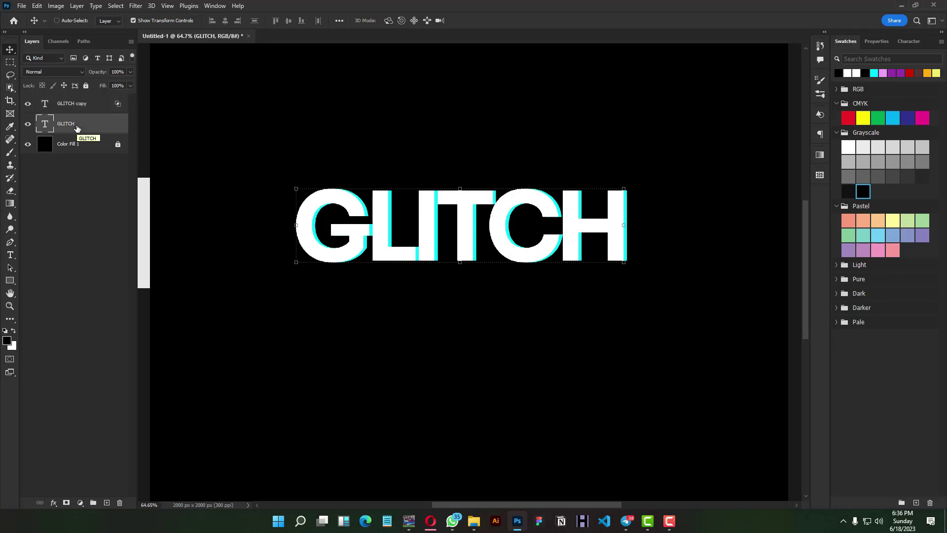
{"action": "key", "text": "ctrl+j"}
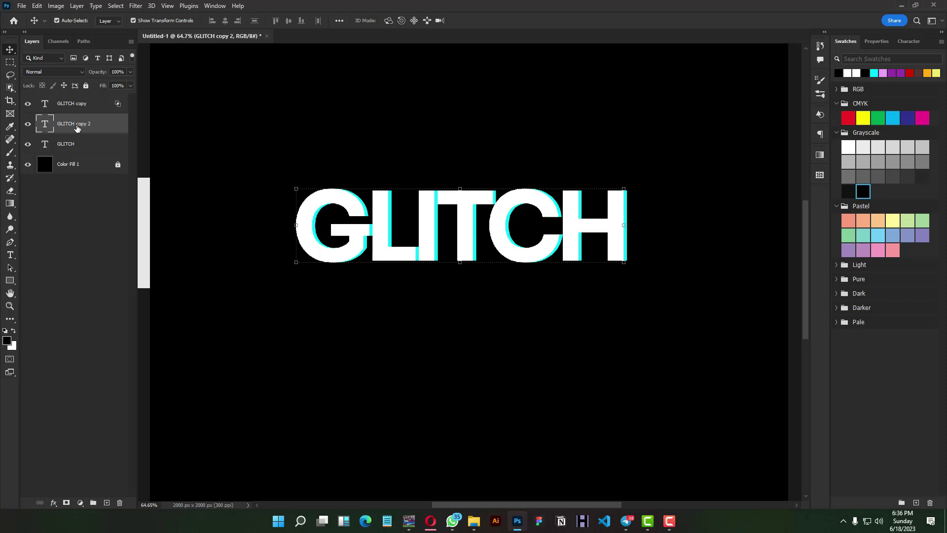
{"action": "key", "text": "shift+Left"}
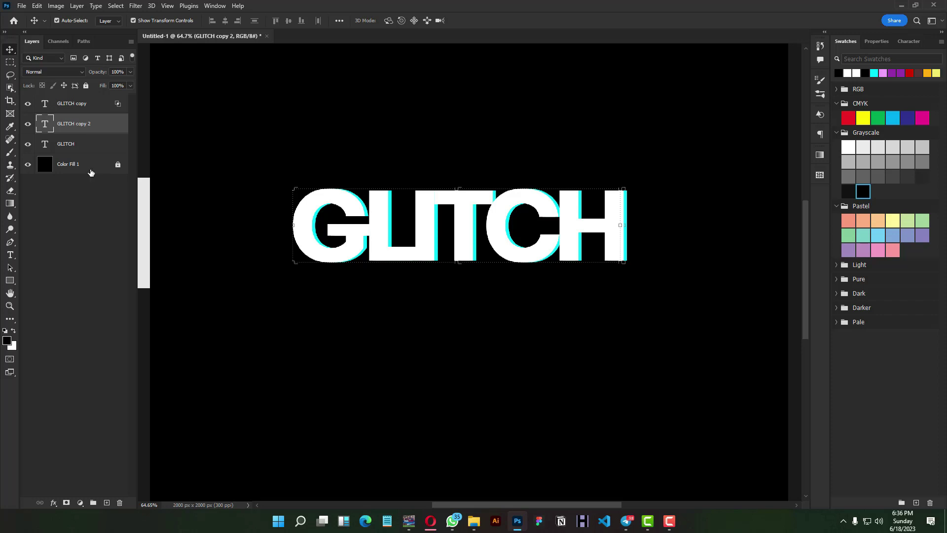
Step: Turn off the G channel in the blending options of the left-shifted GLITCH copy 2
{"action": "left_click", "coordinate": [53, 503]}
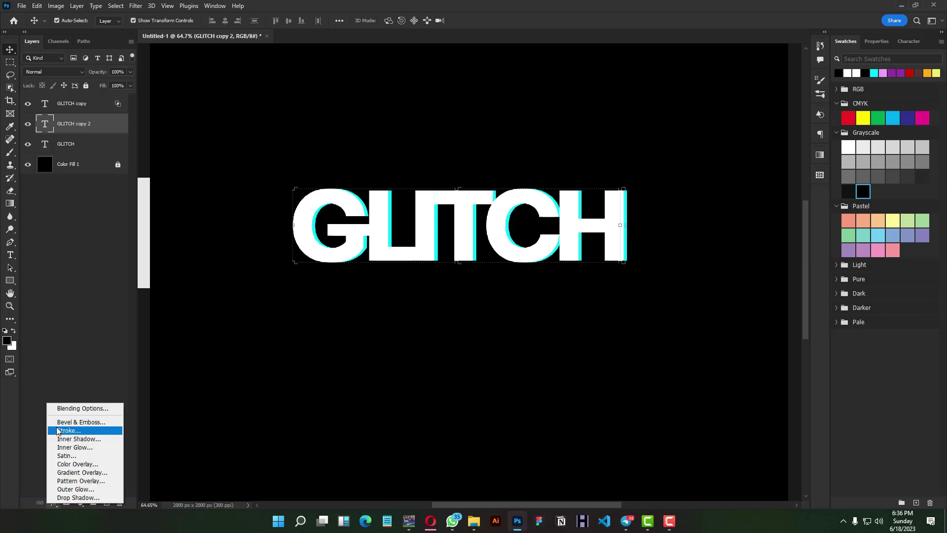
{"action": "left_click", "coordinate": [64, 410]}
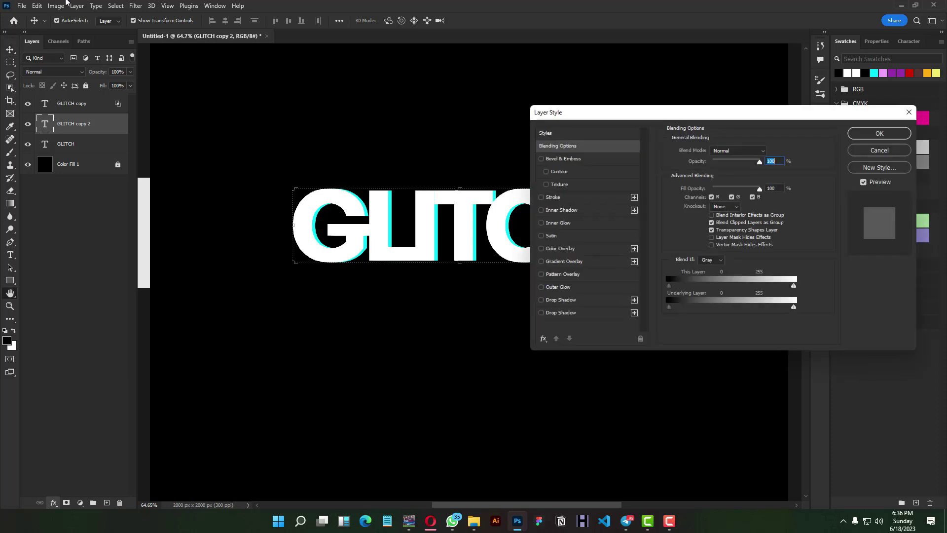
{"action": "left_click", "coordinate": [732, 197]}
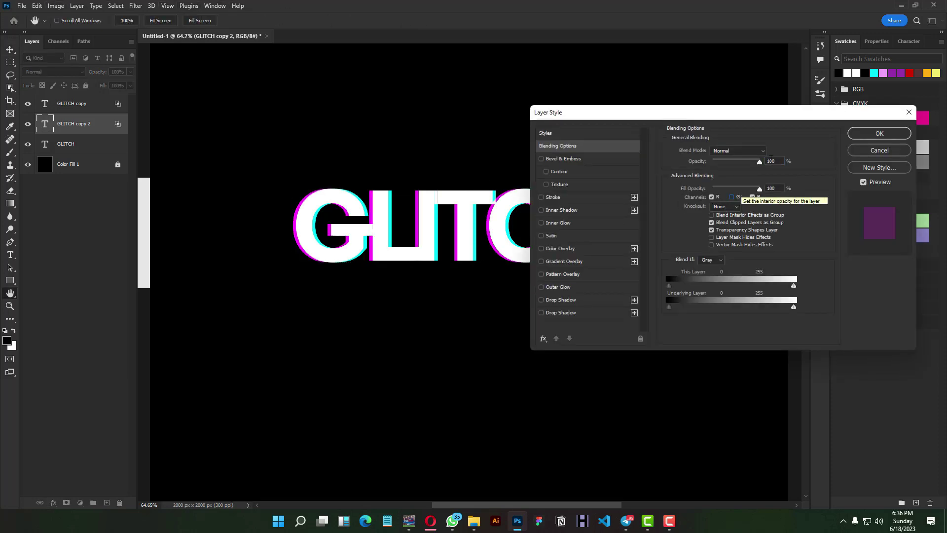
{"action": "left_click", "coordinate": [856, 138]}
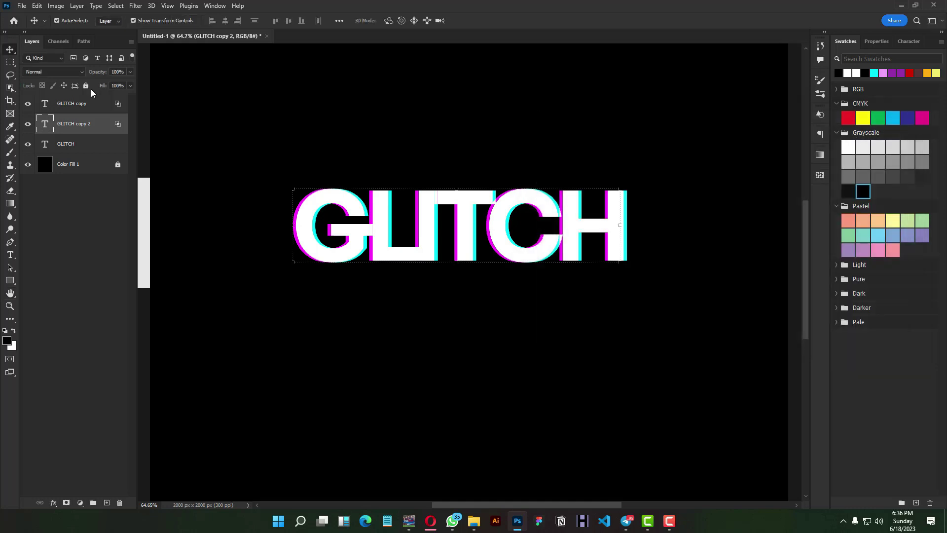
Step: Convert all three GLITCH text layers into one smart object and rasterize it
{"action": "left_click", "coordinate": [87, 144]}
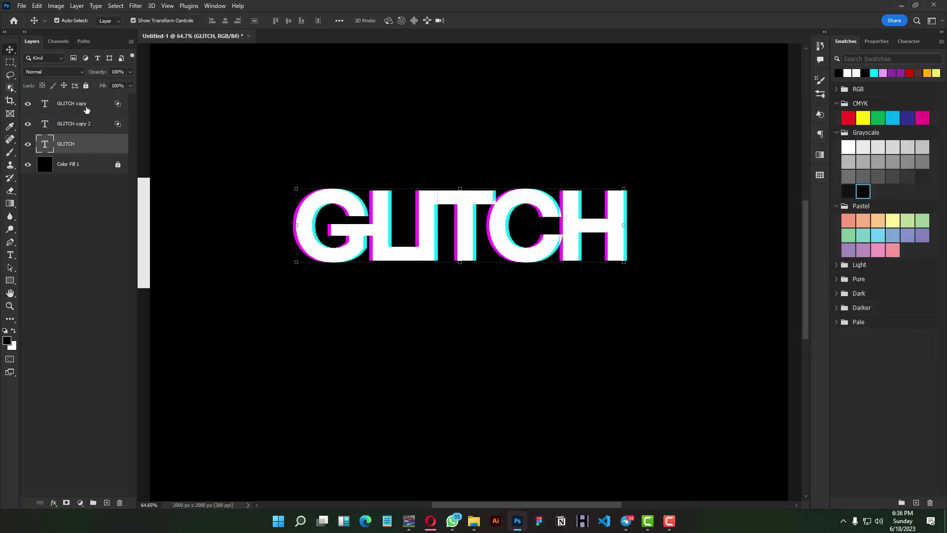
{"action": "left_click", "coordinate": [86, 110], "text": "shift"}
{"action": "right_click", "coordinate": [86, 110]}
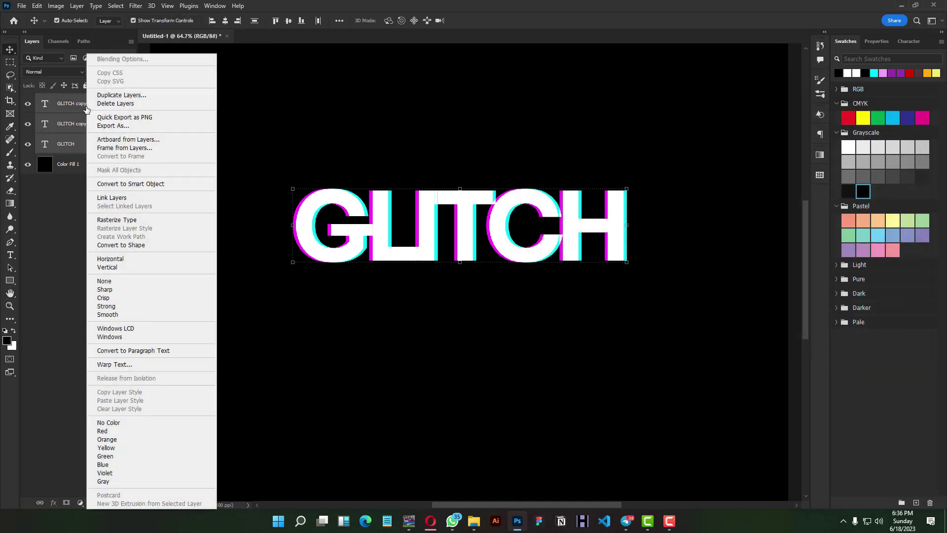
{"action": "left_click", "coordinate": [126, 183]}
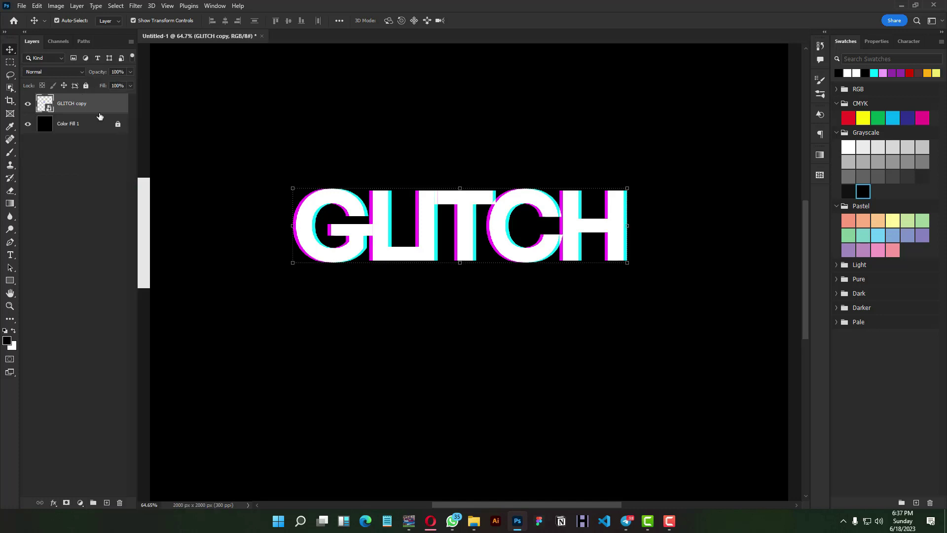
{"action": "right_click", "coordinate": [85, 108]}
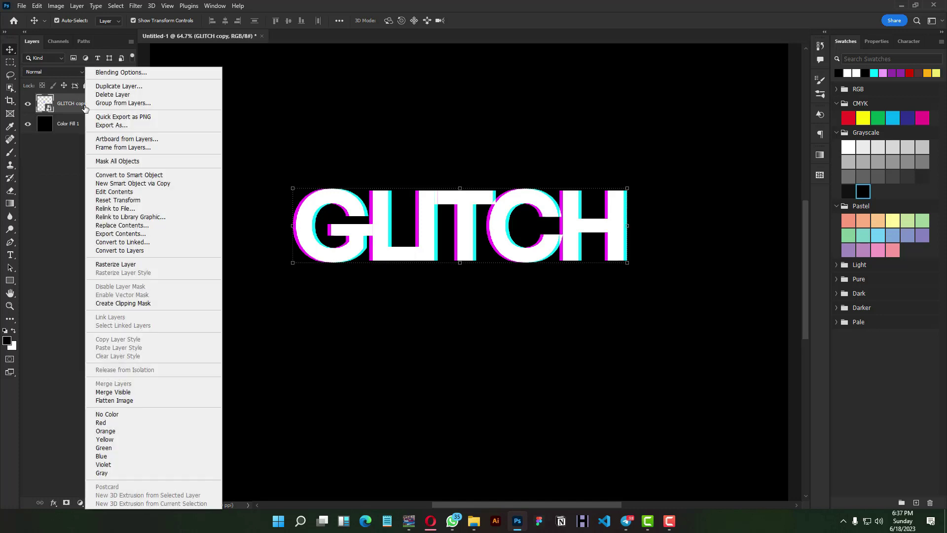
{"action": "left_click", "coordinate": [117, 264]}
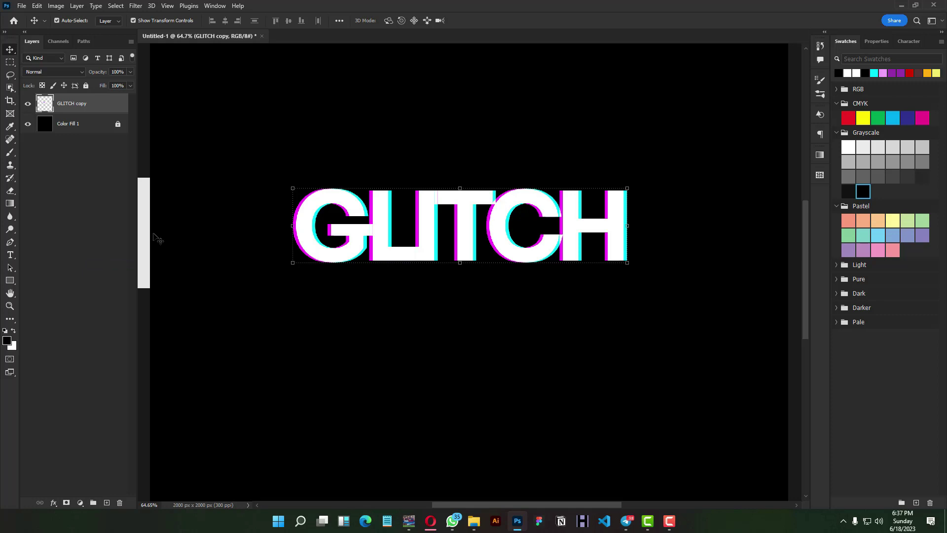
Step: Select a thin horizontal strip across the upper part of the letters G, L and I and shift it slightly left
{"action": "left_click", "coordinate": [8, 63]}
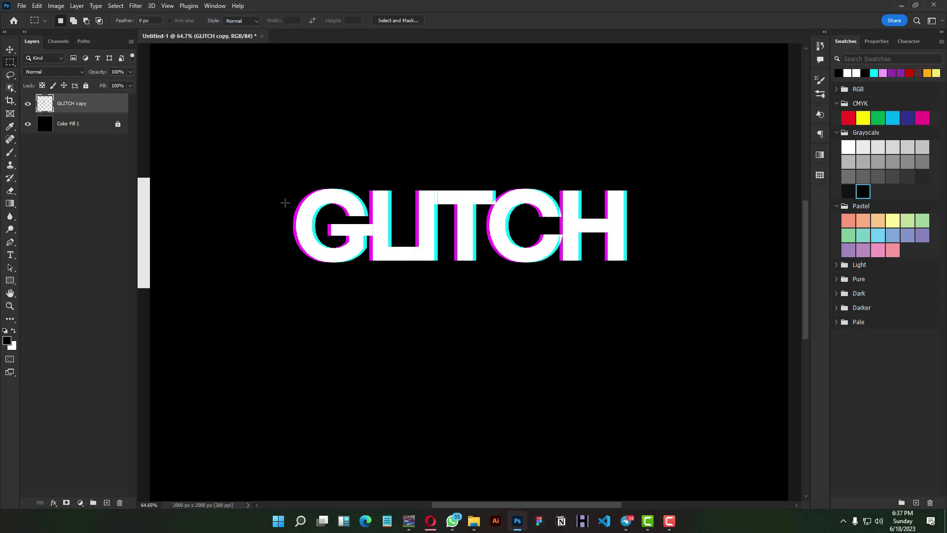
{"action": "left_click_drag", "start_coordinate": [287, 211], "coordinate": [445, 216]}
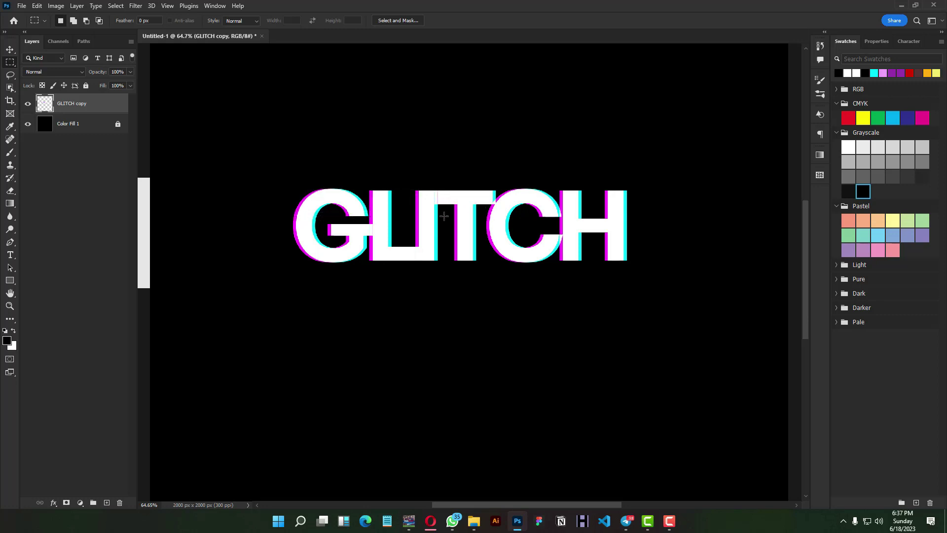
{"action": "left_click", "coordinate": [10, 50]}
{"action": "left_click_drag", "start_coordinate": [334, 213], "coordinate": [347, 214]}
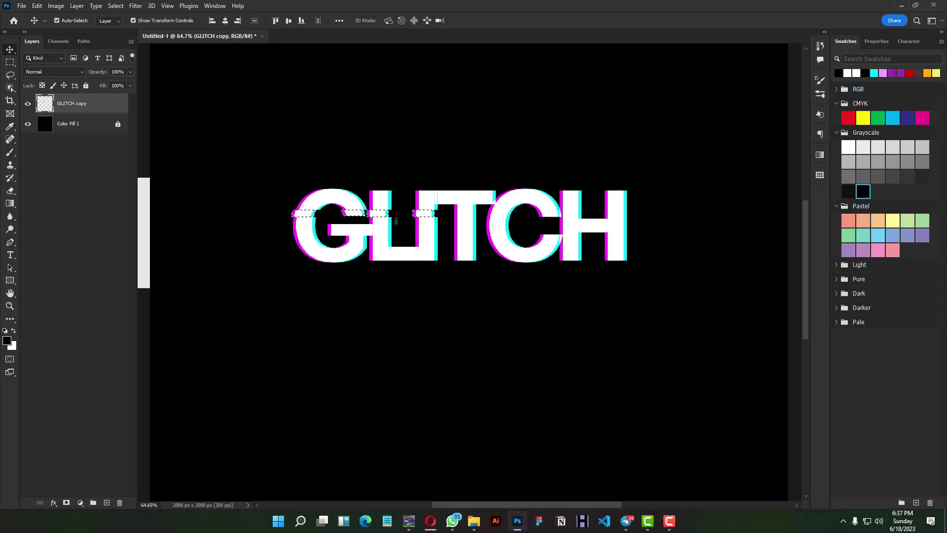
Step: Select a thin horizontal strip across the lower part of the letters C and H and shift it slightly right
{"action": "key", "text": "m"}
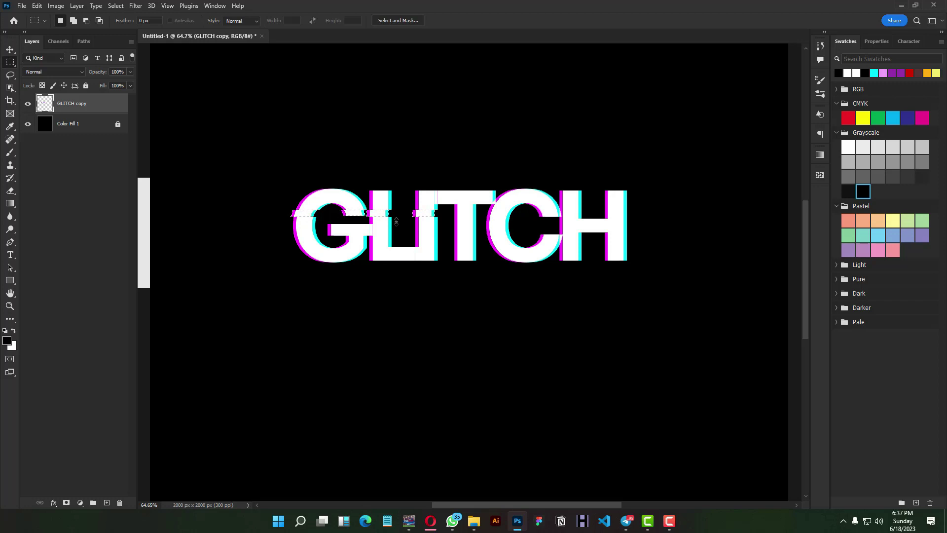
{"action": "left_click_drag", "start_coordinate": [641, 236], "coordinate": [482, 239]}
{"action": "key", "text": "v"}
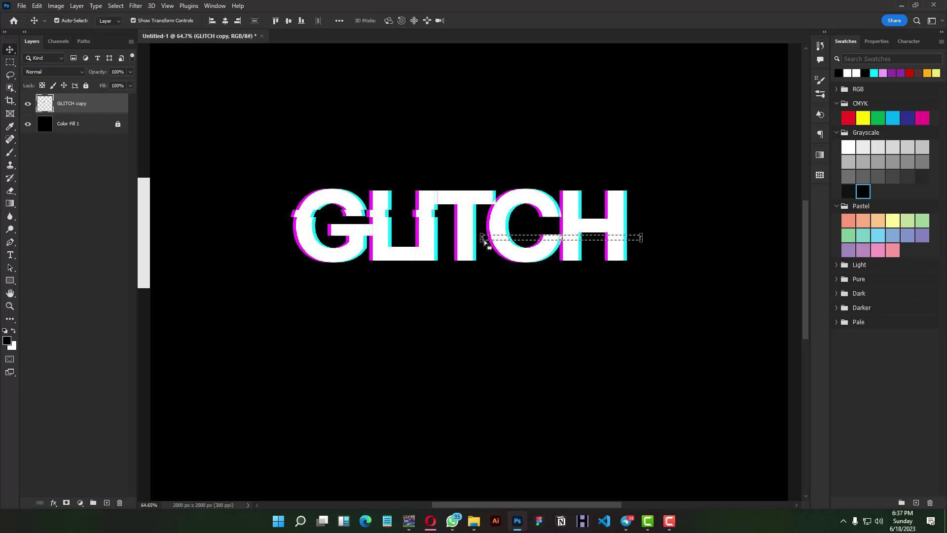
{"action": "left_click_drag", "start_coordinate": [494, 241], "coordinate": [498, 241]}
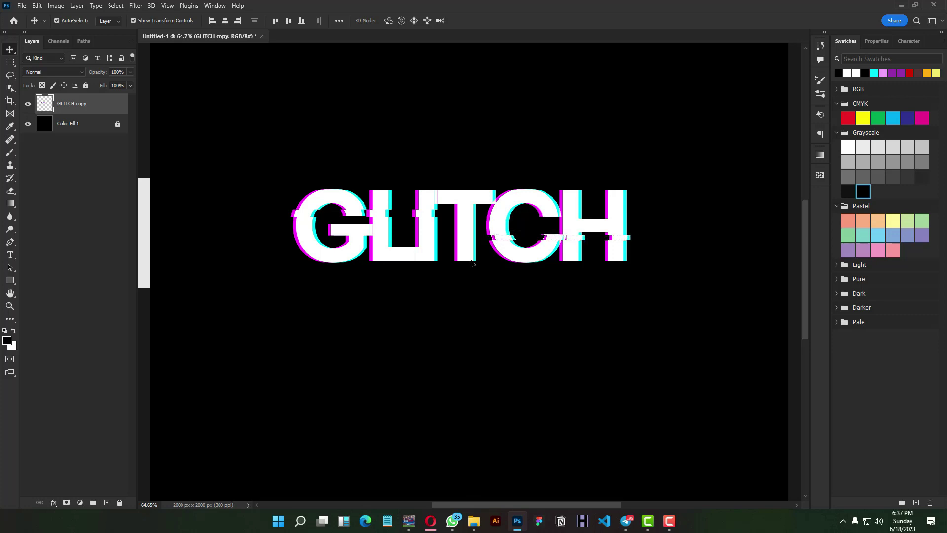
Step: Select a thin horizontal strip across the top of the letters C and H, shift it slightly left, and clear the selection
{"action": "key", "text": "m"}
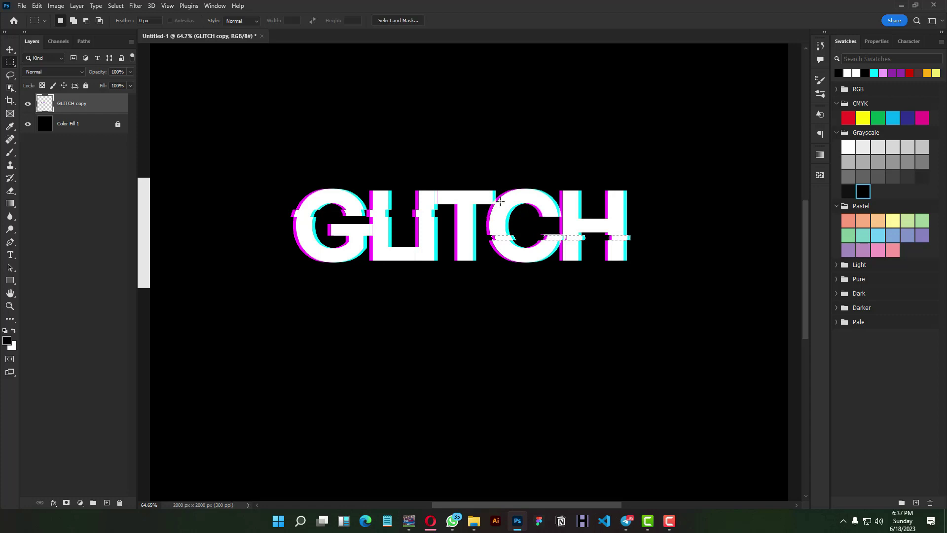
{"action": "left_click_drag", "start_coordinate": [497, 188], "coordinate": [632, 199]}
{"action": "key", "text": "v"}
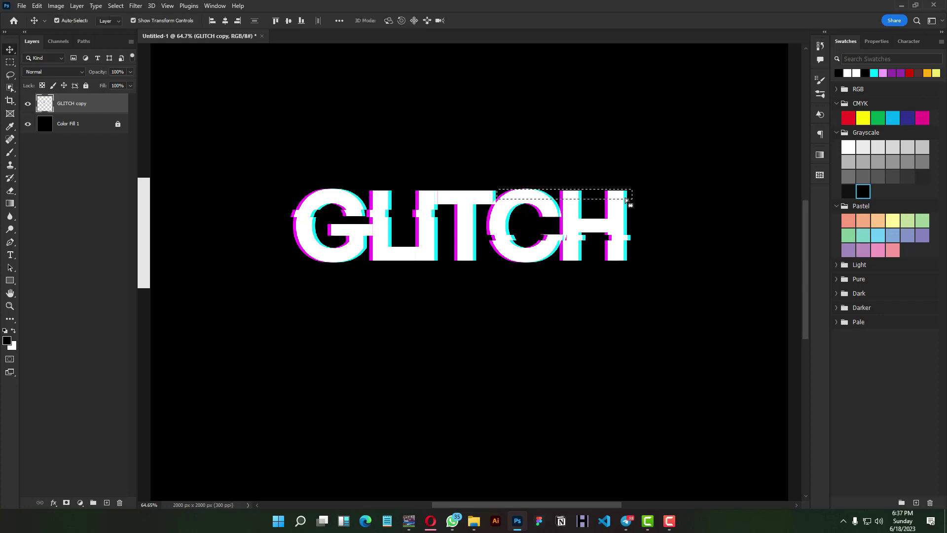
{"action": "left_click_drag", "start_coordinate": [623, 197], "coordinate": [621, 196]}
{"action": "key", "text": "ctrl+d"}
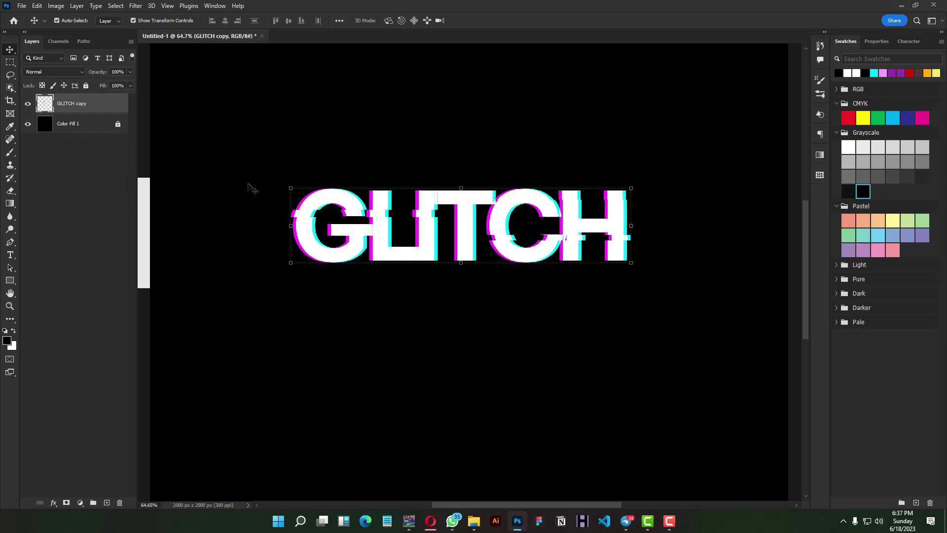
Step: Select a thin horizontal strip near the bottom of the word's left half, shift it slightly sideways, and deselect
{"action": "key", "text": "m"}
{"action": "left_click_drag", "start_coordinate": [291, 251], "coordinate": [401, 256]}
{"action": "key", "text": "v"}
{"action": "key", "text": "ctrl+d"}
{"action": "left_click", "coordinate": [423, 297]}
{"action": "left_click_drag", "start_coordinate": [420, 291], "coordinate": [417, 290]}
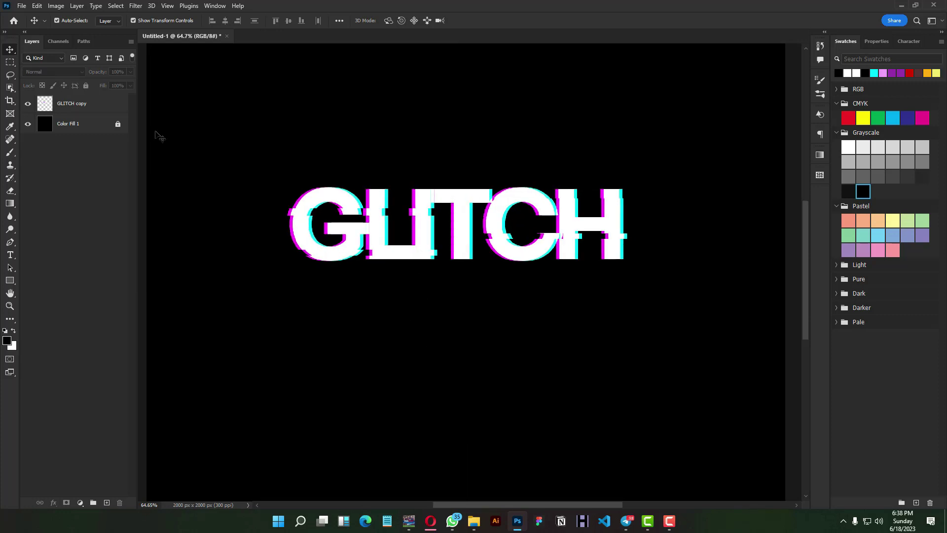
Step: Delete the GLITCH copy layer and create a new text layer with the letter D
{"action": "left_click", "coordinate": [79, 106]}
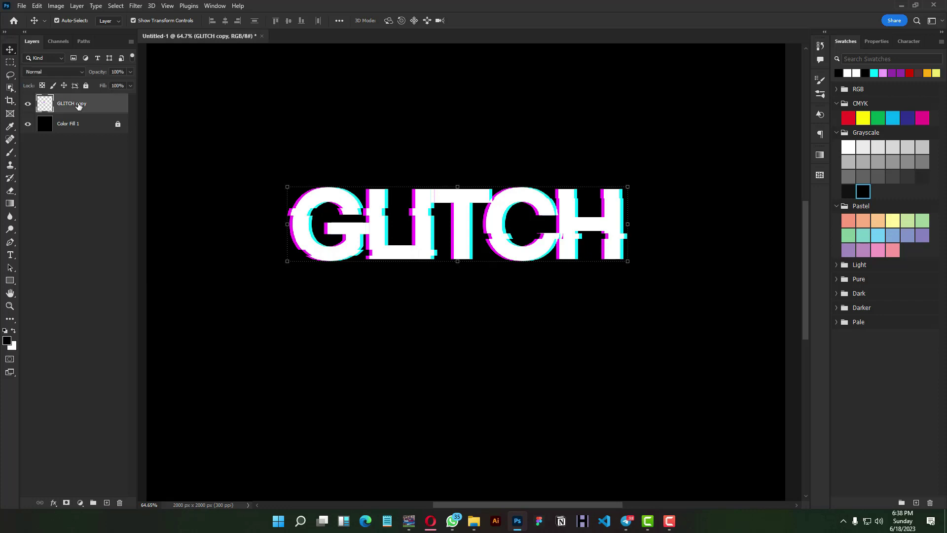
{"action": "key", "text": "Delete"}
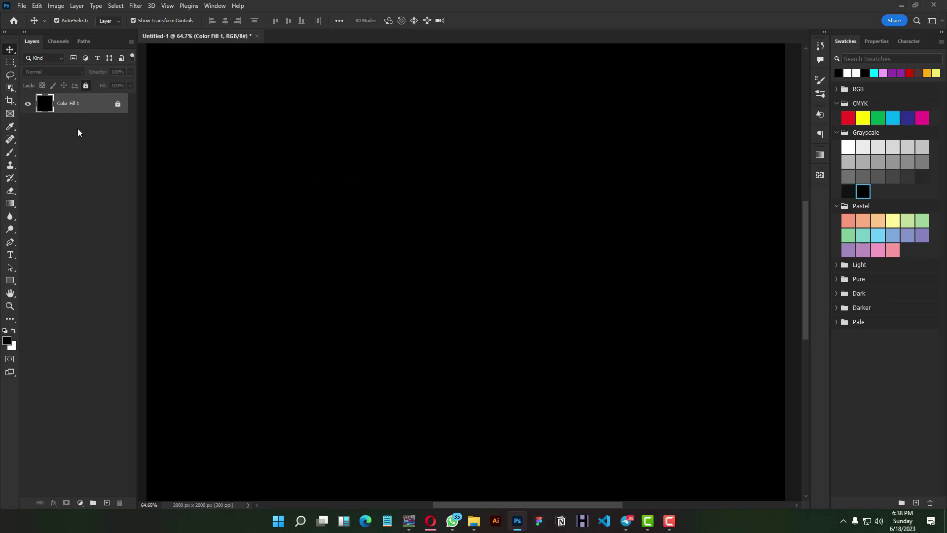
{"action": "key", "text": "t"}
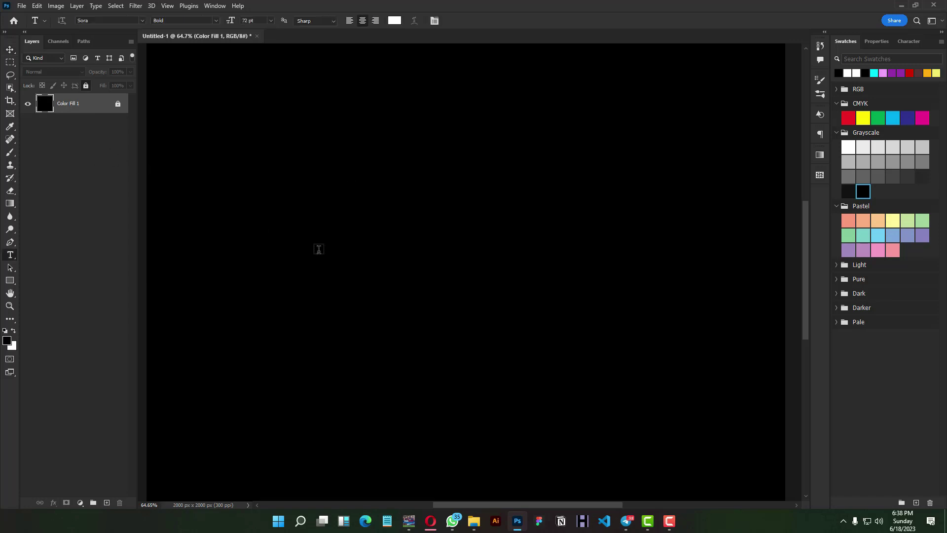
{"action": "left_click", "coordinate": [341, 230]}
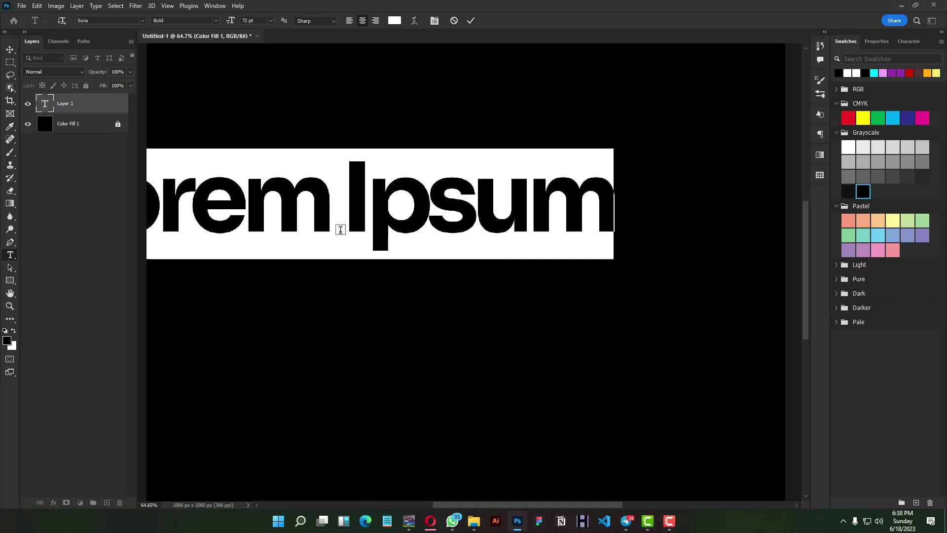
{"action": "type", "text": "D"}
{"action": "left_click", "coordinate": [471, 20]}
{"action": "key", "text": "v"}
Step: Duplicate the letter D to its right and change the copy's text to A
{"action": "left_click_drag", "start_coordinate": [361, 210], "coordinate": [387, 229]}
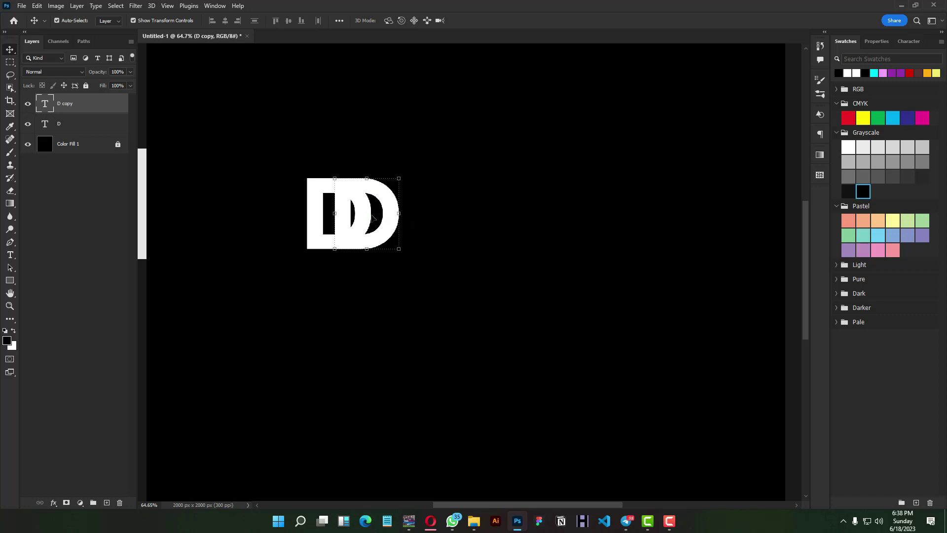
{"action": "double_click", "coordinate": [394, 209]}
{"action": "type", "text": "A"}
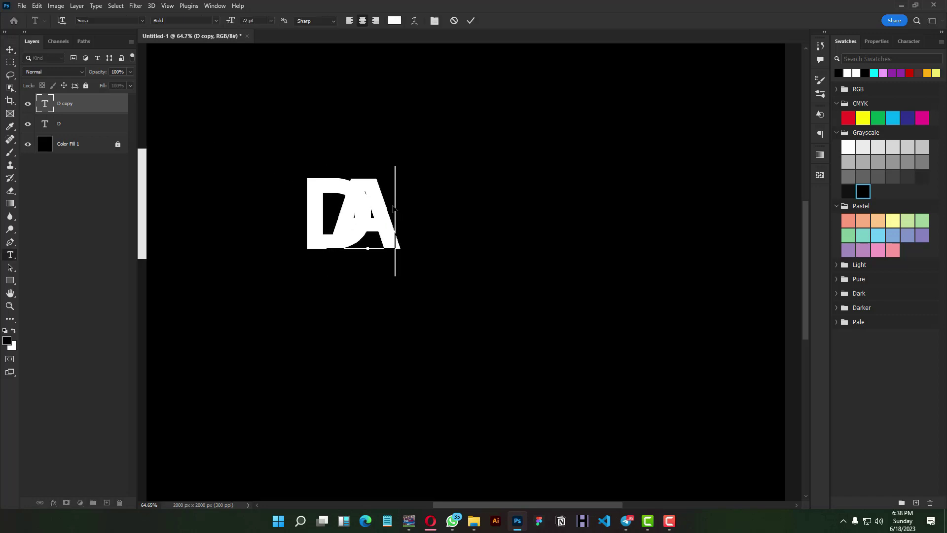
{"action": "left_click", "coordinate": [472, 21]}
Step: Place a copy of the letter A further right, overlapping it, and change the copy's text to T
{"action": "left_click_drag", "start_coordinate": [381, 206], "coordinate": [446, 229]}
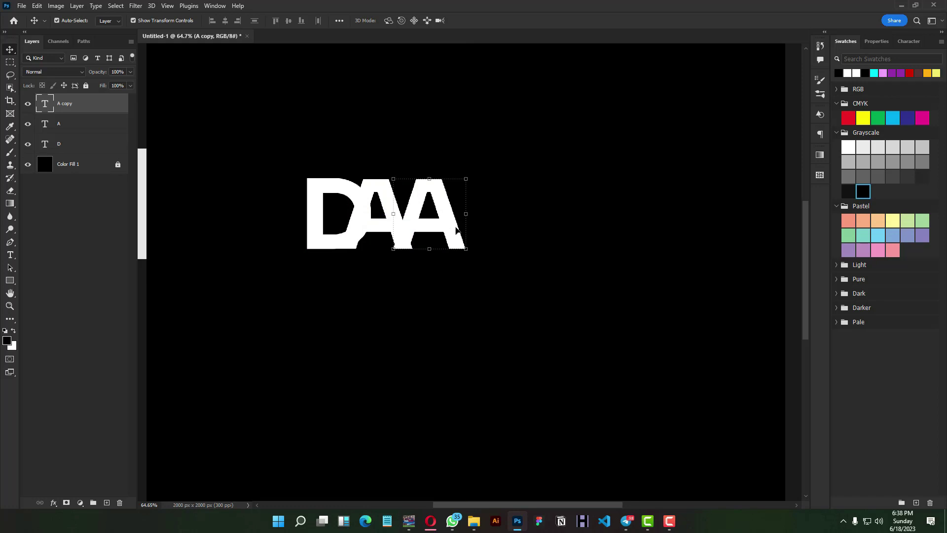
{"action": "double_click", "coordinate": [456, 230]}
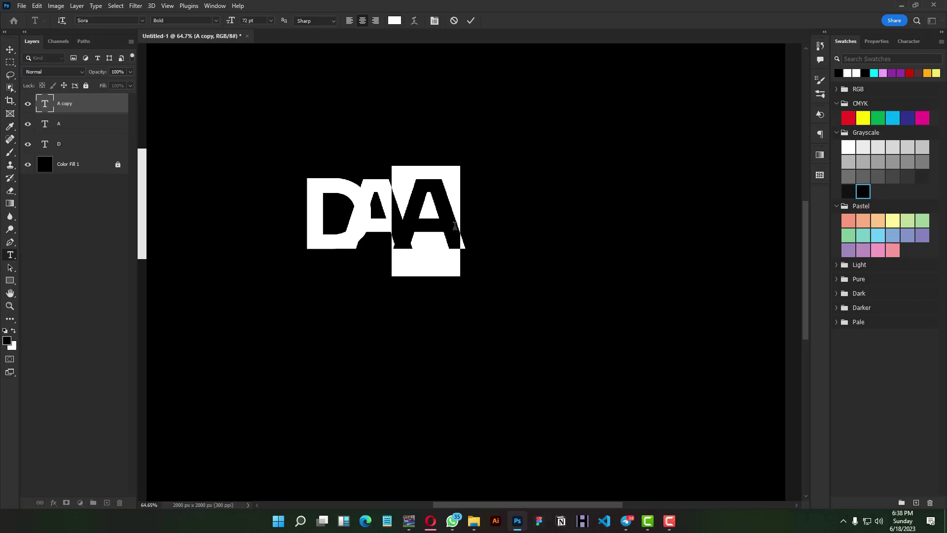
{"action": "type", "text": "T"}
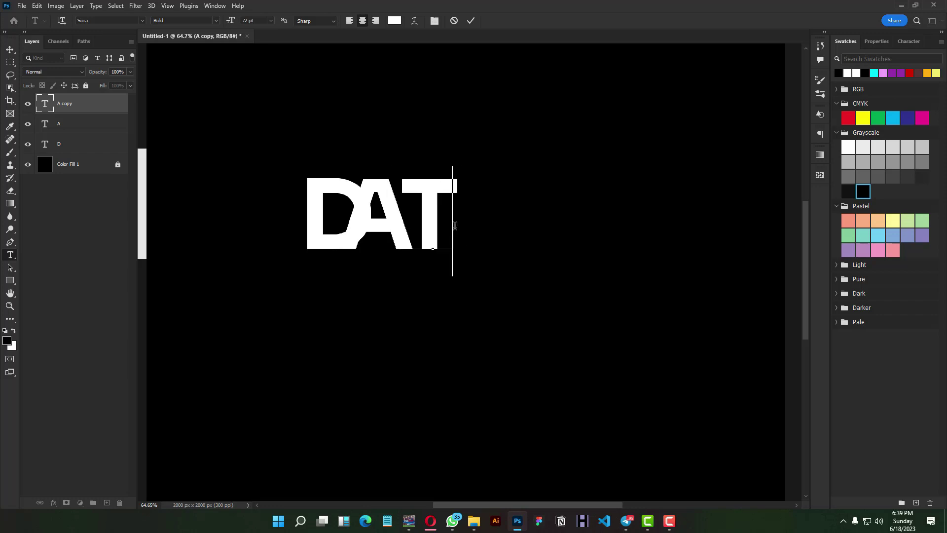
{"action": "left_click", "coordinate": [472, 20]}
Step: Duplicate the letter T to its right and change the copy's text to E, completing the word DATE
{"action": "left_click_drag", "start_coordinate": [433, 189], "coordinate": [467, 195]}
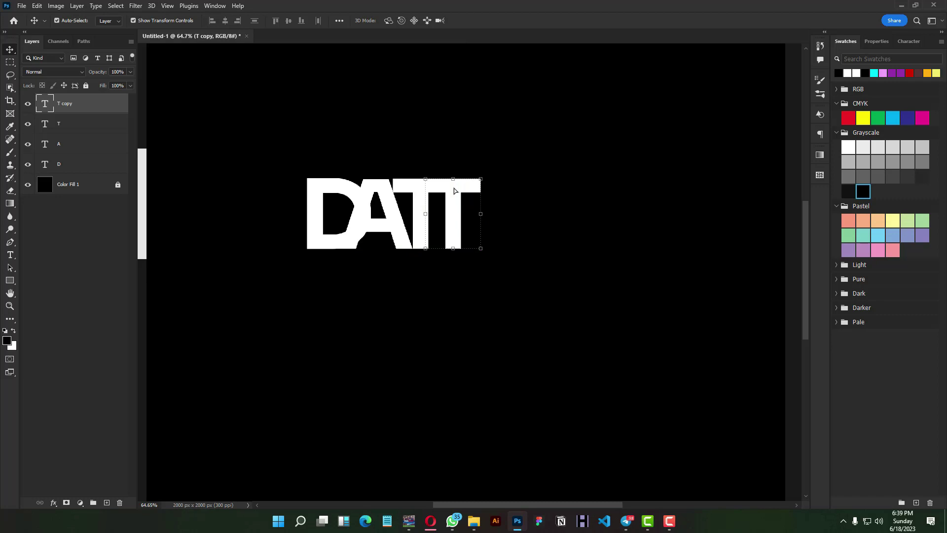
{"action": "key", "text": "t"}
{"action": "double_click", "coordinate": [455, 191]}
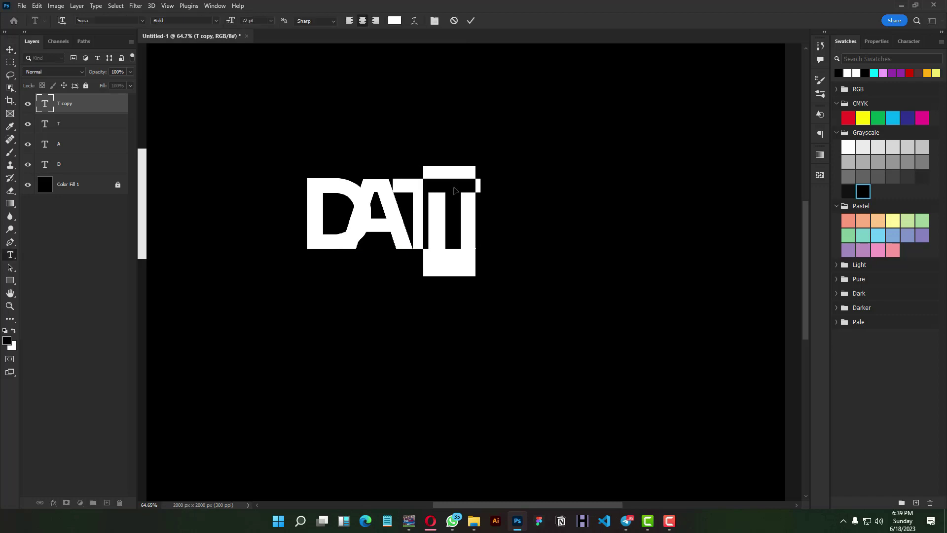
{"action": "type", "text": "E"}
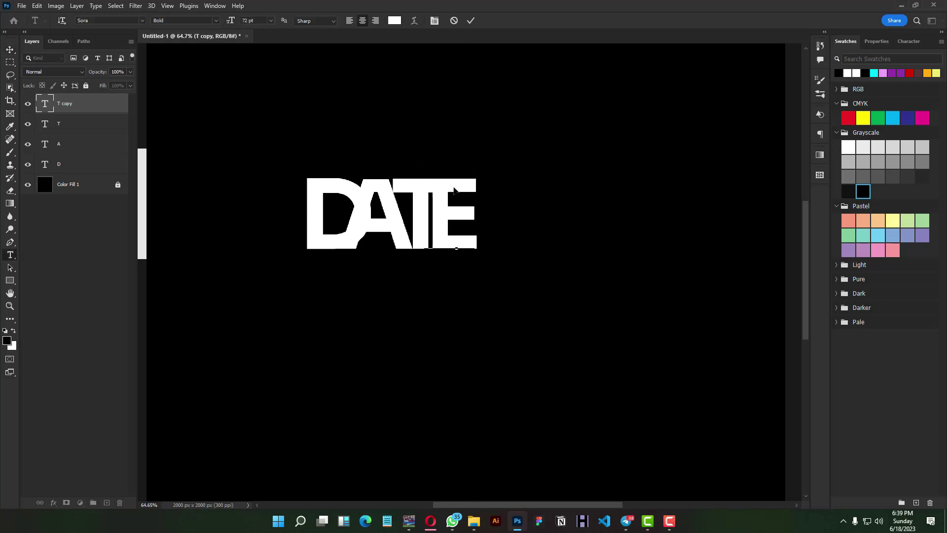
{"action": "left_click", "coordinate": [471, 20]}
{"action": "key", "text": "v"}
Step: Align the bottom edges of the D, A, T and E layers and distribute them evenly horizontally
{"action": "left_click", "coordinate": [76, 167], "text": "shift"}
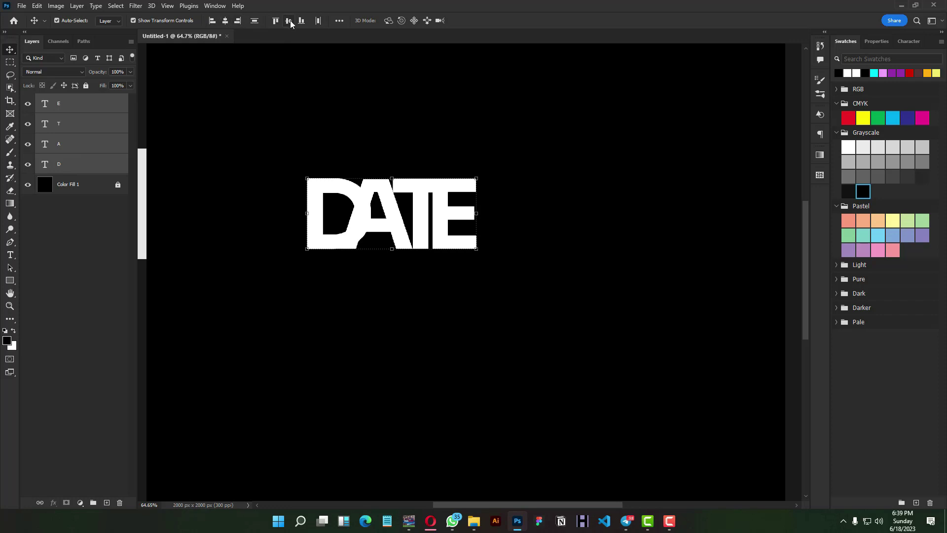
{"action": "left_click", "coordinate": [302, 21]}
{"action": "left_click", "coordinate": [318, 20]}
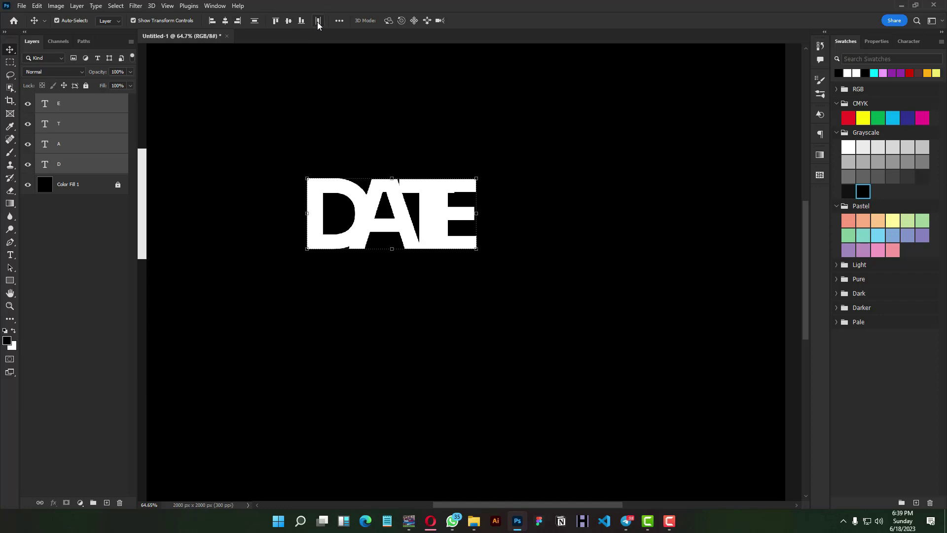
Step: Move the letter E slightly right and redistribute all four letters evenly horizontally
{"action": "left_click", "coordinate": [427, 87]}
{"action": "left_click", "coordinate": [474, 185]}
{"action": "left_click_drag", "start_coordinate": [474, 185], "coordinate": [485, 187]}
{"action": "left_click", "coordinate": [83, 171], "text": "shift"}
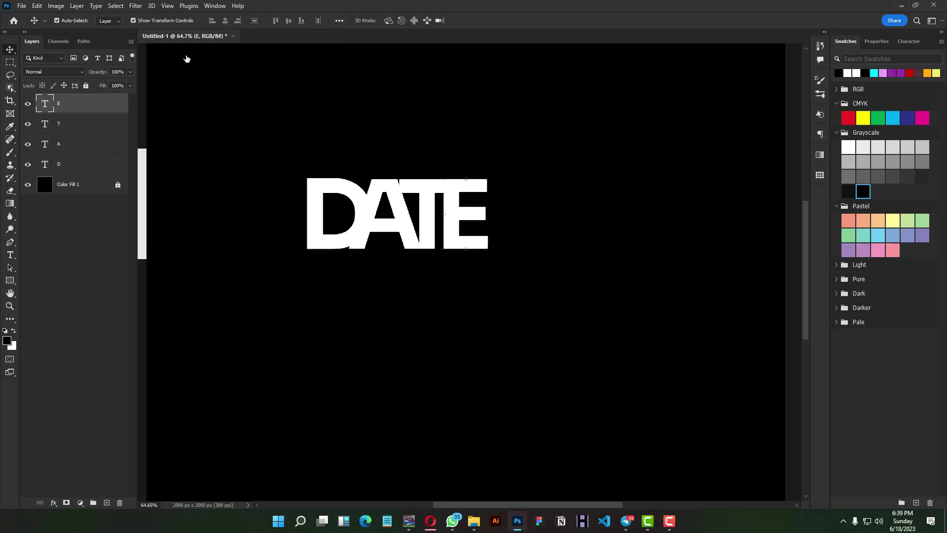
{"action": "left_click", "coordinate": [320, 22]}
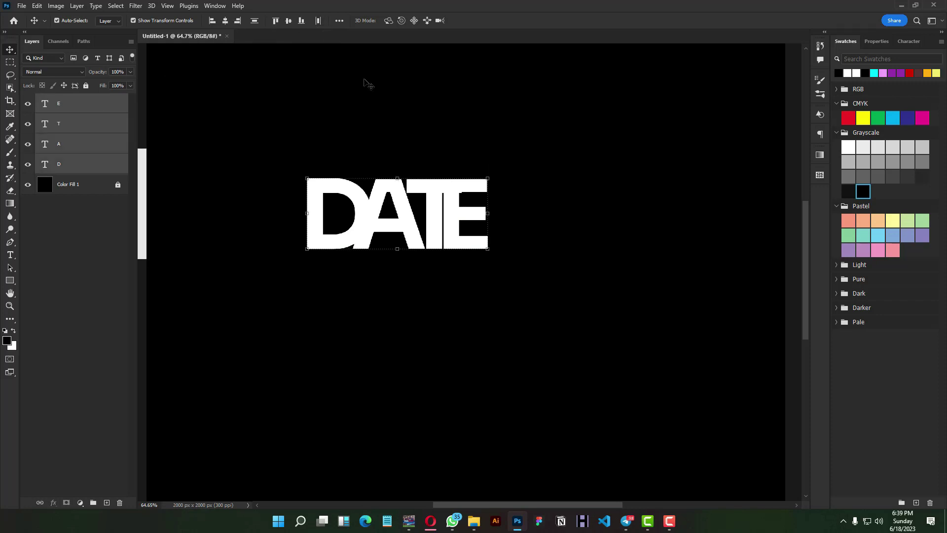
{"action": "left_click", "coordinate": [359, 105]}
Step: Add a black drop shadow with an angle of 180° to the letter D
{"action": "left_click", "coordinate": [367, 199]}
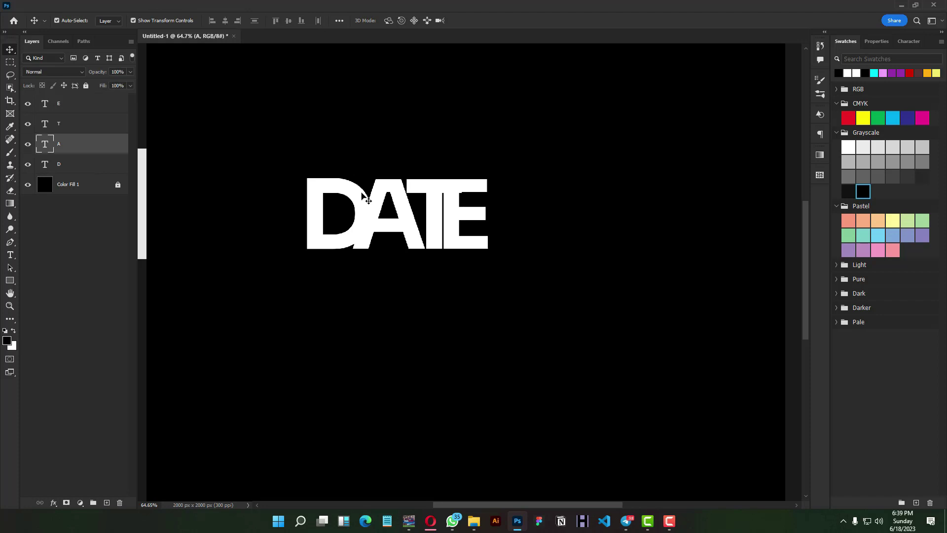
{"action": "left_click", "coordinate": [79, 166]}
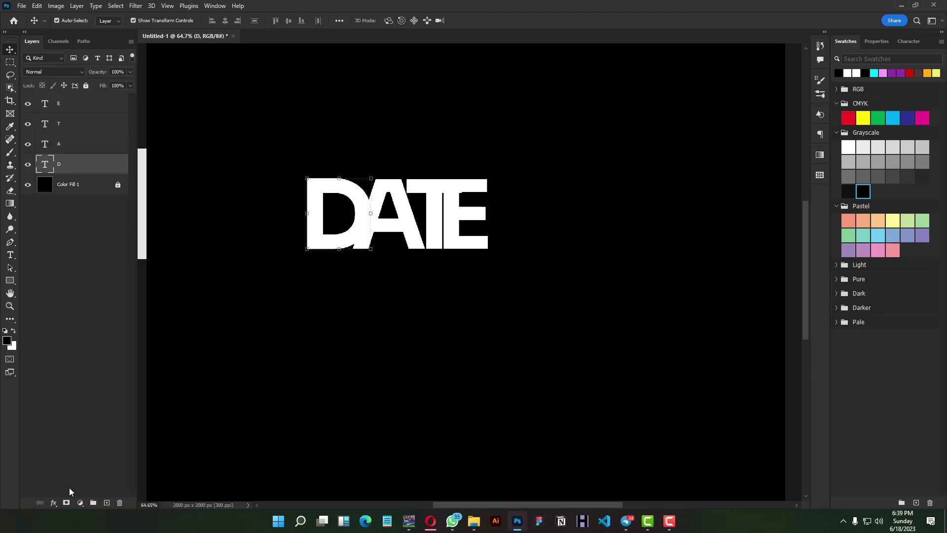
{"action": "left_click", "coordinate": [52, 503]}
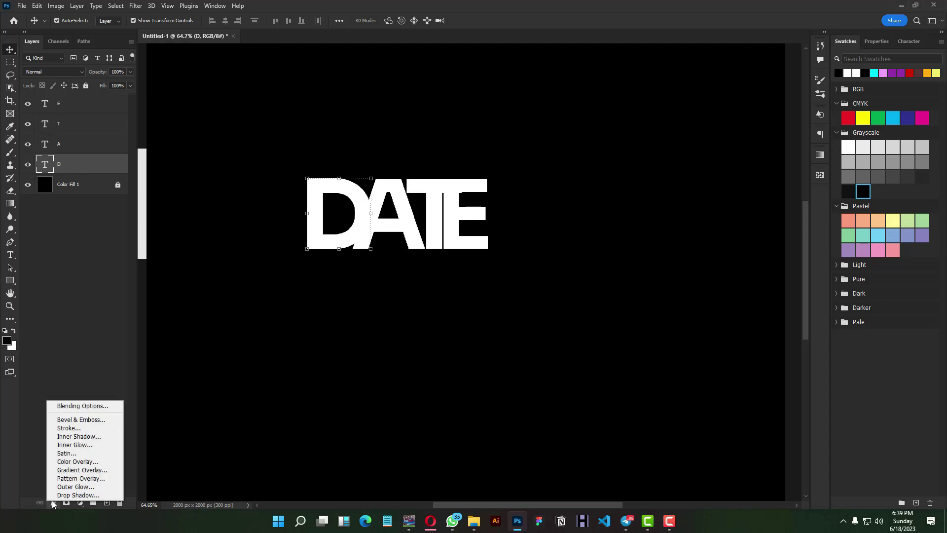
{"action": "left_click", "coordinate": [55, 497]}
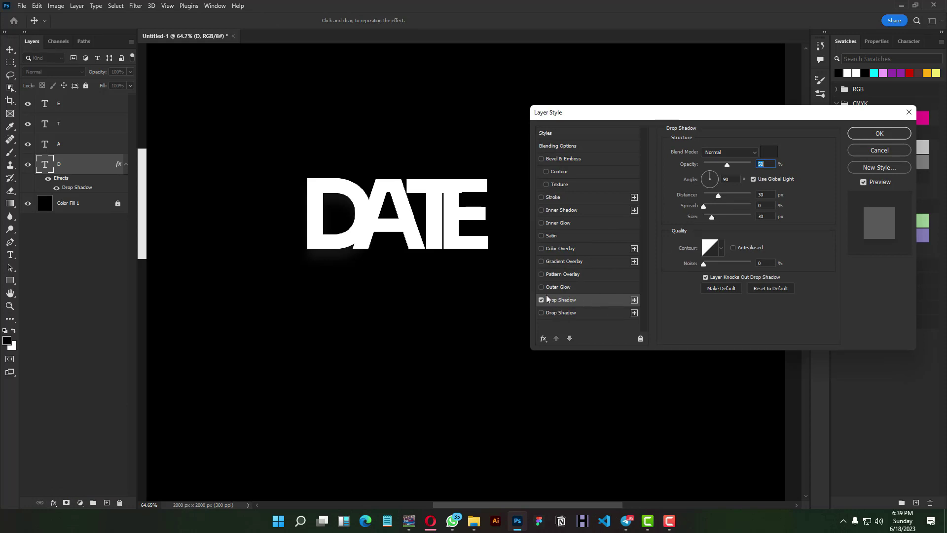
{"action": "left_click", "coordinate": [774, 156]}
{"action": "left_click", "coordinate": [634, 340]}
{"action": "left_click", "coordinate": [793, 209]}
{"action": "left_click", "coordinate": [706, 177]}
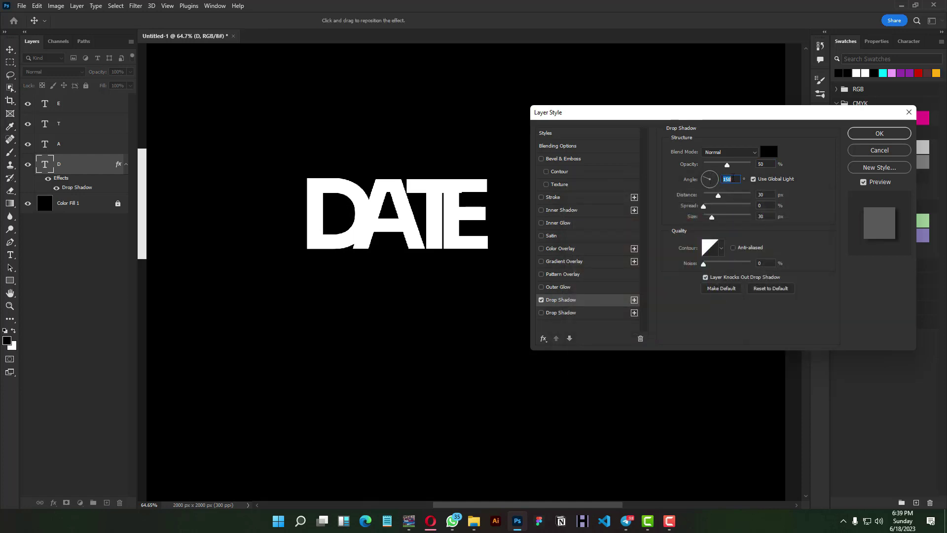
{"action": "type", "text": "180"}
{"action": "left_click", "coordinate": [871, 134]}
Step: Bring the D layer above the other letters and set its drop shadow's opacity to 80%
{"action": "left_click_drag", "start_coordinate": [65, 171], "coordinate": [72, 106]}
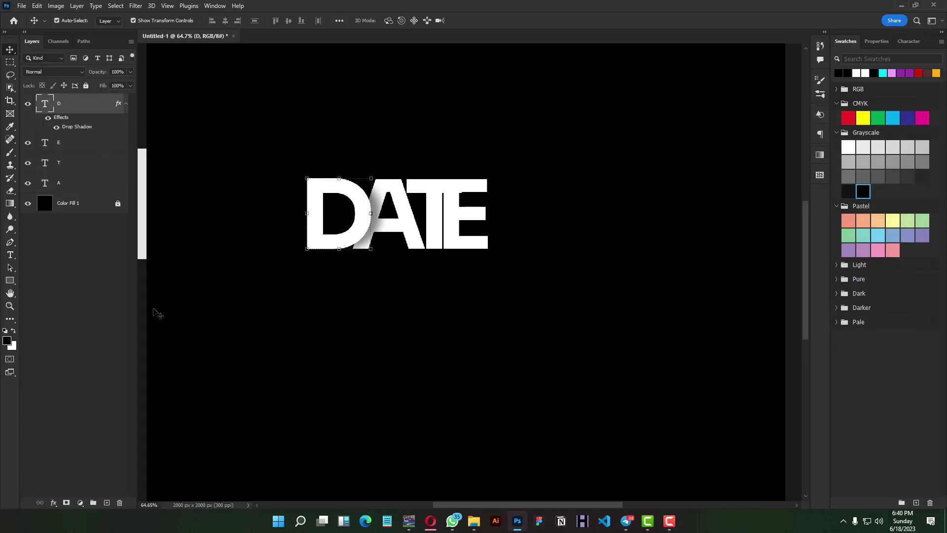
{"action": "double_click", "coordinate": [82, 127]}
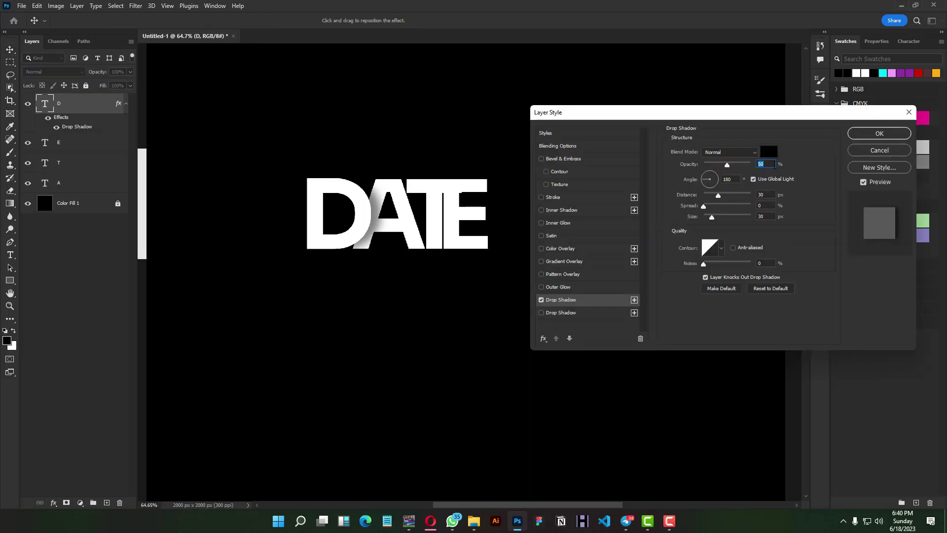
{"action": "key", "text": "BackSpace"}
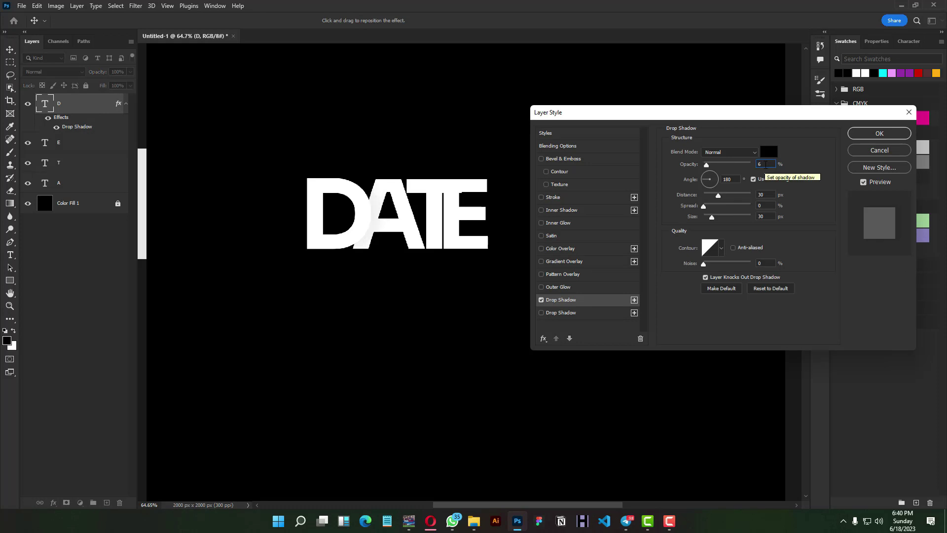
{"action": "type", "text": "80"}
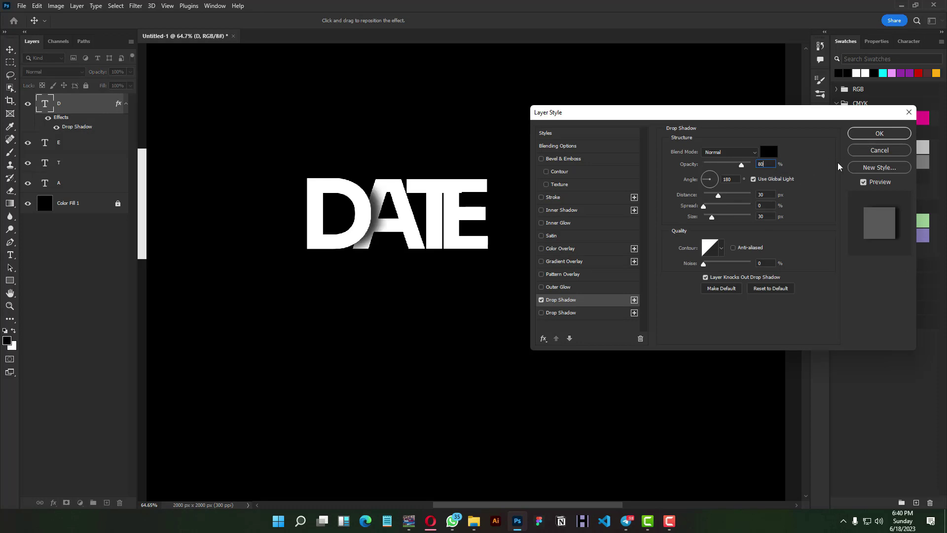
{"action": "left_click", "coordinate": [879, 133]}
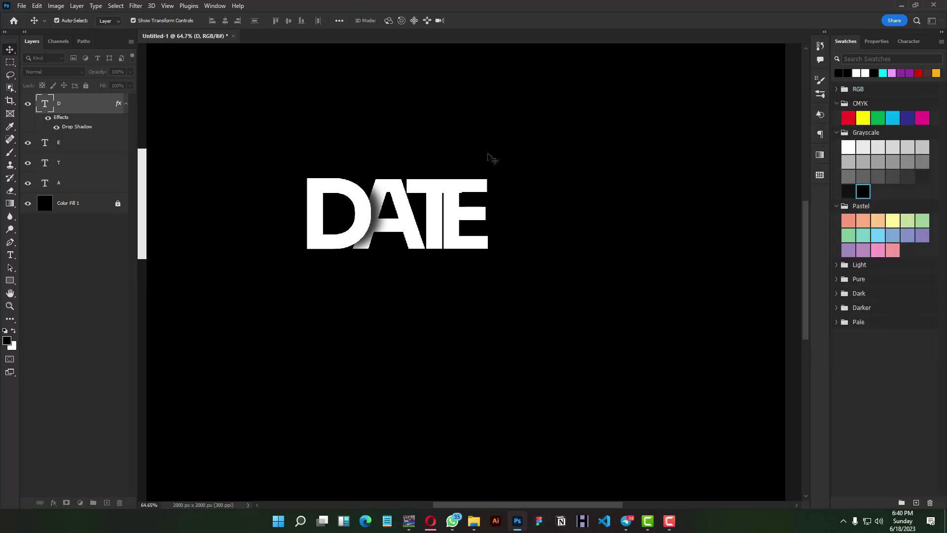
Step: Stack the letter layers as D, A, T, E from the top and copy D's drop shadow to A and T
{"action": "left_click", "coordinate": [126, 104]}
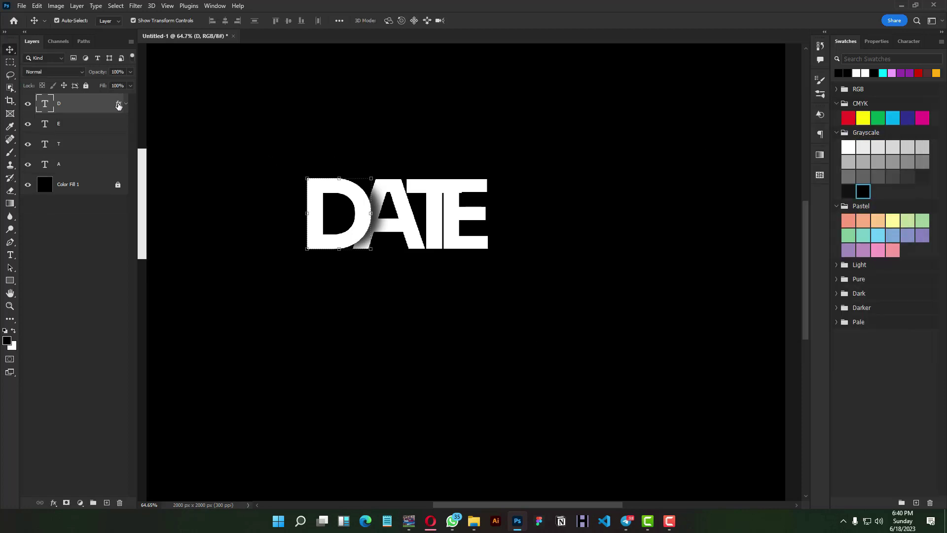
{"action": "mouse_move", "coordinate": [118, 105]}
{"action": "left_mouse_down"}
{"action": "mouse_move", "coordinate": [78, 167]}
{"action": "mouse_move", "coordinate": [89, 143]}
{"action": "mouse_move", "coordinate": [90, 174]}
{"action": "left_mouse_up"}
{"action": "left_click", "coordinate": [126, 165]}
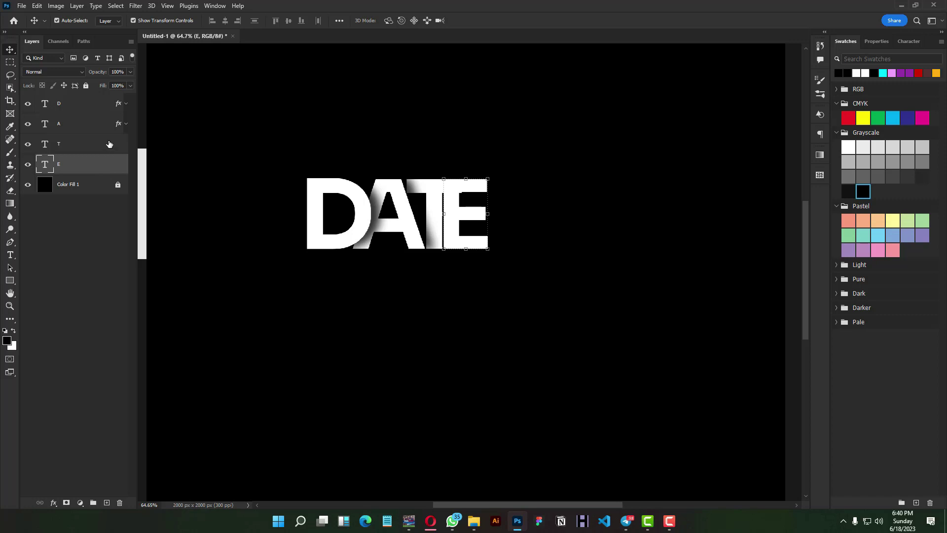
{"action": "left_click_drag", "start_coordinate": [119, 125], "coordinate": [101, 150]}
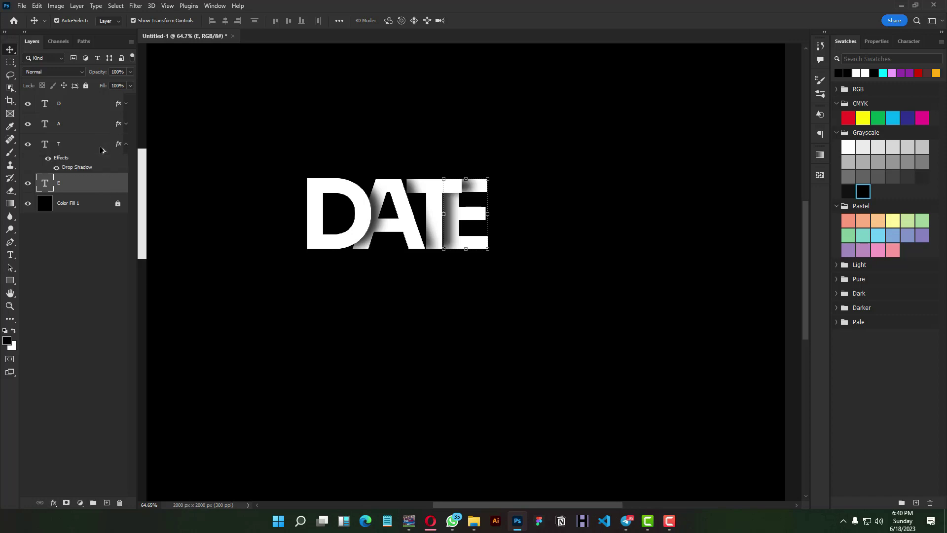
Step: Select all four letter layers of DATE and scale them together to about 193%
{"action": "left_click", "coordinate": [70, 109]}
{"action": "left_click", "coordinate": [125, 144]}
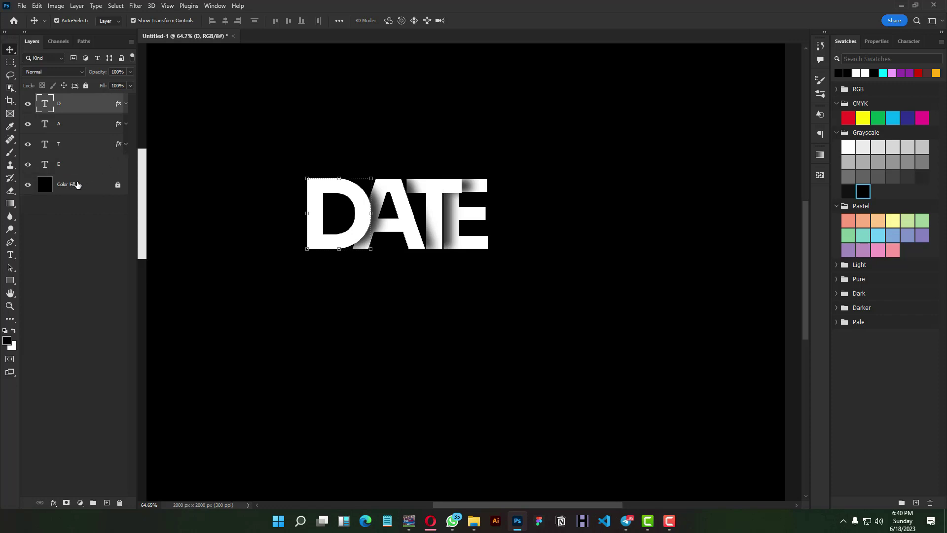
{"action": "left_click", "coordinate": [75, 168], "text": "shift"}
{"action": "left_click_drag", "start_coordinate": [487, 248], "coordinate": [524, 264]}
{"action": "left_click", "coordinate": [488, 21]}
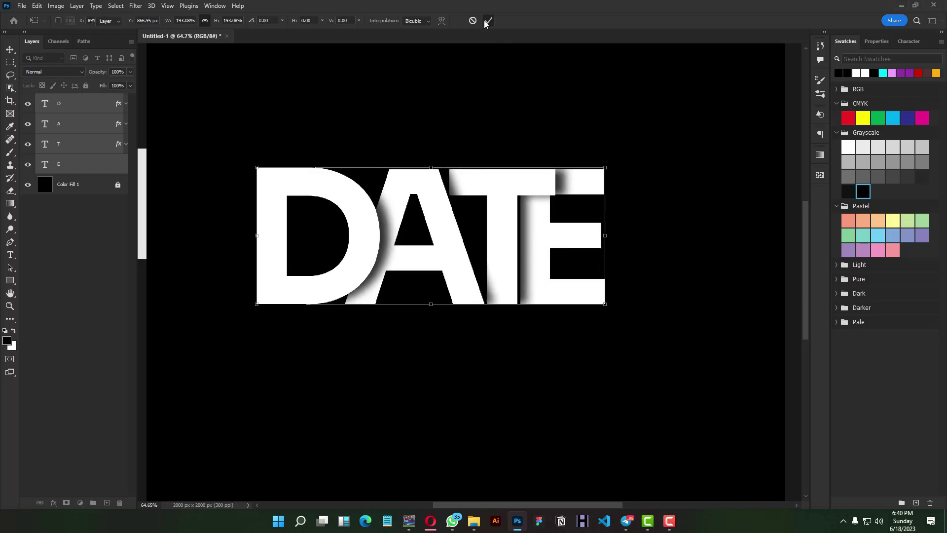
Step: Delete the four DATE letter layers so only the black fill layer remains
{"action": "left_click", "coordinate": [491, 97]}
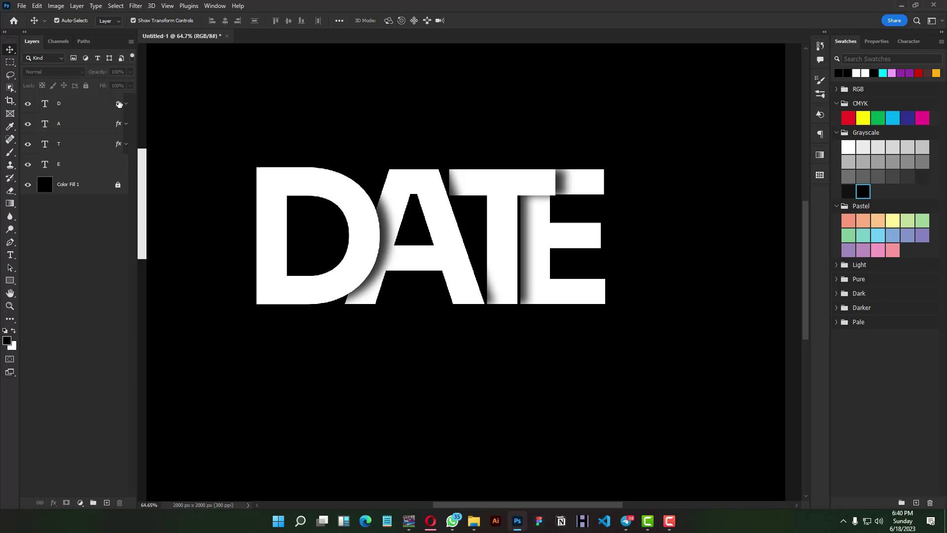
{"action": "left_click", "coordinate": [79, 104]}
{"action": "left_click", "coordinate": [79, 169], "text": "shift"}
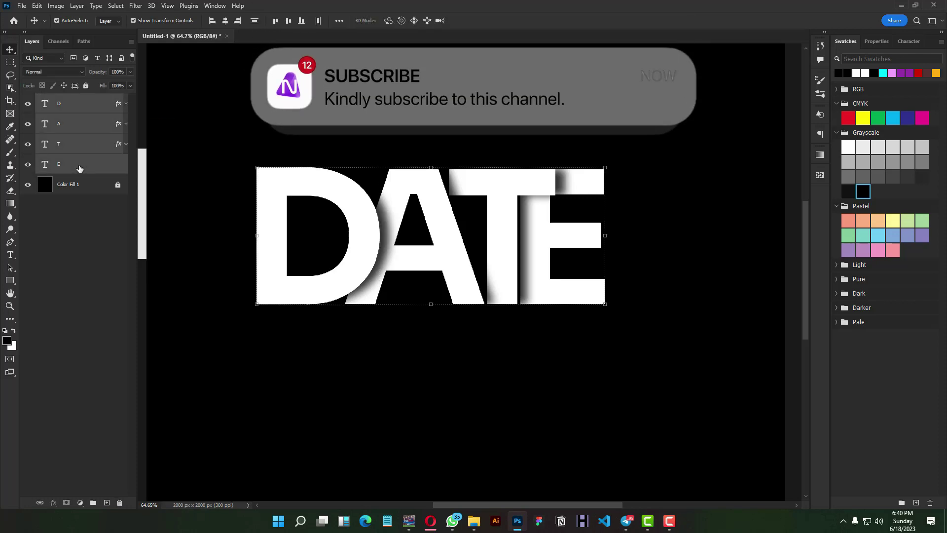
{"action": "key", "text": "Delete"}
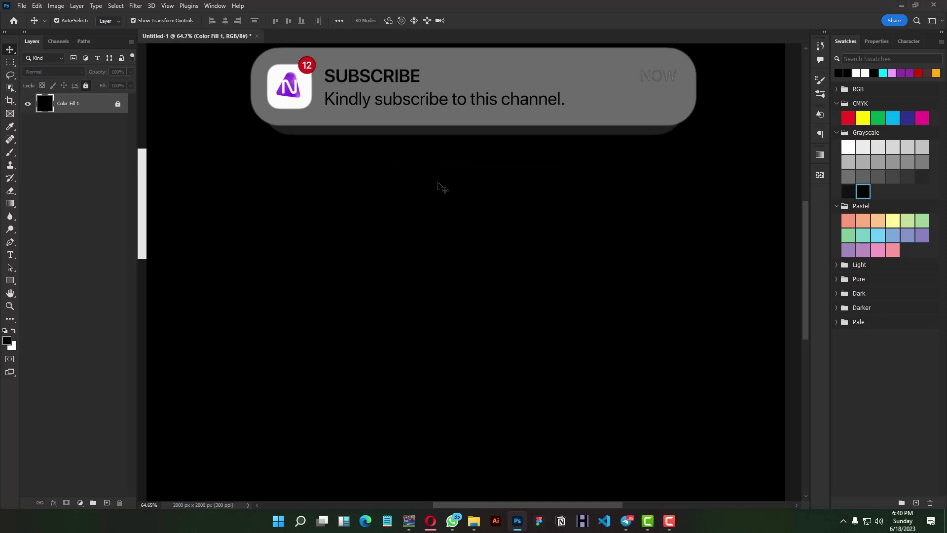
{"action": "left_click", "coordinate": [443, 188]}
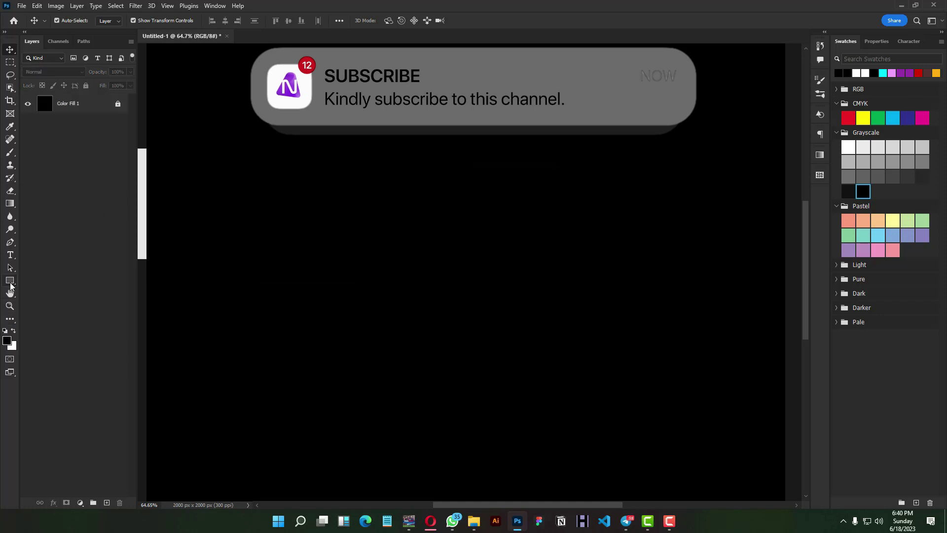
Step: Draw a horizontal white line across the upper canvas, 3 px thick and about 1424 px long, with no stroke
{"action": "left_click", "coordinate": [9, 281]}
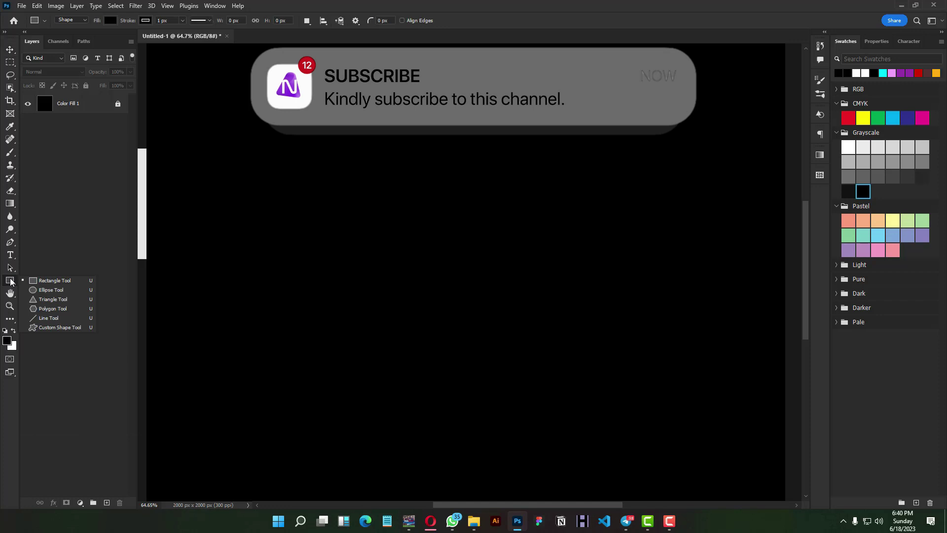
{"action": "left_click", "coordinate": [50, 319]}
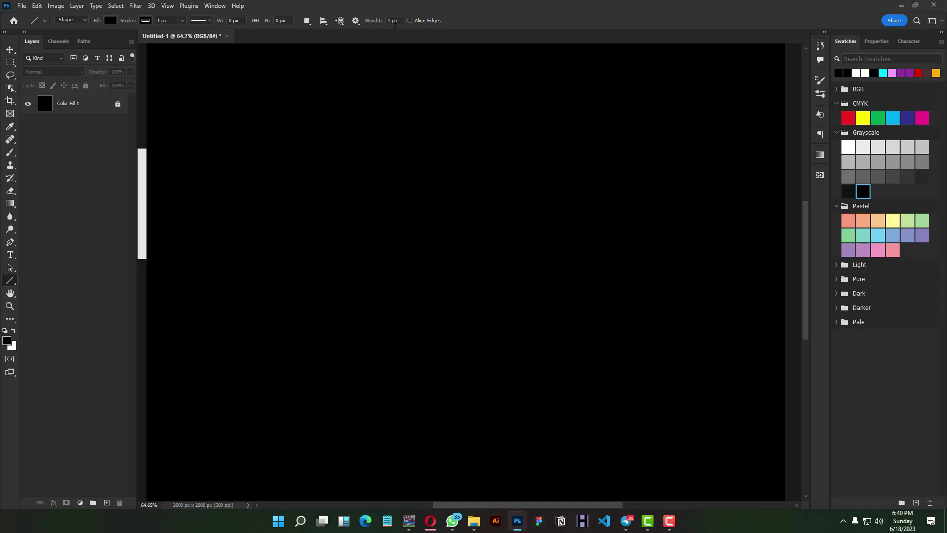
{"action": "type", "text": "3"}
{"action": "key", "text": "Return"}
{"action": "left_click", "coordinate": [146, 22]}
{"action": "left_click", "coordinate": [88, 40]}
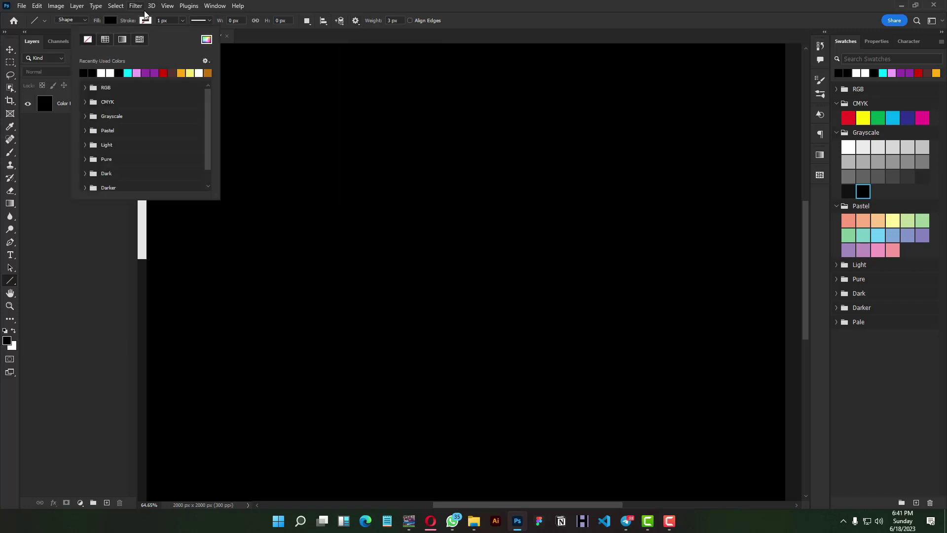
{"action": "left_click", "coordinate": [116, 23]}
{"action": "left_click", "coordinate": [67, 72]}
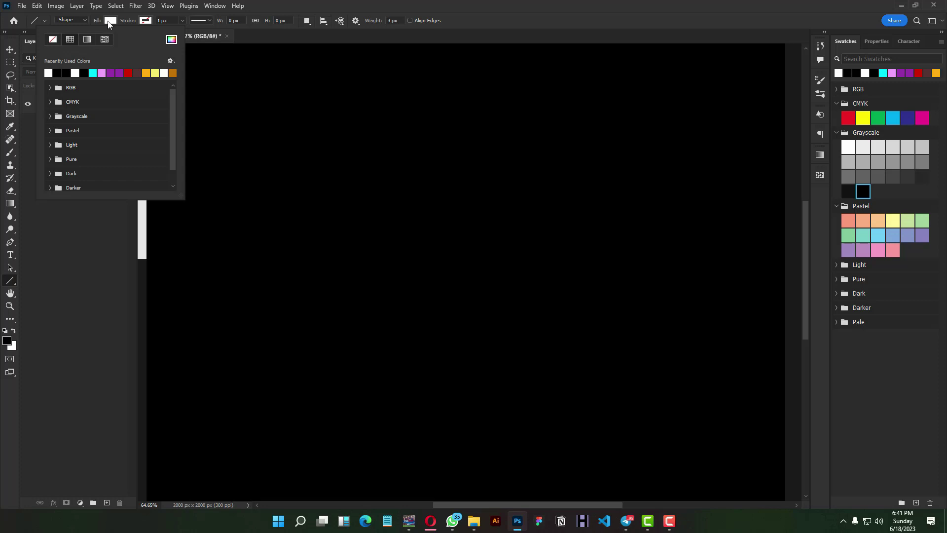
{"action": "left_click", "coordinate": [238, 99]}
{"action": "left_click_drag", "start_coordinate": [227, 95], "coordinate": [666, 101]}
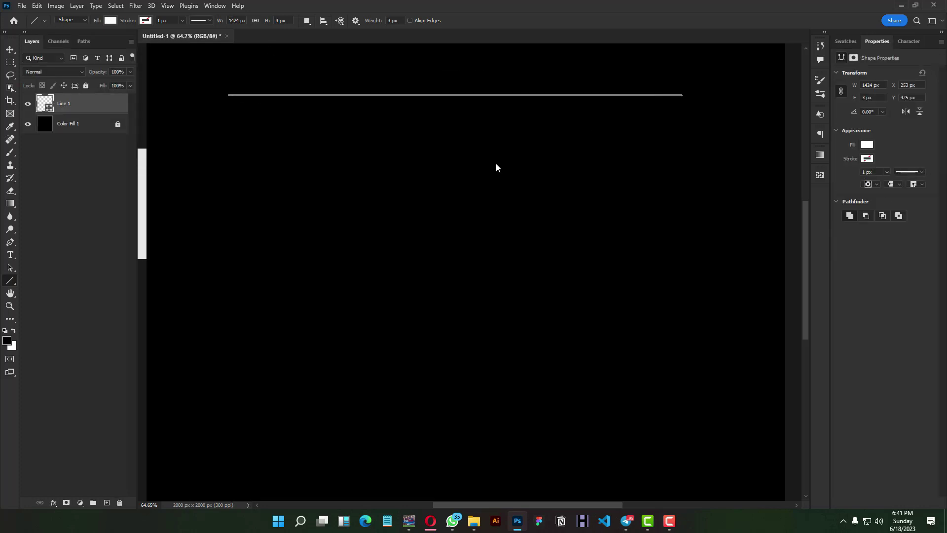
{"action": "key", "text": "v"}
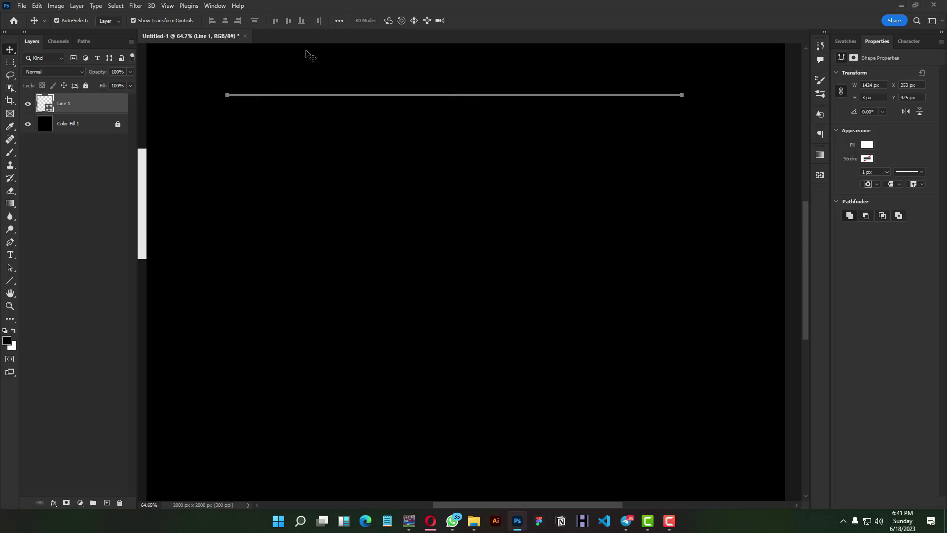
Step: Create an action named NEW LINE in the Default Actions set, assign it function key F10 and start recording
{"action": "left_click", "coordinate": [214, 6]}
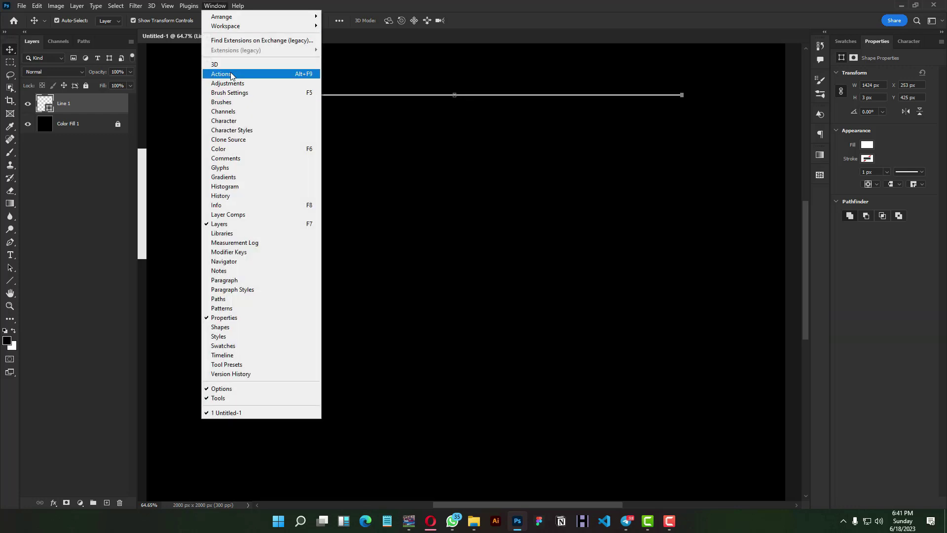
{"action": "left_click", "coordinate": [231, 74]}
{"action": "left_click_drag", "start_coordinate": [741, 100], "coordinate": [746, 184]}
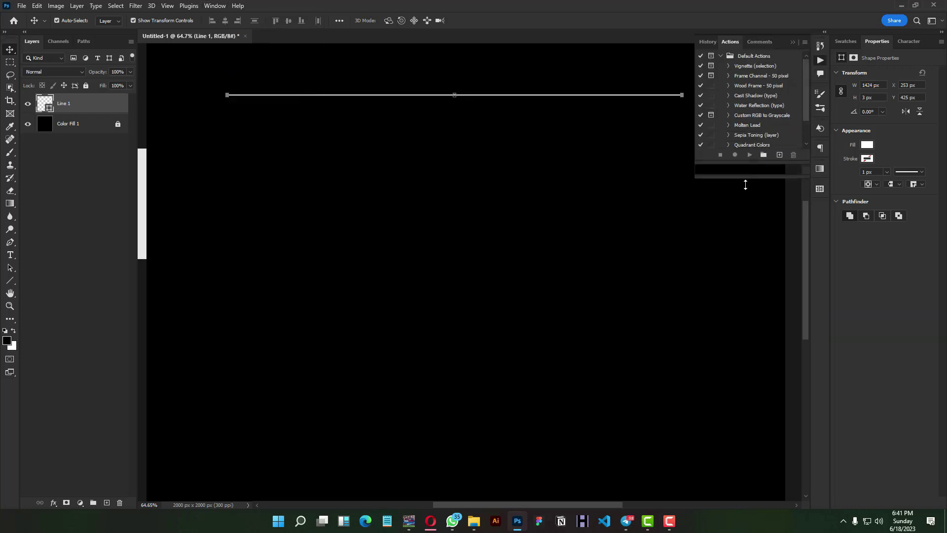
{"action": "scroll", "coordinate": [760, 136], "scroll_direction": "down", "scroll_amount": 1}
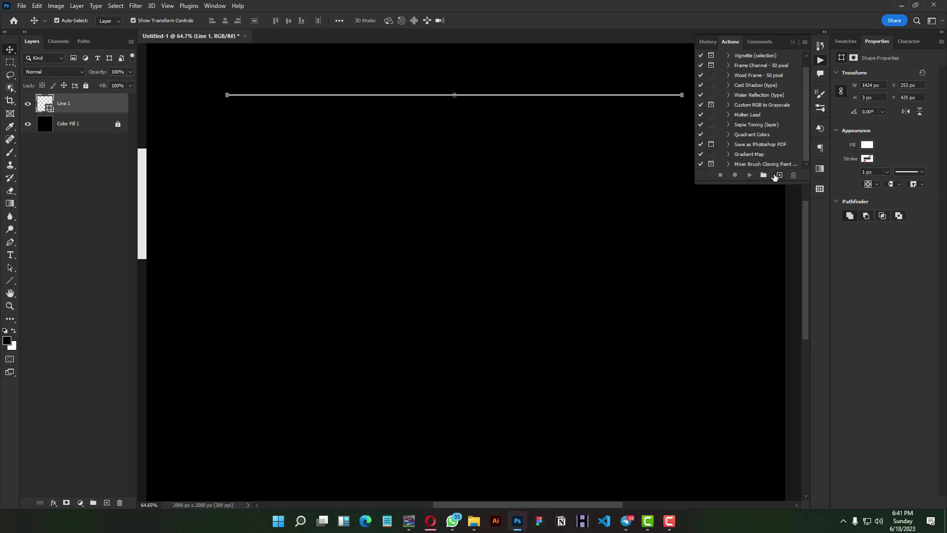
{"action": "left_click", "coordinate": [780, 175]}
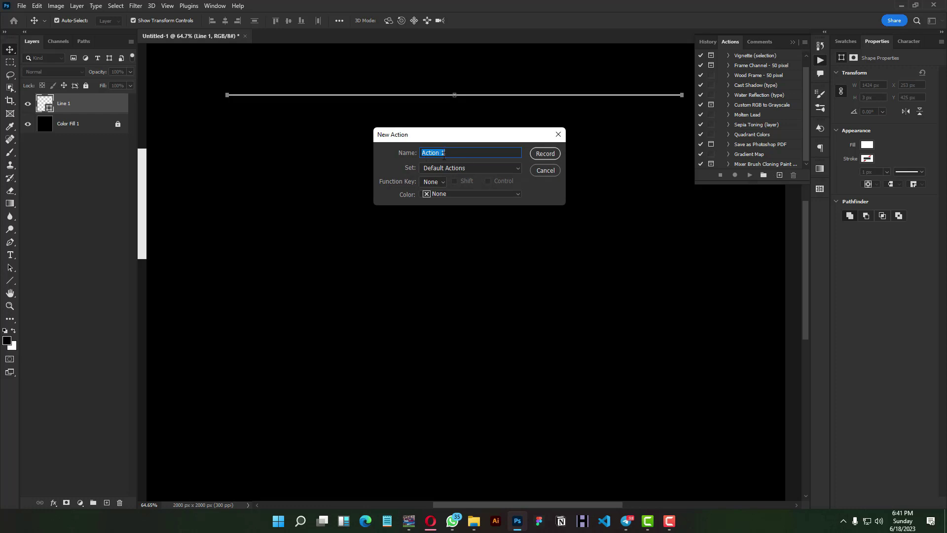
{"action": "type", "text": "NNEW LINE"}
{"action": "left_click", "coordinate": [454, 168]}
{"action": "left_click", "coordinate": [454, 168]}
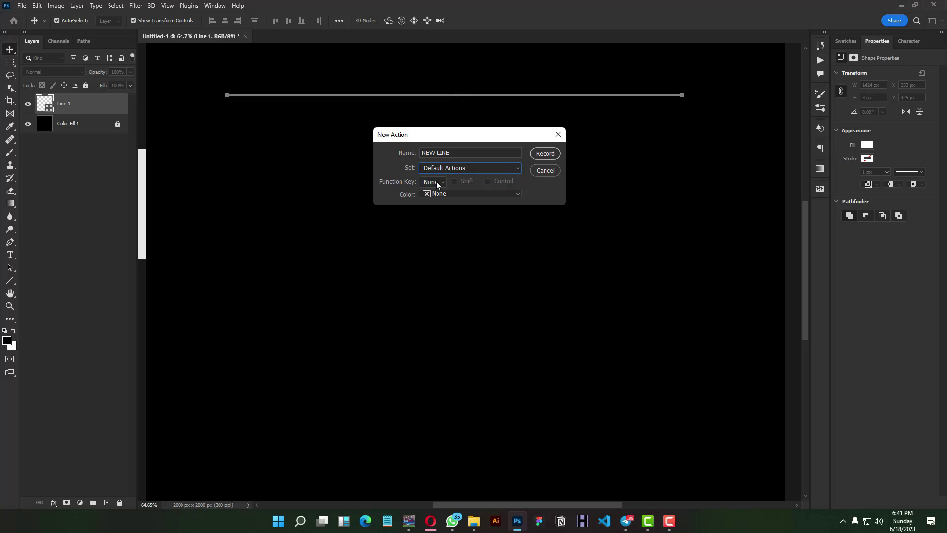
{"action": "left_click", "coordinate": [436, 181]}
{"action": "left_click", "coordinate": [434, 181]}
{"action": "left_click", "coordinate": [440, 185]}
{"action": "left_click", "coordinate": [427, 250]}
{"action": "left_click", "coordinate": [435, 182]}
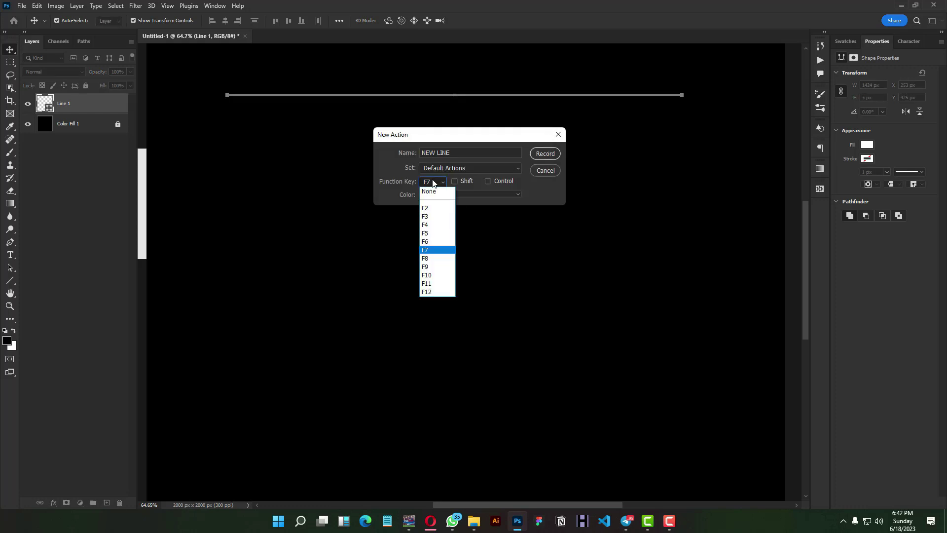
{"action": "left_click", "coordinate": [437, 275]}
{"action": "left_click", "coordinate": [540, 154]}
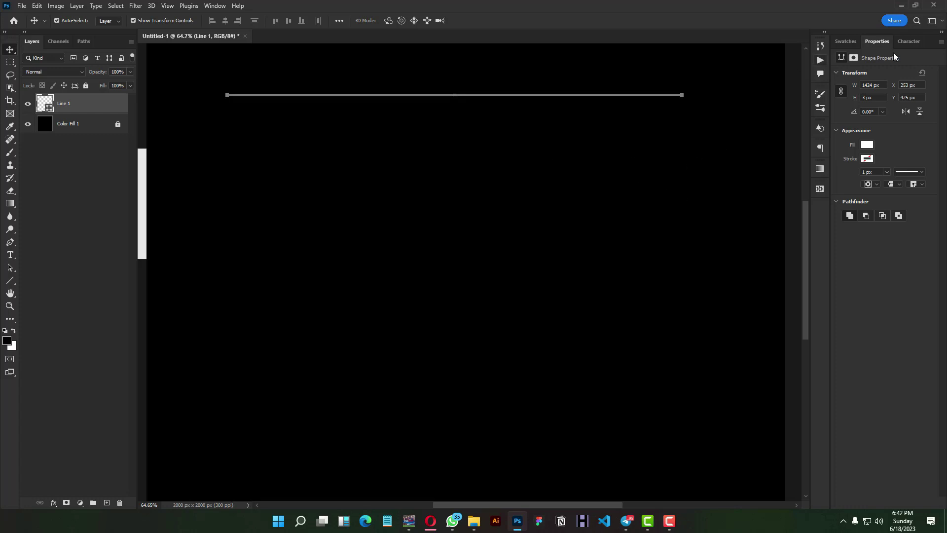
Step: Record duplicating the line and moving the copy 10 px down in the NEW LINE action, and stop recording
{"action": "left_click", "coordinate": [820, 61]}
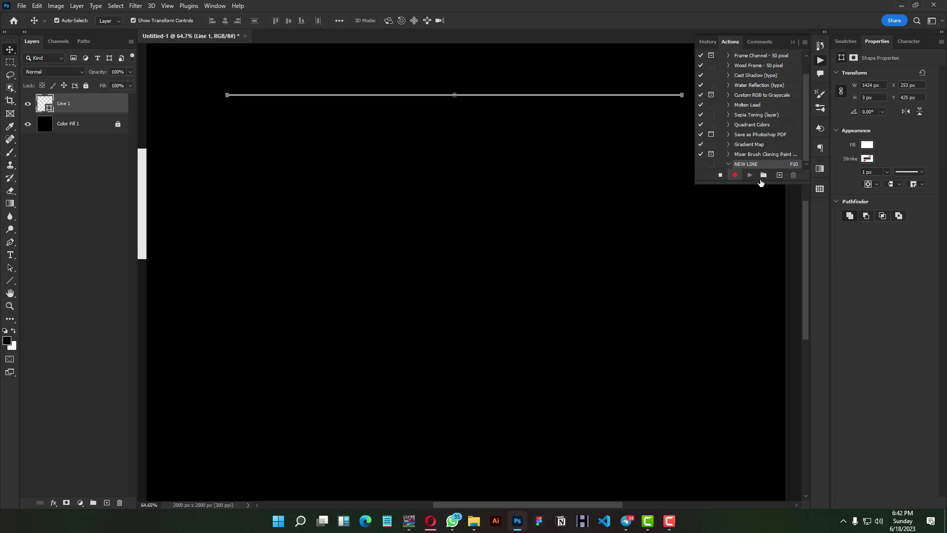
{"action": "left_click_drag", "start_coordinate": [761, 184], "coordinate": [764, 228]}
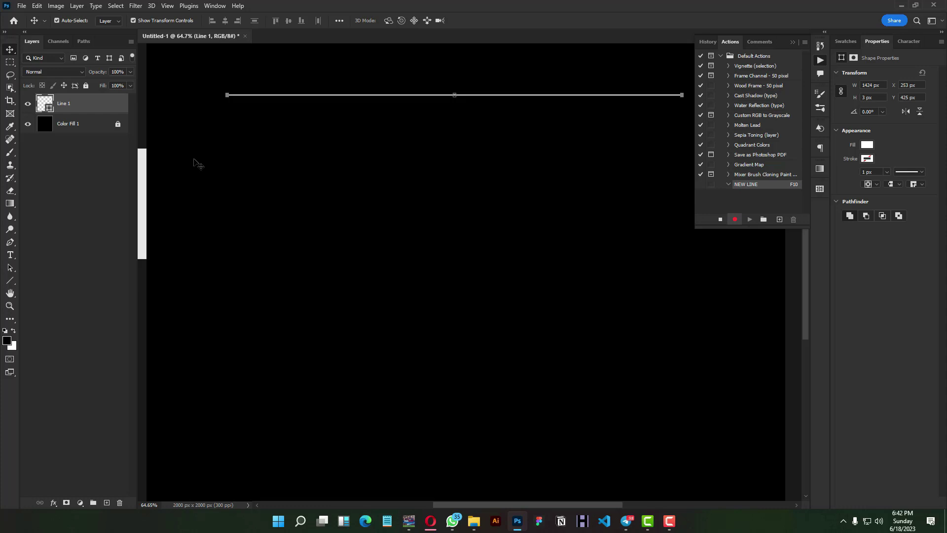
{"action": "key", "text": "ctrl+j"}
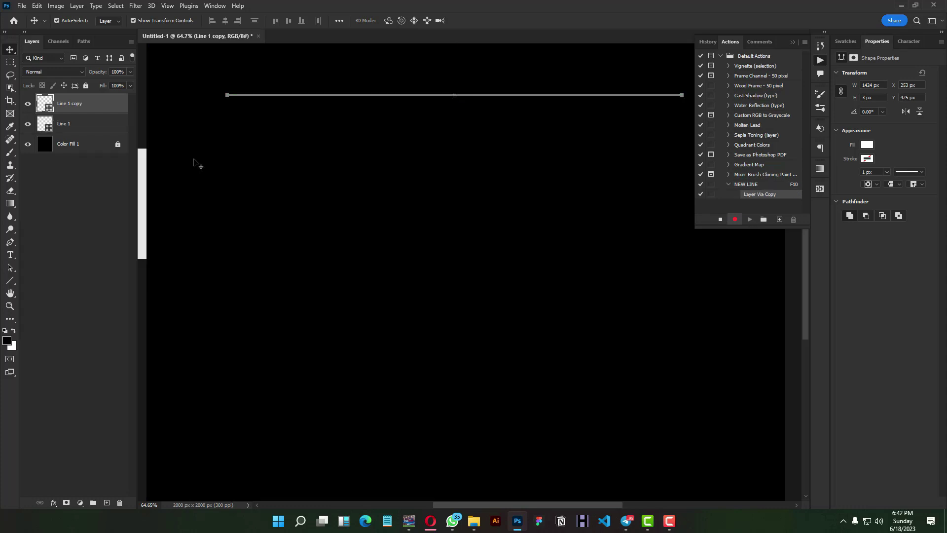
{"action": "key", "text": "shift+Down"}
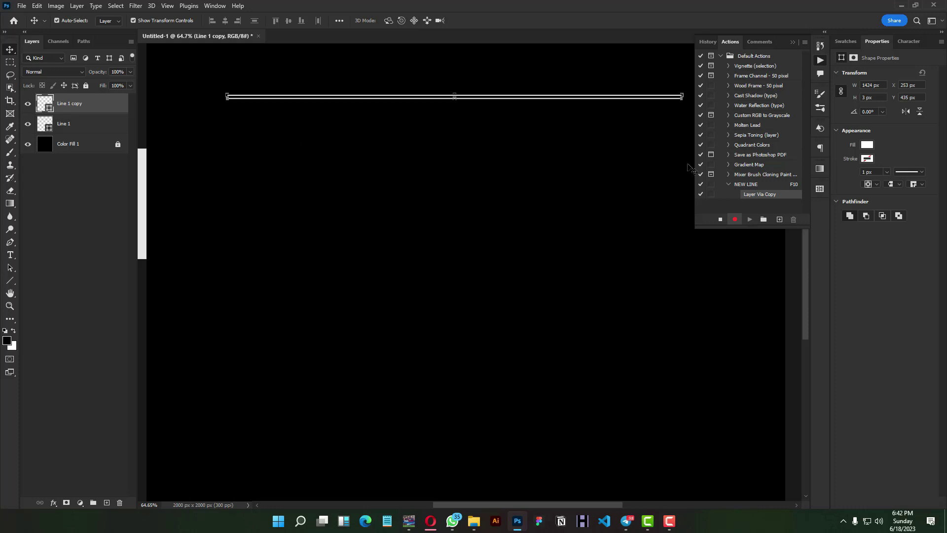
{"action": "left_click", "coordinate": [720, 219]}
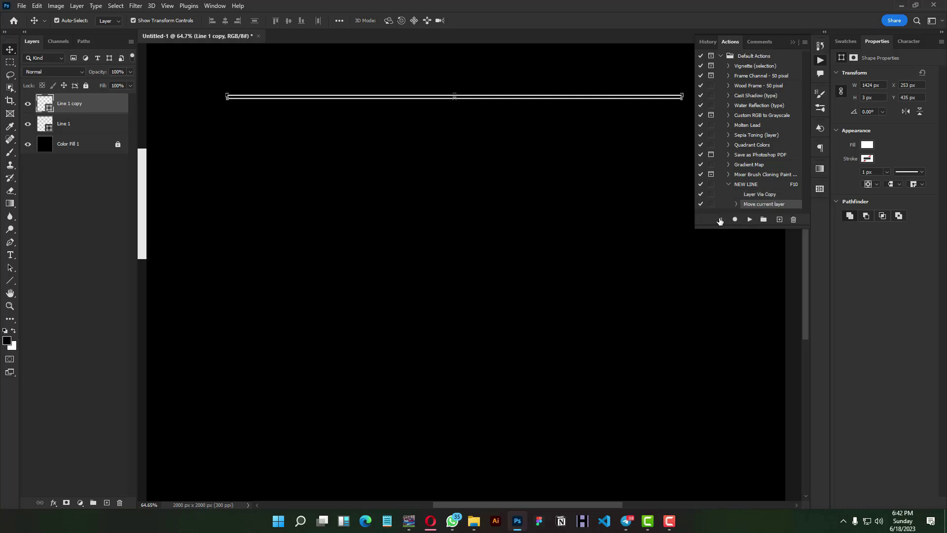
{"action": "left_click", "coordinate": [729, 185]}
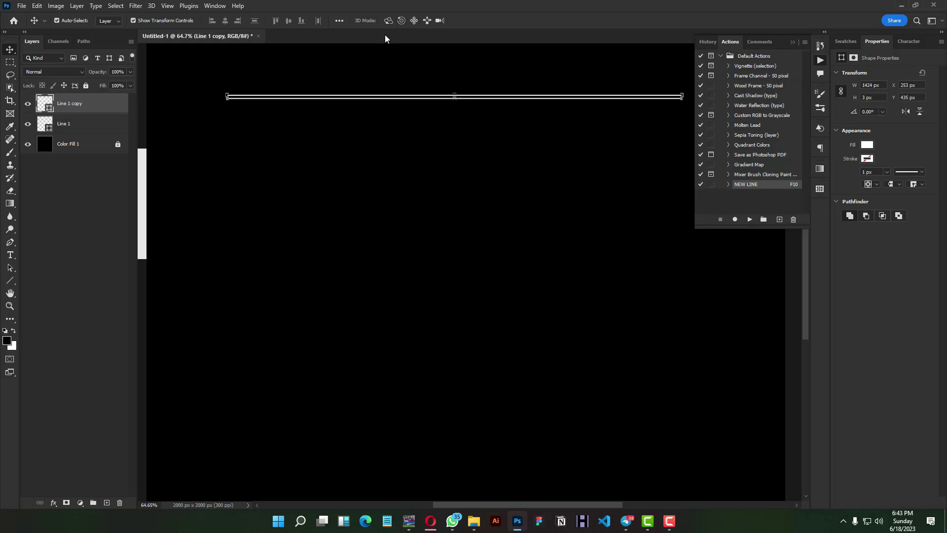
Step: Replay the NEW LINE action repeatedly until the stack of evenly spaced lines is about 1123 px tall
{"action": "left_click", "coordinate": [749, 220]}
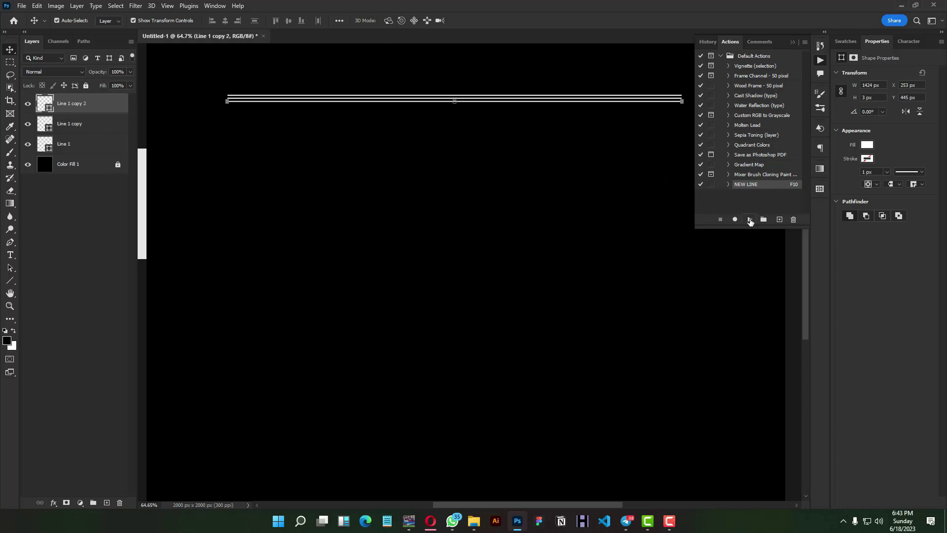
{"action": "left_click", "coordinate": [750, 220]}
{"action": "left_click", "coordinate": [750, 220]}
{"action": "left_click", "coordinate": [750, 220]}
{"action": "left_click", "coordinate": [750, 221]}
{"action": "left_click", "coordinate": [750, 220]}
{"action": "left_click", "coordinate": [750, 220]}
{"action": "left_click", "coordinate": [750, 220]}
{"action": "left_click", "coordinate": [750, 220]}
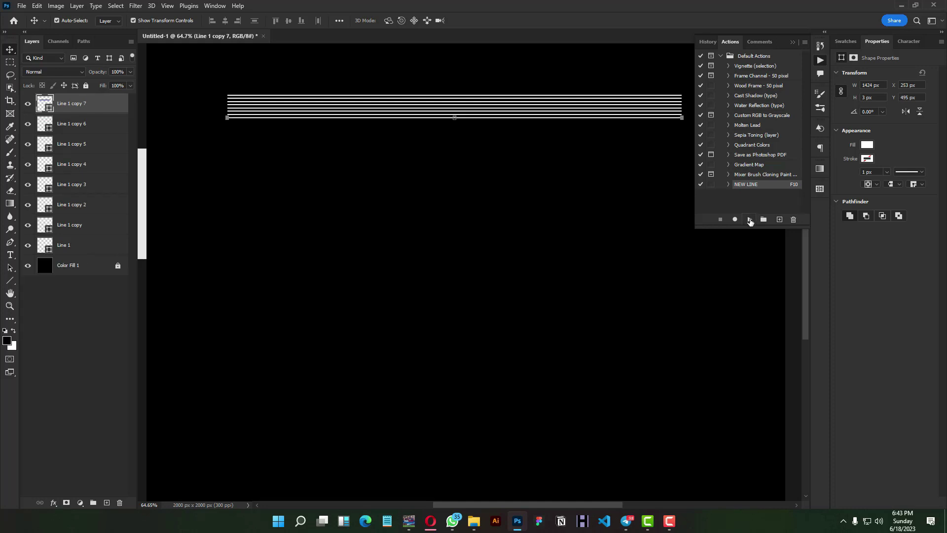
{"action": "key", "text": "F10"}
{"action": "key", "text": "F10"}
{"action": "key", "text": "F10"}
{"action": "key", "text": "F10"}
{"action": "key", "text": "F10"}
{"action": "key", "text": "F10"}
{"action": "key", "text": "F10"}
{"action": "key", "text": "F10"}
{"action": "key", "text": "F10"}
{"action": "key", "text": "F10"}
{"action": "key", "text": "F10"}
{"action": "key", "text": "F10"}
{"action": "key", "text": "F10"}
{"action": "key", "text": "F10"}
{"action": "key", "text": "F10"}
{"action": "key", "text": "F10"}
{"action": "key", "text": "F10"}
{"action": "key", "text": "F10"}
{"action": "key", "text": "F10"}
{"action": "key", "text": "F10"}
{"action": "key", "text": "F10"}
{"action": "key", "text": "F10"}
{"action": "key", "text": "F10"}
{"action": "key", "text": "F10"}
{"action": "key", "text": "F10"}
{"action": "key", "text": "F10"}
{"action": "key", "text": "F10"}
{"action": "key", "text": "F10"}
{"action": "key", "text": "F10"}
{"action": "key", "text": "F10"}
{"action": "key", "text": "F10"}
{"action": "key", "text": "F10"}
{"action": "key", "text": "F10"}
{"action": "key", "text": "F10"}
{"action": "key", "text": "F10"}
{"action": "key", "text": "F10"}
{"action": "key", "text": "F10"}
{"action": "key", "text": "F10"}
{"action": "key", "text": "F10"}
{"action": "key", "text": "F10"}
{"action": "key", "text": "F10"}
{"action": "key", "text": "F10"}
{"action": "key", "text": "F10"}
{"action": "key", "text": "F10"}
{"action": "key", "text": "F10"}
{"action": "key", "text": "F10"}
{"action": "key", "text": "F10"}
{"action": "key", "text": "F10"}
{"action": "key", "text": "F10"}
{"action": "key", "text": "F10"}
{"action": "key", "text": "F10"}
{"action": "key", "text": "F10"}
{"action": "key", "text": "F10"}
{"action": "key", "text": "F10"}
{"action": "key", "text": "F10"}
{"action": "key", "text": "F10"}
{"action": "key", "text": "F10"}
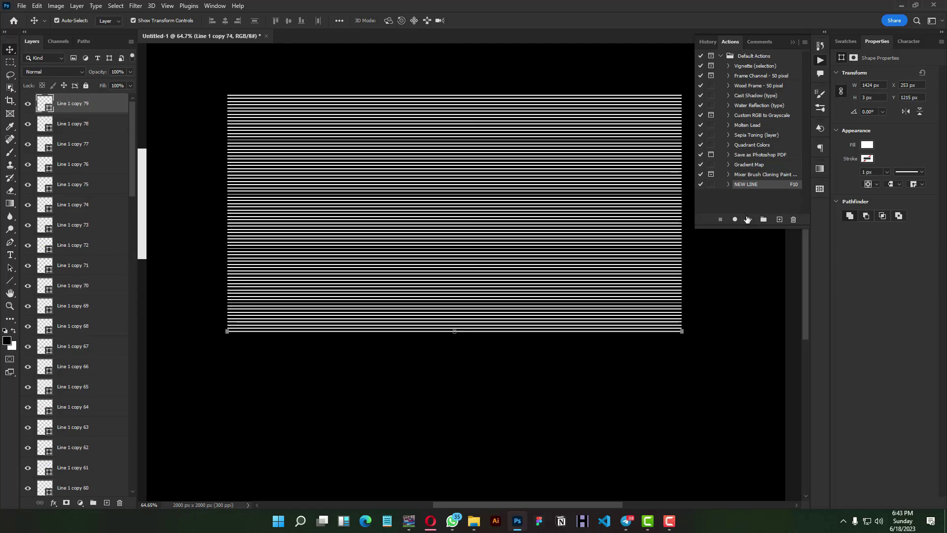
{"action": "key", "text": "F10"}
{"action": "key", "text": "F10"}
{"action": "key", "text": "F10"}
{"action": "key", "text": "F10"}
{"action": "key", "text": "F10"}
{"action": "key", "text": "F10"}
{"action": "key", "text": "F10"}
{"action": "key", "text": "F10"}
{"action": "key", "text": "F10"}
{"action": "key", "text": "F10"}
{"action": "key", "text": "F10"}
{"action": "key", "text": "F10"}
{"action": "key", "text": "F10"}
{"action": "key", "text": "F10"}
{"action": "key", "text": "F10"}
{"action": "key", "text": "F10"}
{"action": "key", "text": "F10"}
{"action": "key", "text": "F10"}
{"action": "key", "text": "F10"}
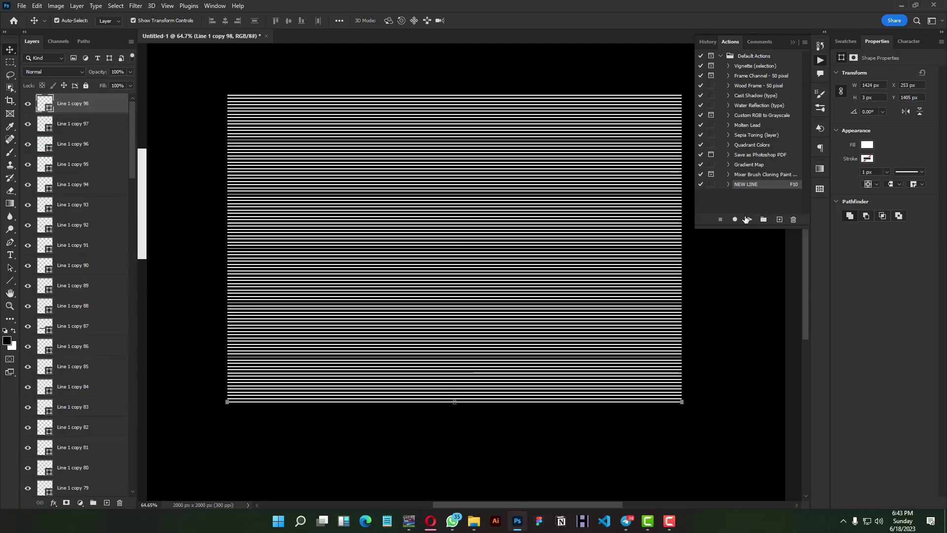
{"action": "key", "text": "F10"}
{"action": "key", "text": "F10"}
{"action": "key", "text": "F10"}
{"action": "key", "text": "F10"}
{"action": "key", "text": "F10"}
{"action": "key", "text": "F10"}
{"action": "key", "text": "F10"}
{"action": "key", "text": "F10"}
{"action": "key", "text": "F10"}
{"action": "key", "text": "F10"}
{"action": "key", "text": "F10"}
Step: Convert all the line layers into a single smart object and rasterize it
{"action": "scroll", "coordinate": [74, 345], "scroll_direction": "down", "scroll_amount": 8}
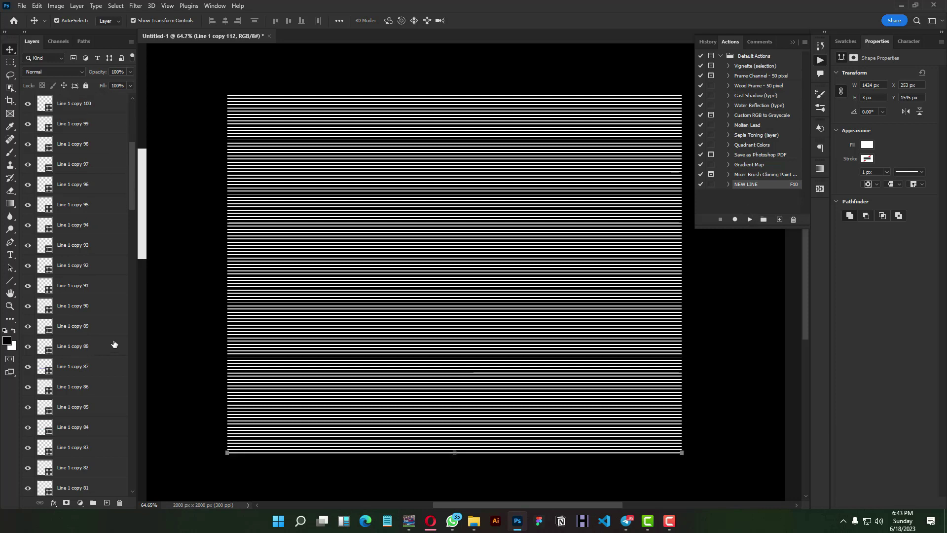
{"action": "scroll", "coordinate": [74, 345], "scroll_direction": "down", "scroll_amount": 3}
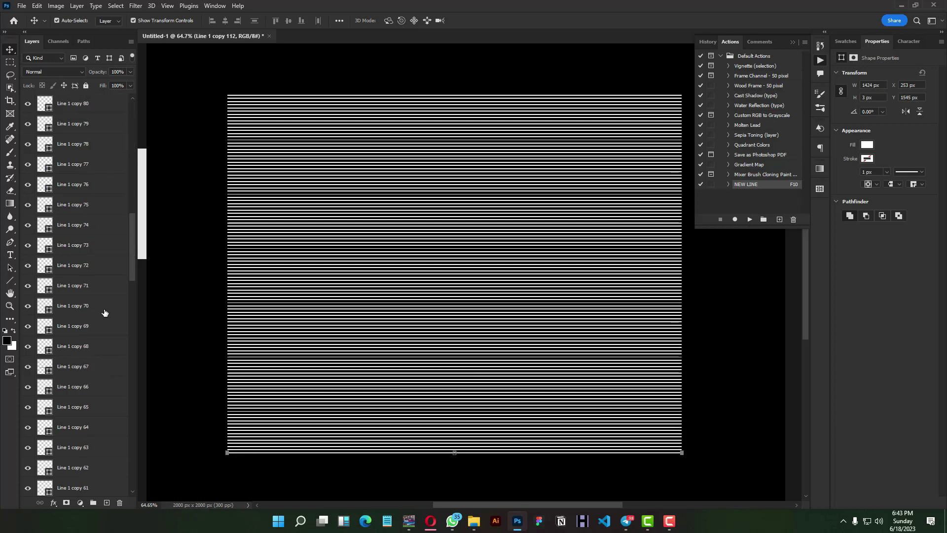
{"action": "left_click_drag", "start_coordinate": [129, 262], "coordinate": [130, 508]}
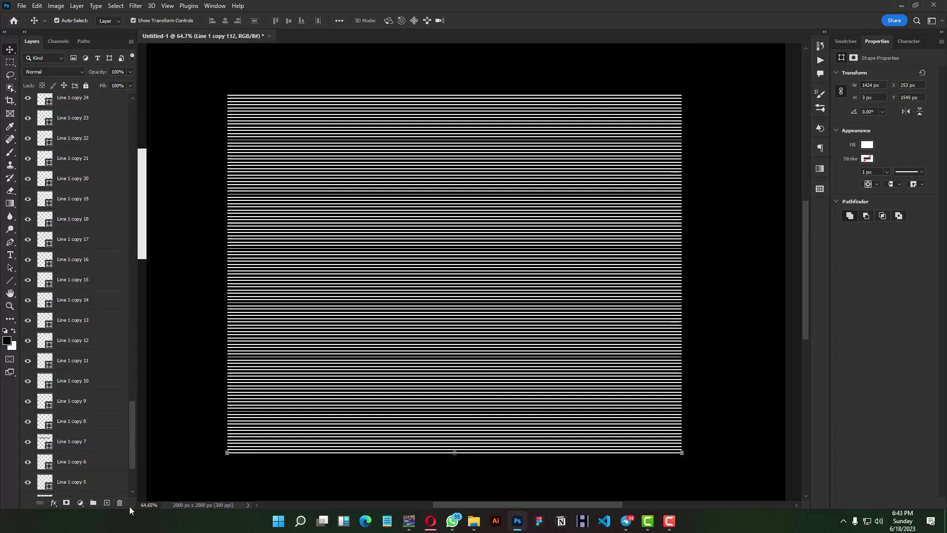
{"action": "scroll", "coordinate": [132, 439], "scroll_direction": "down", "scroll_amount": 2}
{"action": "left_click", "coordinate": [105, 462], "text": "shift"}
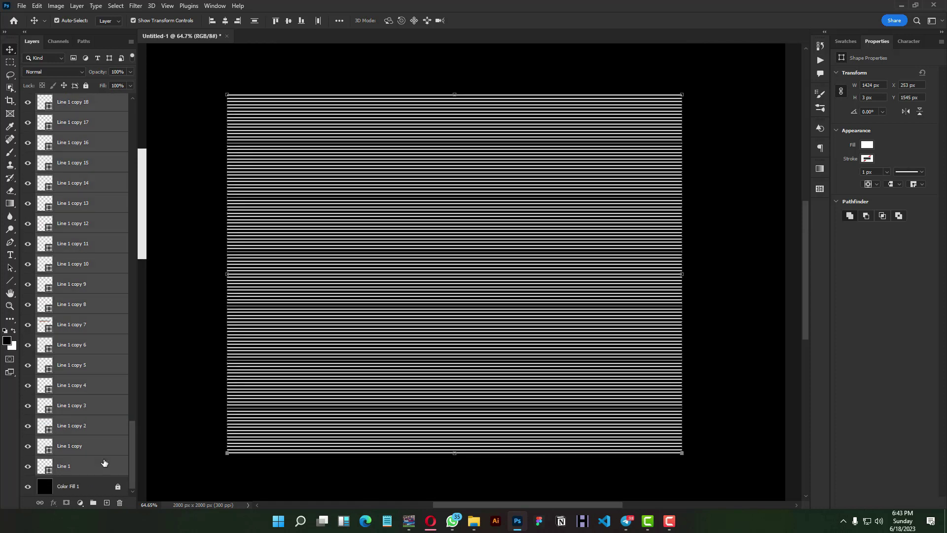
{"action": "right_click", "coordinate": [104, 463]}
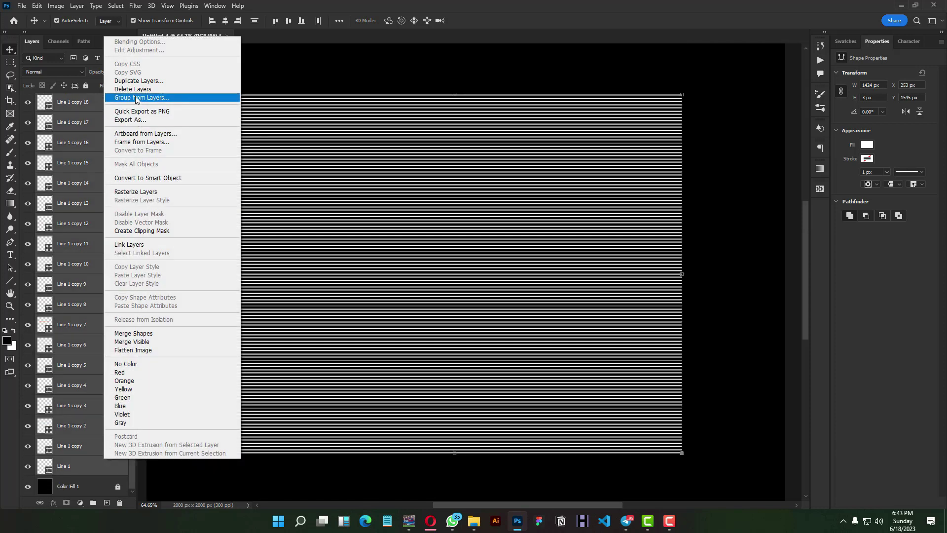
{"action": "left_click", "coordinate": [138, 179]}
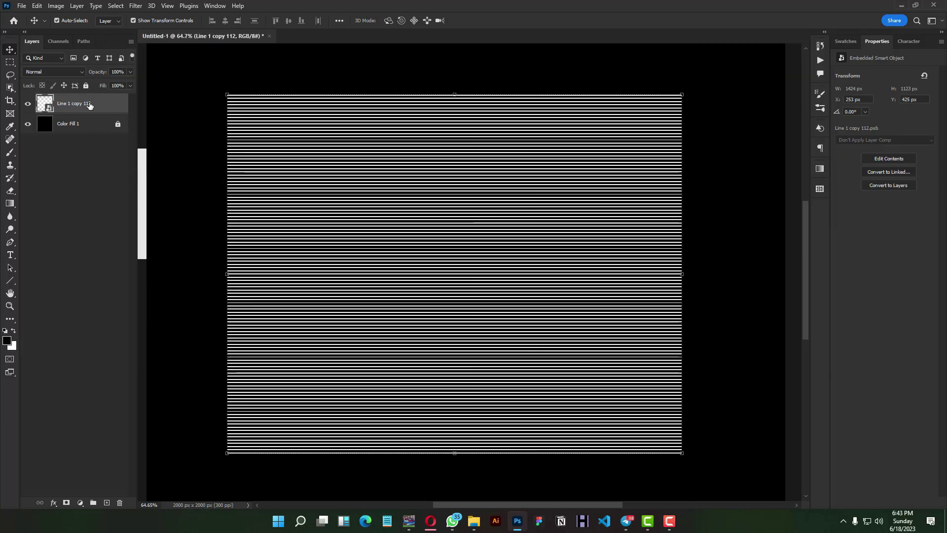
{"action": "right_click", "coordinate": [89, 105]}
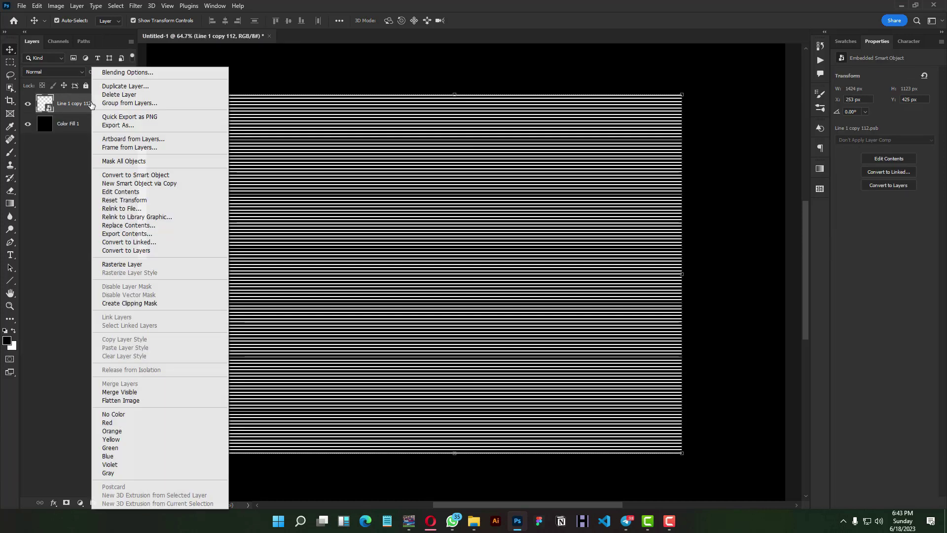
{"action": "left_click", "coordinate": [114, 268]}
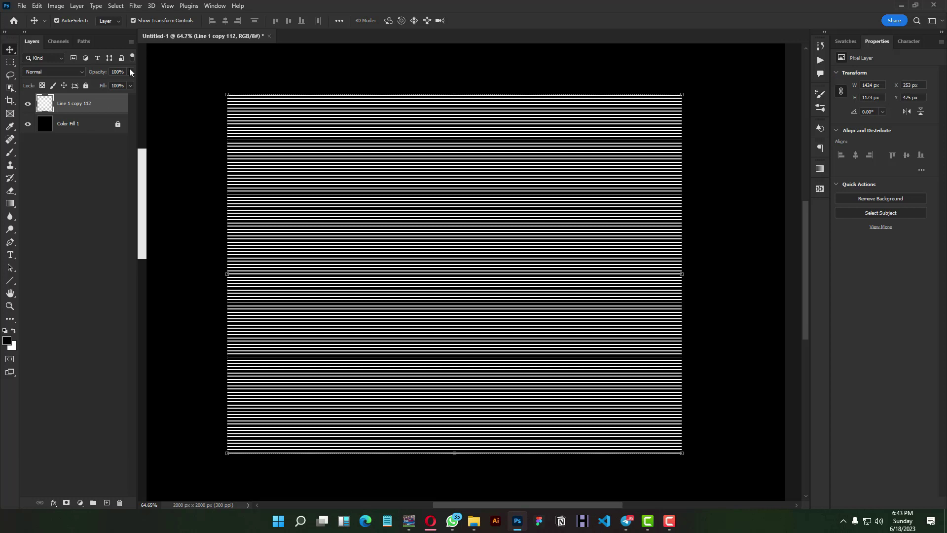
Step: Apply the Twirl distortion to the line stack layer with an angle of -20
{"action": "left_click", "coordinate": [136, 6]}
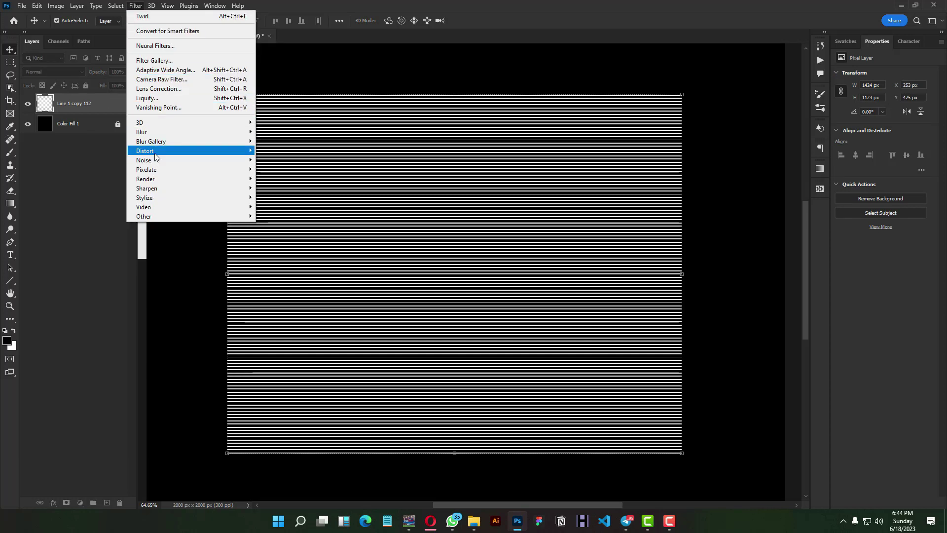
{"action": "mouse_move", "coordinate": [182, 151]}
{"action": "left_click", "coordinate": [271, 206]}
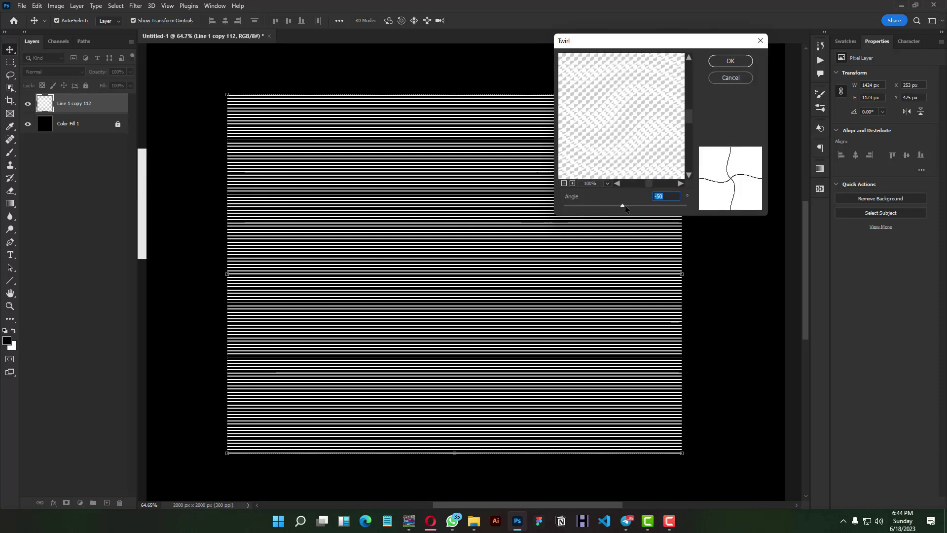
{"action": "type", "text": "-20"}
{"action": "key", "text": "Return"}
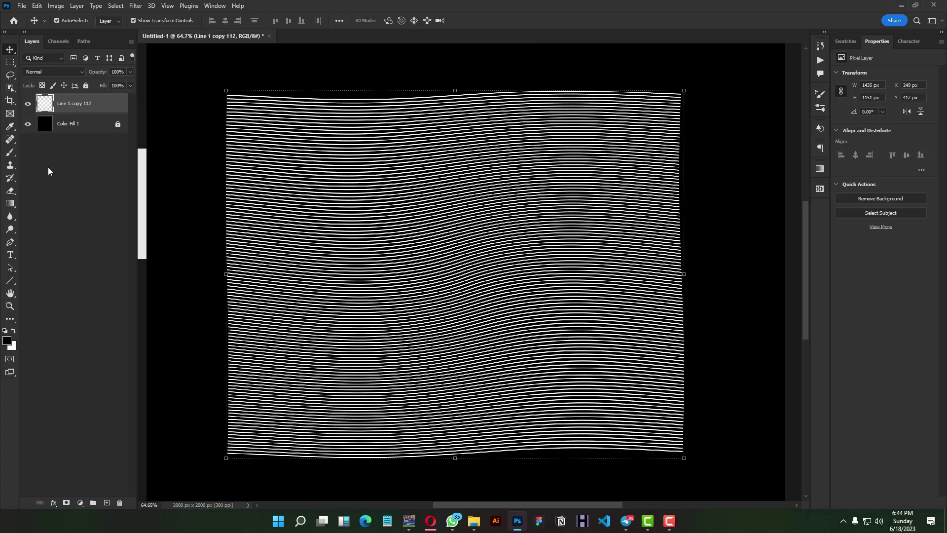
Step: Add the white text "Art" in Sora Bold 72 pt over the wavy lines
{"action": "key", "text": "t"}
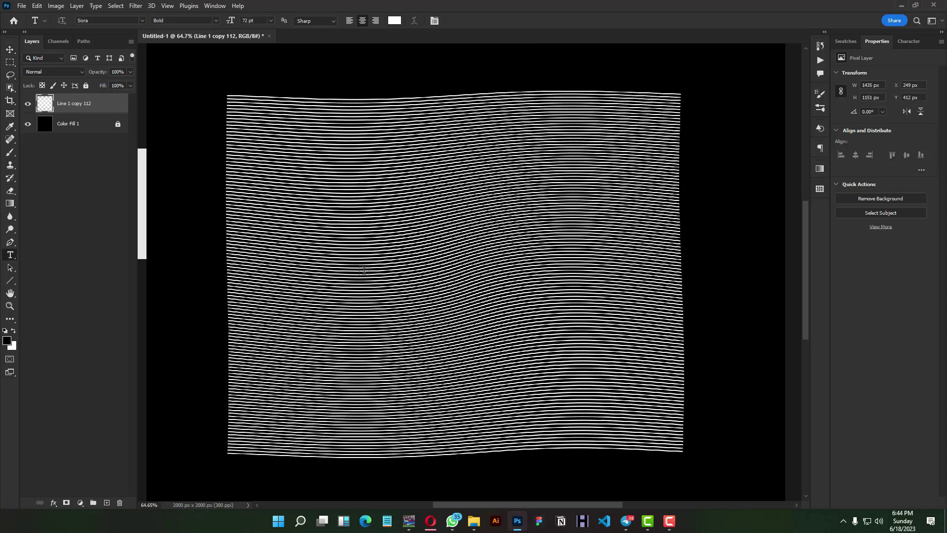
{"action": "left_click", "coordinate": [365, 269]}
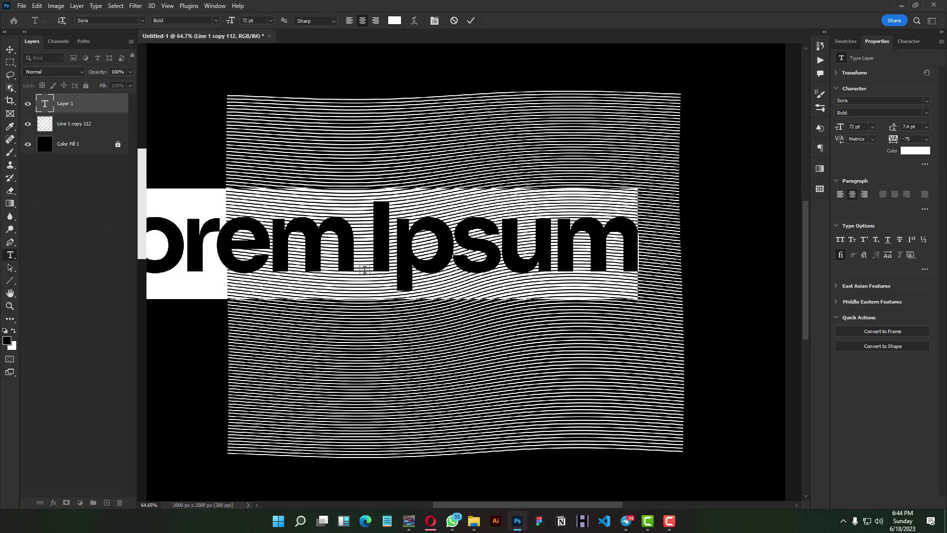
{"action": "type", "text": "aRT"}
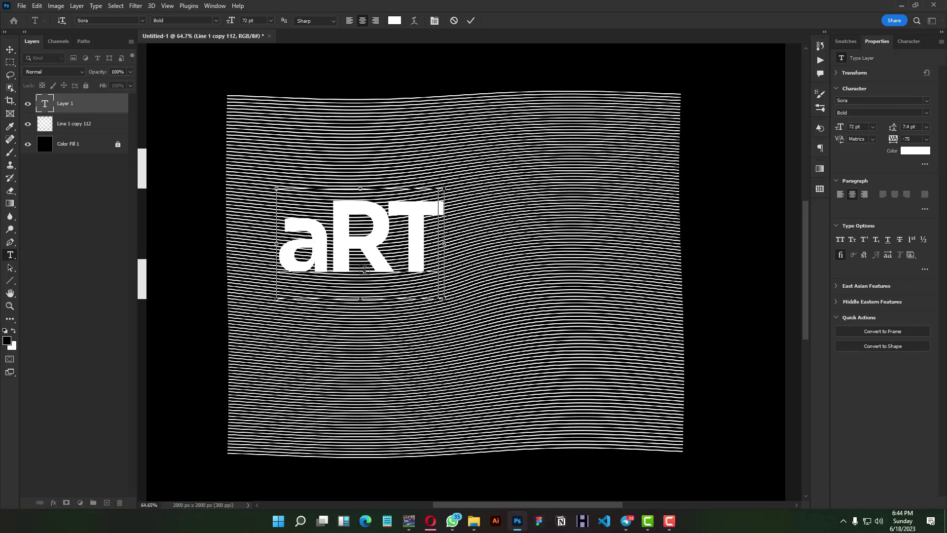
{"action": "key", "text": "ctrl+a"}
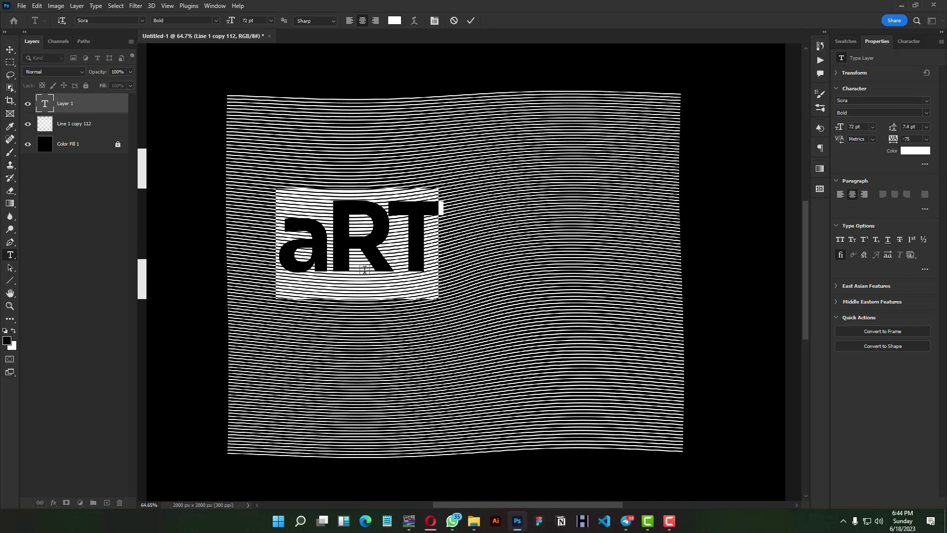
{"action": "type", "text": "Art"}
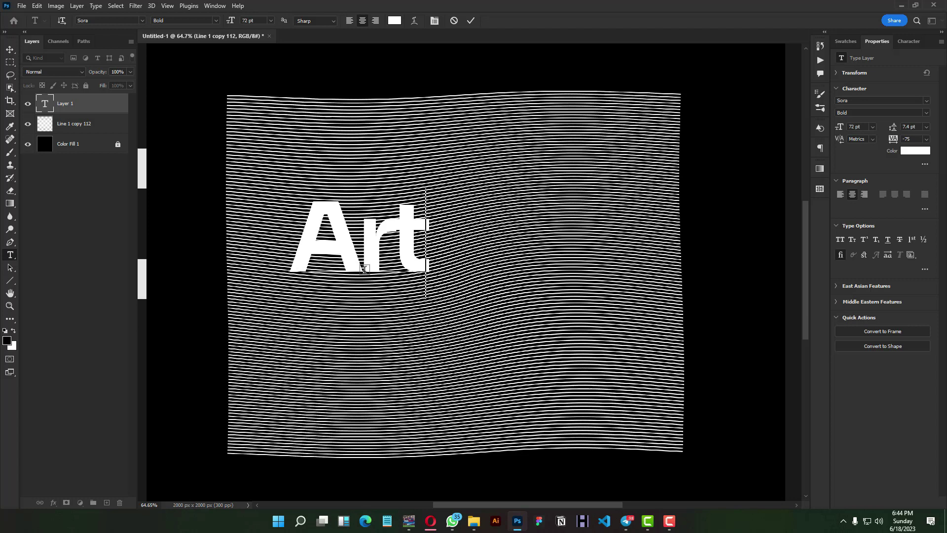
{"action": "left_click", "coordinate": [470, 20]}
Step: Scale the "Art" text to about 241% and centre it over the wavy lines
{"action": "key", "text": "v"}
{"action": "left_click_drag", "start_coordinate": [429, 272], "coordinate": [614, 353]}
{"action": "left_click_drag", "start_coordinate": [466, 254], "coordinate": [484, 261]}
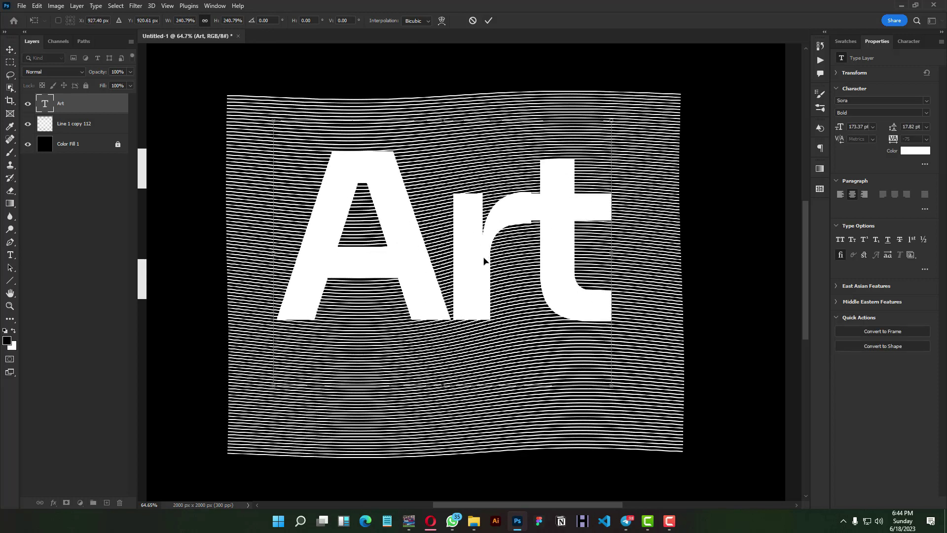
{"action": "left_click", "coordinate": [487, 21]}
{"action": "left_click_drag", "start_coordinate": [379, 181], "coordinate": [381, 191]}
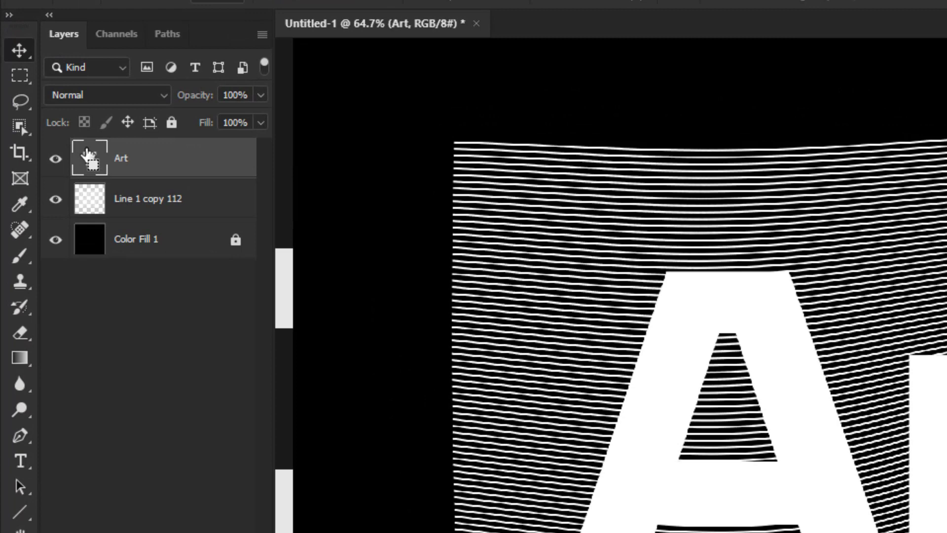
Step: Load the "Art" letter shapes as a selection, hide the text layer and mask the wavy lines layer with the selection
{"action": "left_click", "coordinate": [88, 156], "text": "ctrl"}
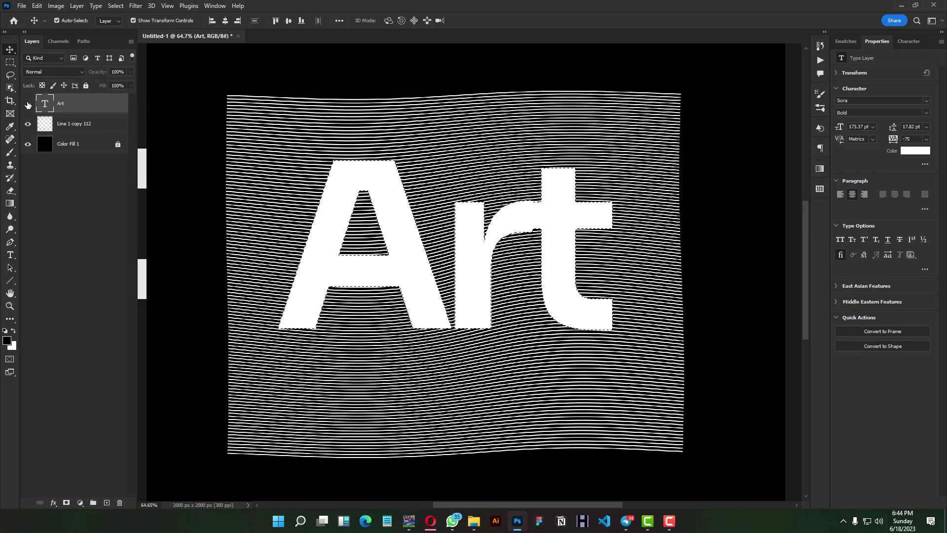
{"action": "left_click", "coordinate": [28, 105]}
{"action": "left_click", "coordinate": [79, 123]}
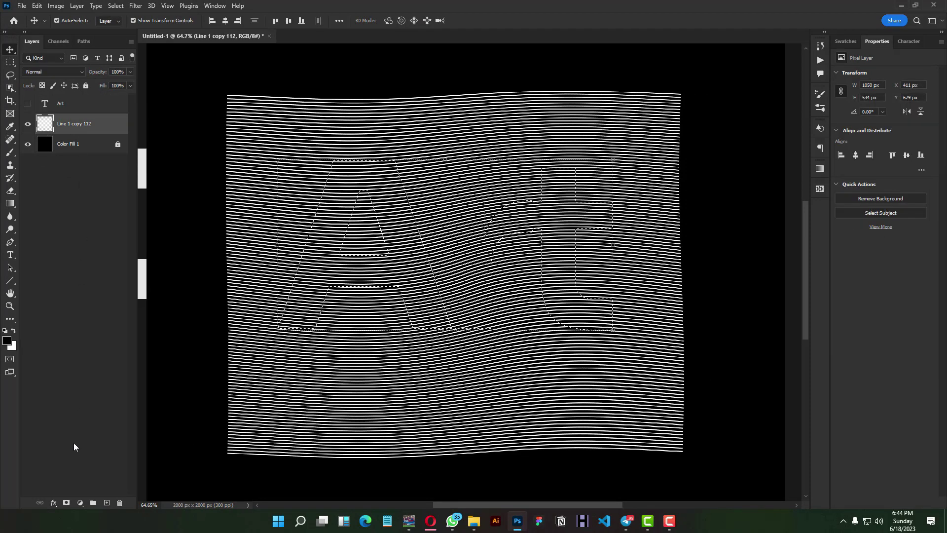
{"action": "left_click", "coordinate": [66, 502]}
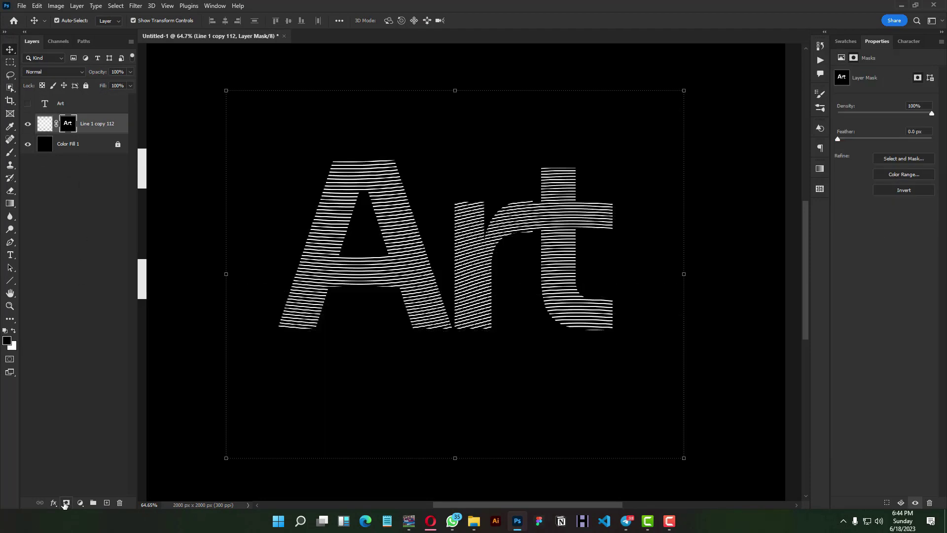
{"action": "left_click", "coordinate": [159, 216]}
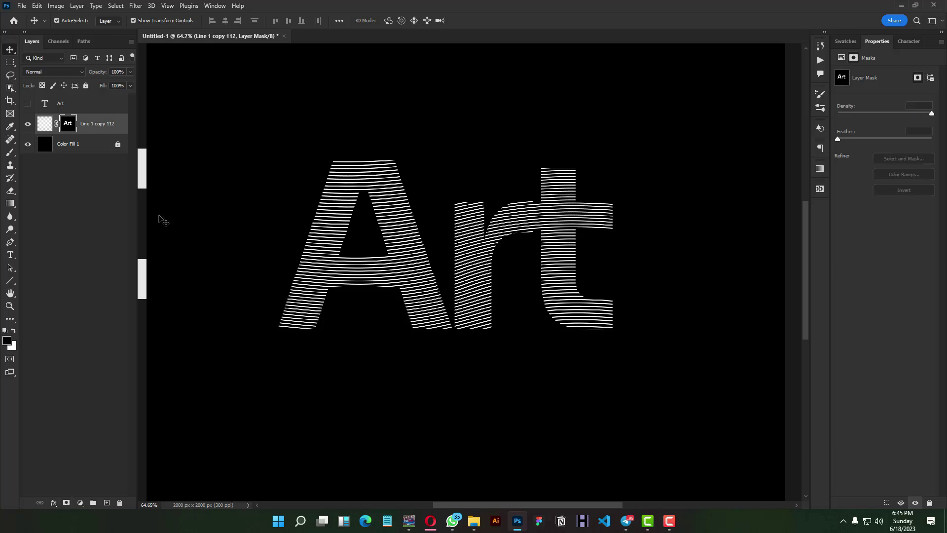
{"action": "key", "text": "space"}
{"action": "mouse_move", "coordinate": [290, 223]}
{"action": "left_mouse_down"}
{"action": "mouse_move", "coordinate": [271, 237]}
{"action": "mouse_move", "coordinate": [291, 233]}
{"action": "left_mouse_up"}
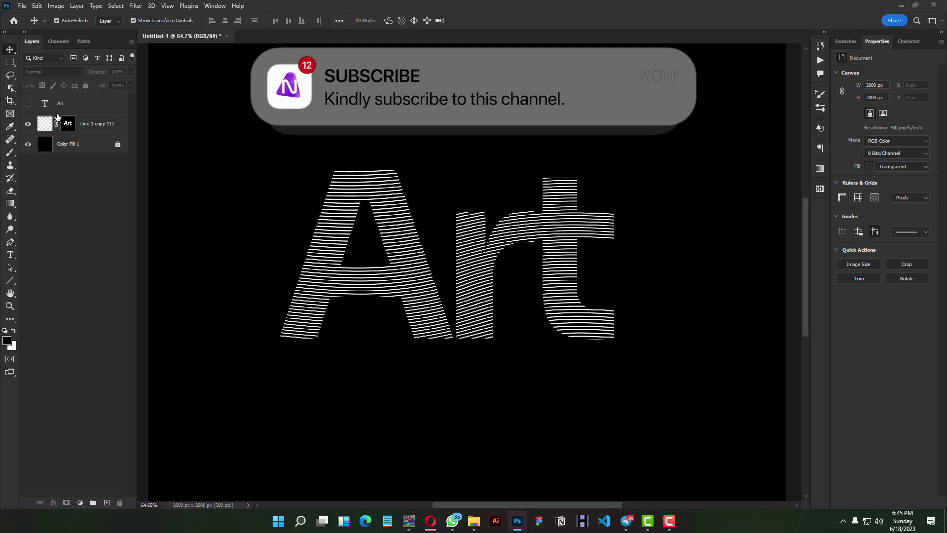
Step: Delete the masked lines layer and the hidden "Art" text layer, keeping only the black fill
{"action": "left_click", "coordinate": [104, 126]}
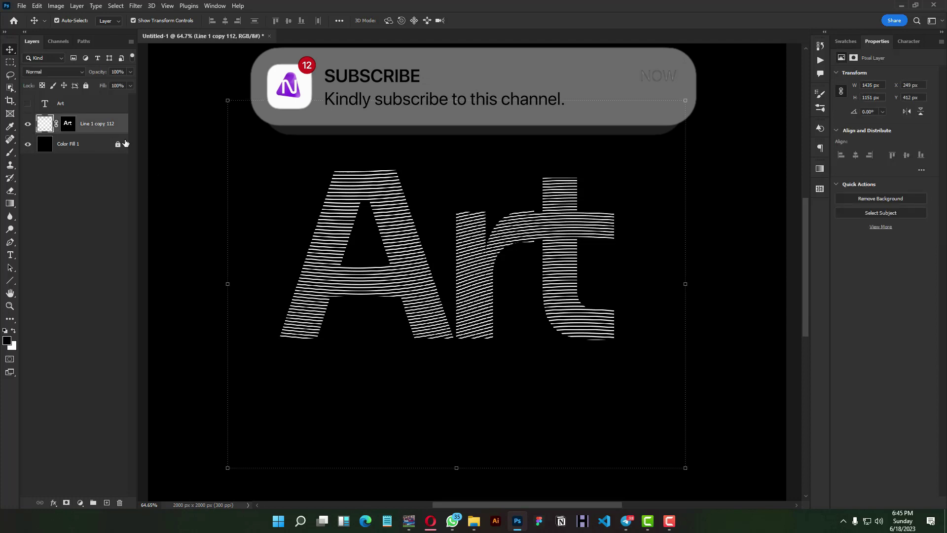
{"action": "key", "text": "Delete"}
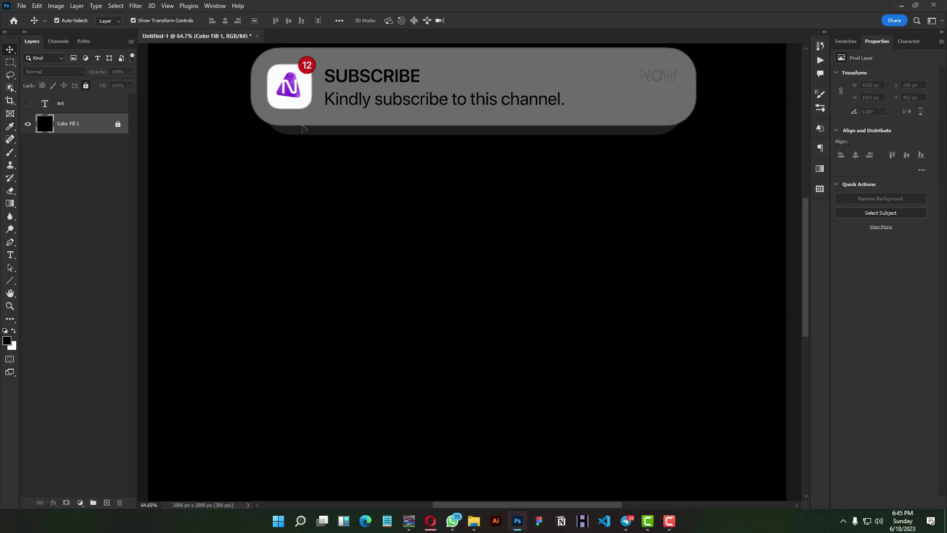
{"action": "left_click", "coordinate": [90, 112]}
{"action": "key", "text": "Delete"}
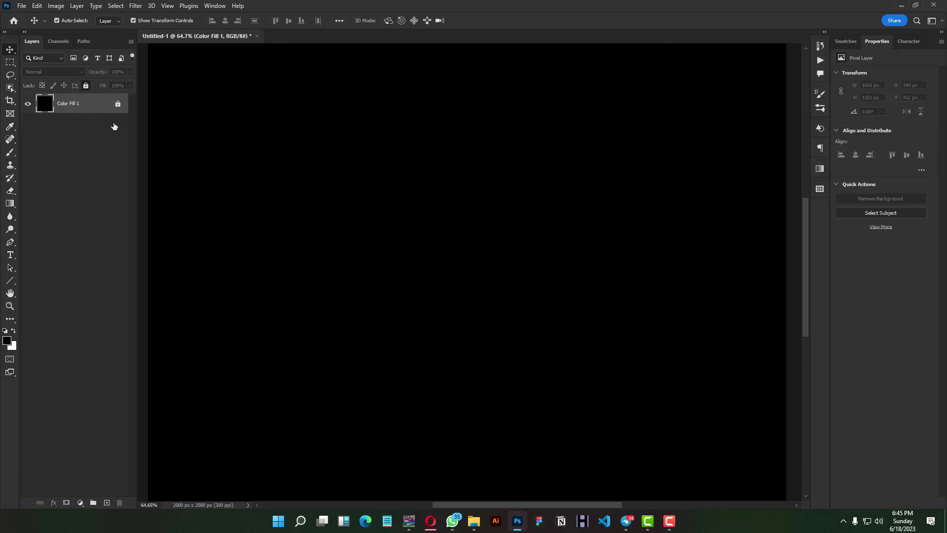
Step: Add two-line centred white text reading "MOTION" above "BLUR" in Sora Bold 72 pt
{"action": "left_click", "coordinate": [588, 214]}
{"action": "key", "text": "t"}
{"action": "left_click", "coordinate": [349, 174]}
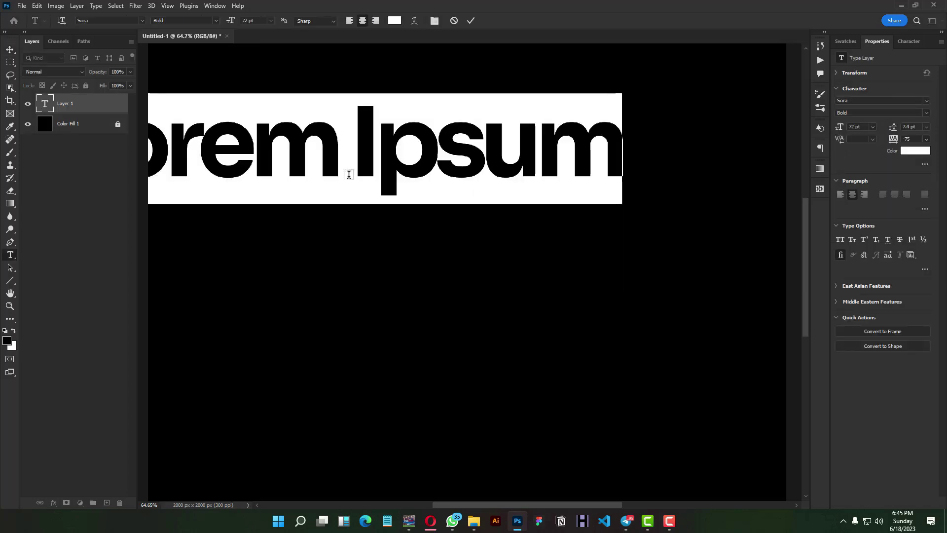
{"action": "type", "text": "MOTION"}
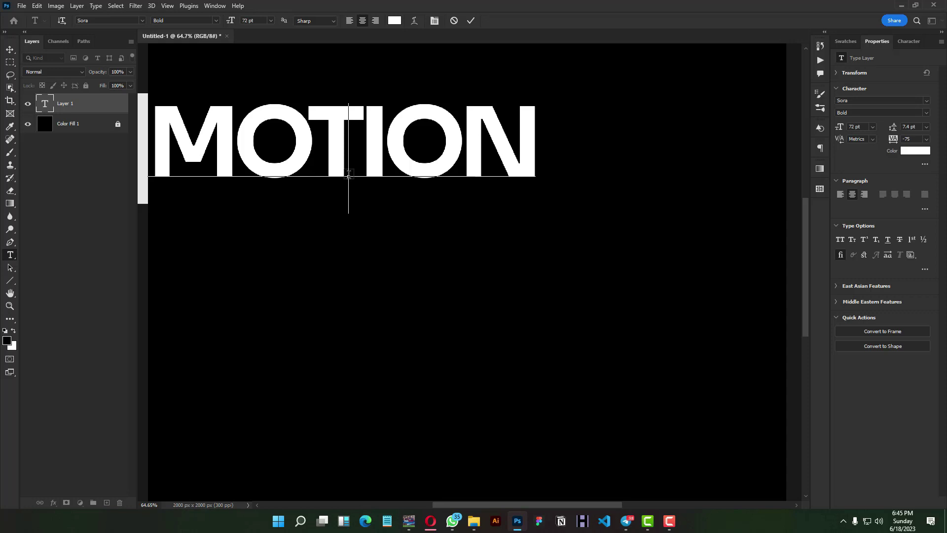
{"action": "type", "text": "BU"}
{"action": "key", "text": "BackSpace"}
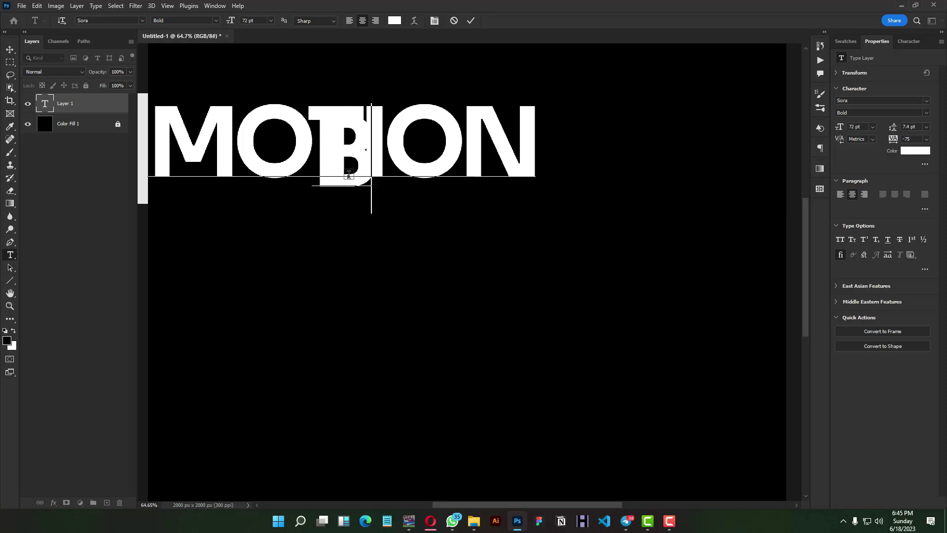
{"action": "type", "text": "LUR"}
{"action": "key", "text": "ctrl+a"}
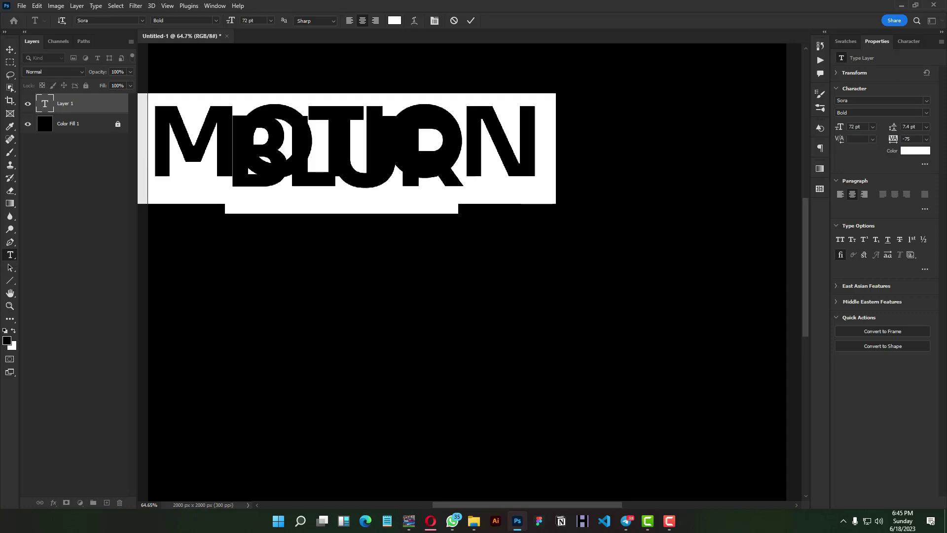
Step: Set the MOTION BLUR text's leading to 72 pt and move the text to the middle of the canvas
{"action": "left_click", "coordinate": [928, 127]}
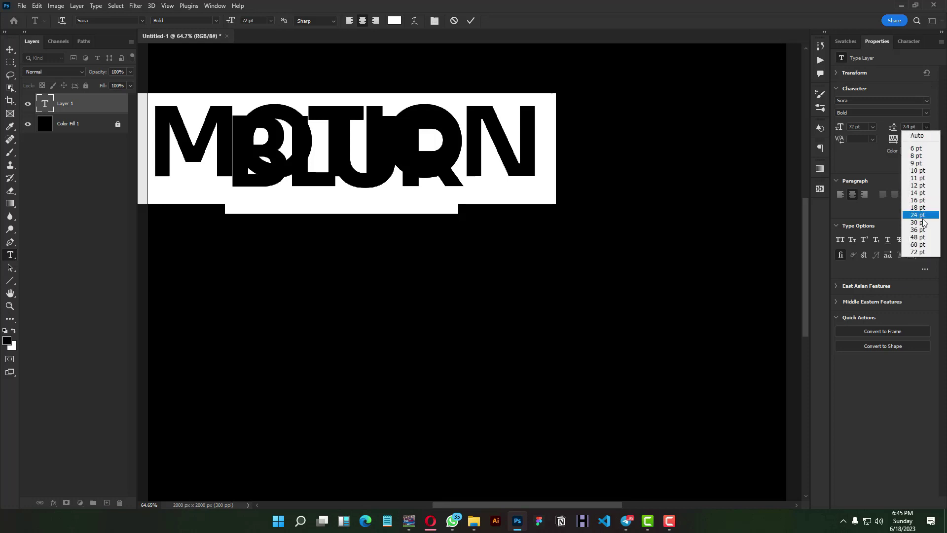
{"action": "left_click", "coordinate": [919, 252]}
{"action": "left_click", "coordinate": [467, 21]}
{"action": "key", "text": "v"}
{"action": "left_click_drag", "start_coordinate": [441, 157], "coordinate": [531, 225]}
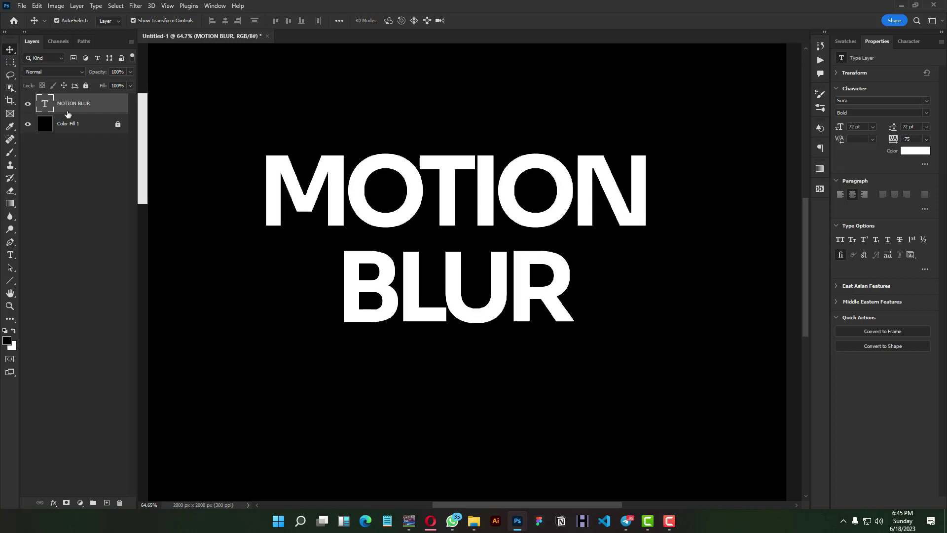
Step: Add a Gradient Overlay to the MOTION BLUR text using the yellow-to-green Green_15 preset
{"action": "left_click", "coordinate": [54, 504]}
{"action": "left_click", "coordinate": [59, 475]}
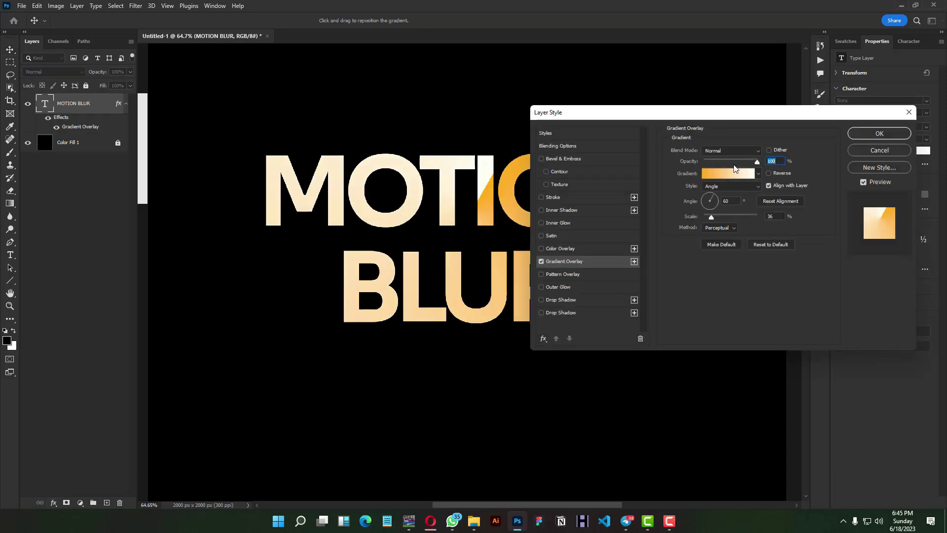
{"action": "left_click", "coordinate": [729, 171]}
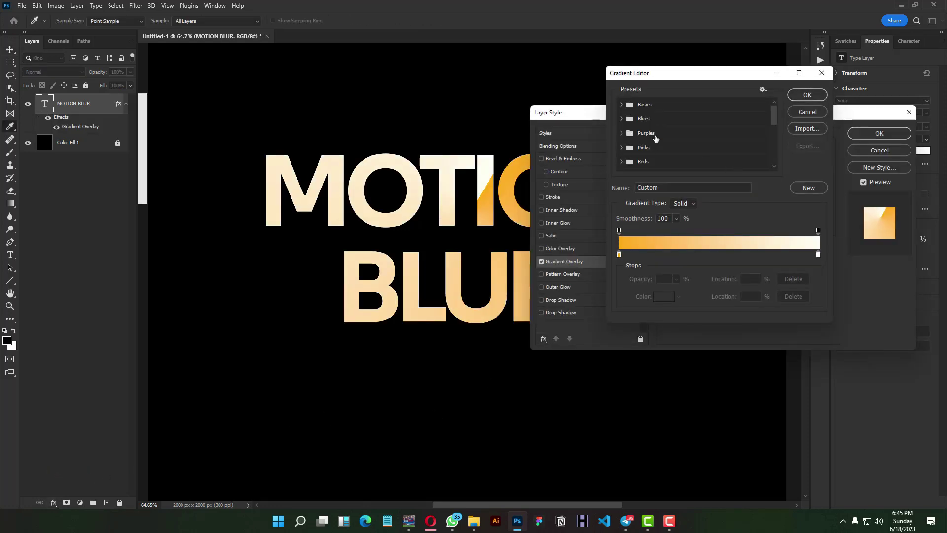
{"action": "left_click_drag", "start_coordinate": [771, 114], "coordinate": [774, 125]}
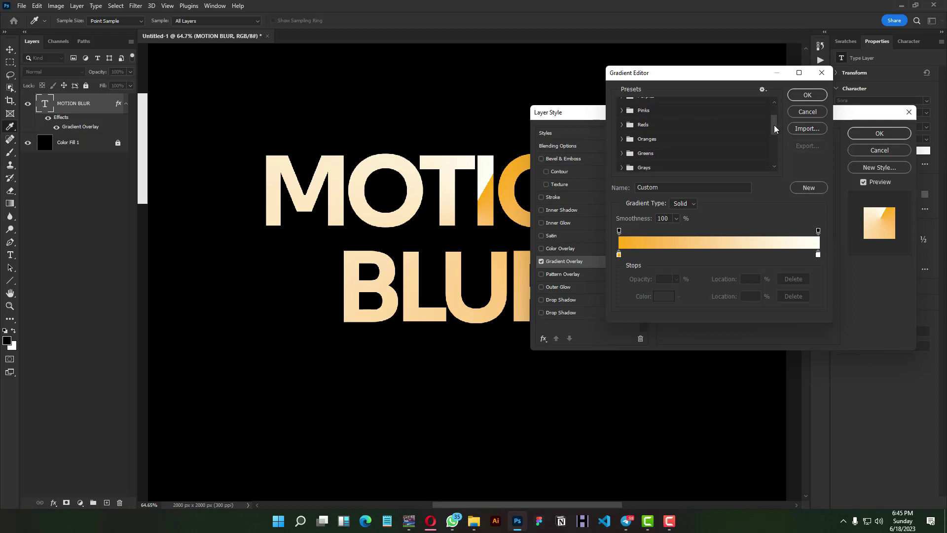
{"action": "left_click", "coordinate": [623, 154]}
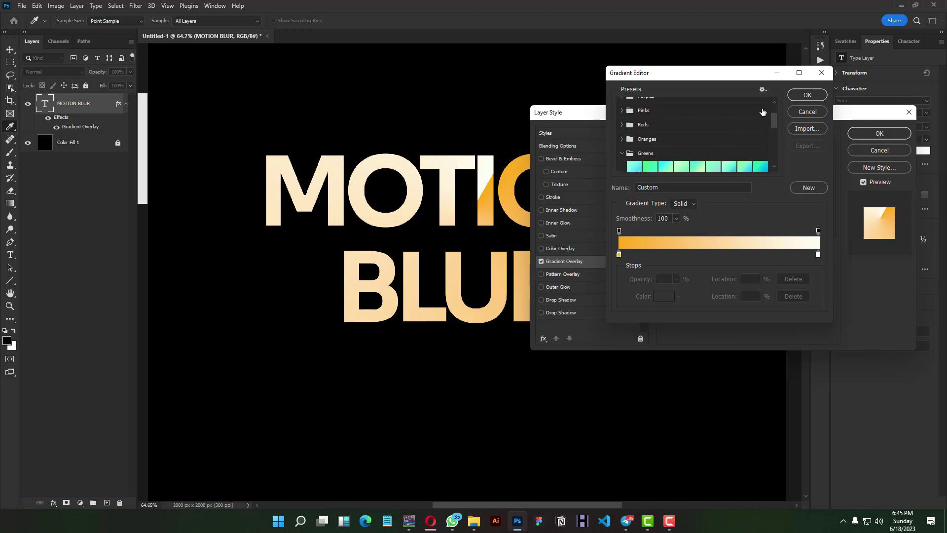
{"action": "mouse_move", "coordinate": [775, 118]}
{"action": "left_mouse_down"}
{"action": "mouse_move", "coordinate": [777, 143]}
{"action": "mouse_move", "coordinate": [776, 130]}
{"action": "left_mouse_up"}
{"action": "left_click", "coordinate": [715, 124]}
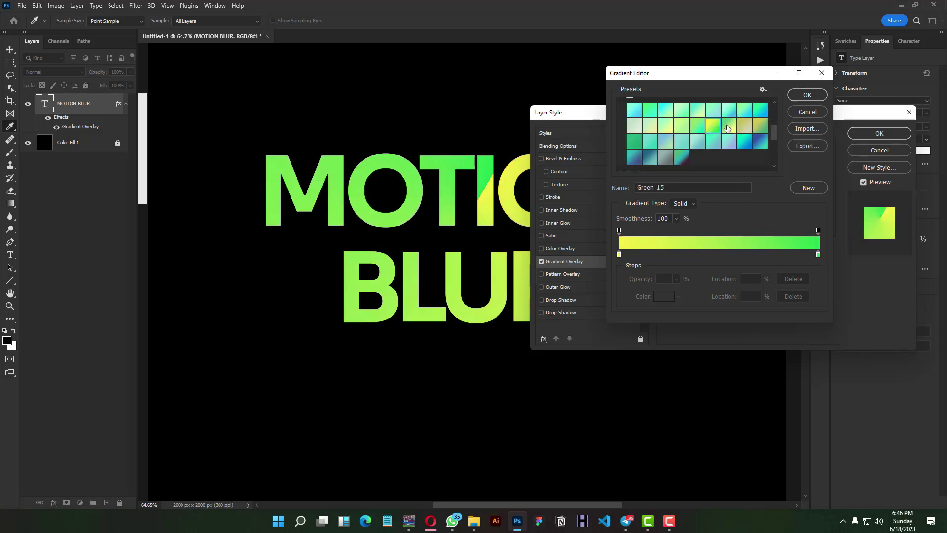
{"action": "left_click", "coordinate": [698, 127]}
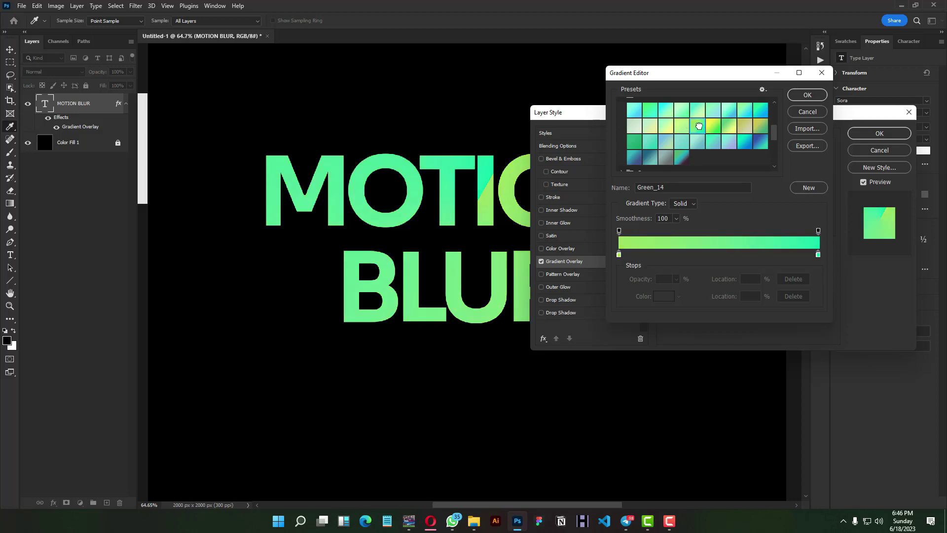
{"action": "left_click", "coordinate": [713, 126]}
{"action": "left_click", "coordinate": [796, 93]}
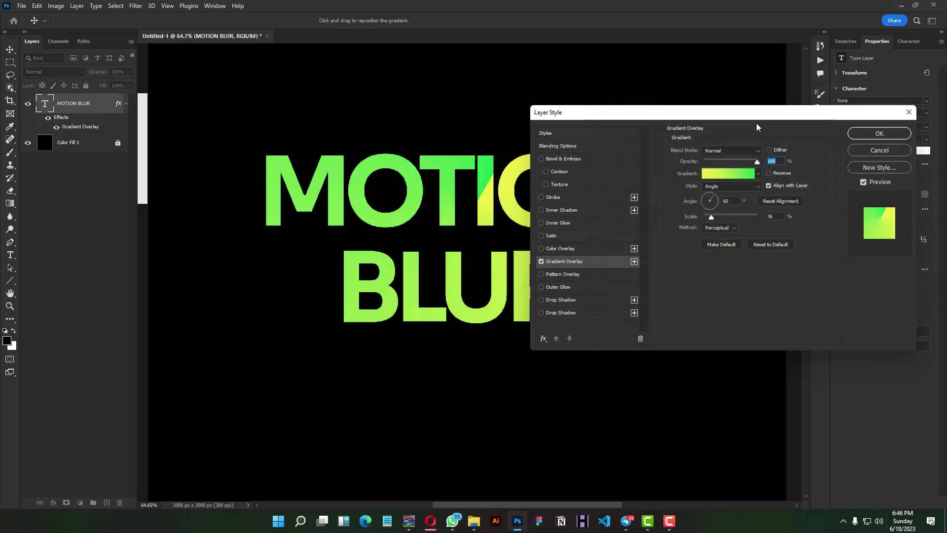
Step: Set the gradient overlay's style to Linear and move the dialog clear of the text
{"action": "left_click", "coordinate": [730, 184]}
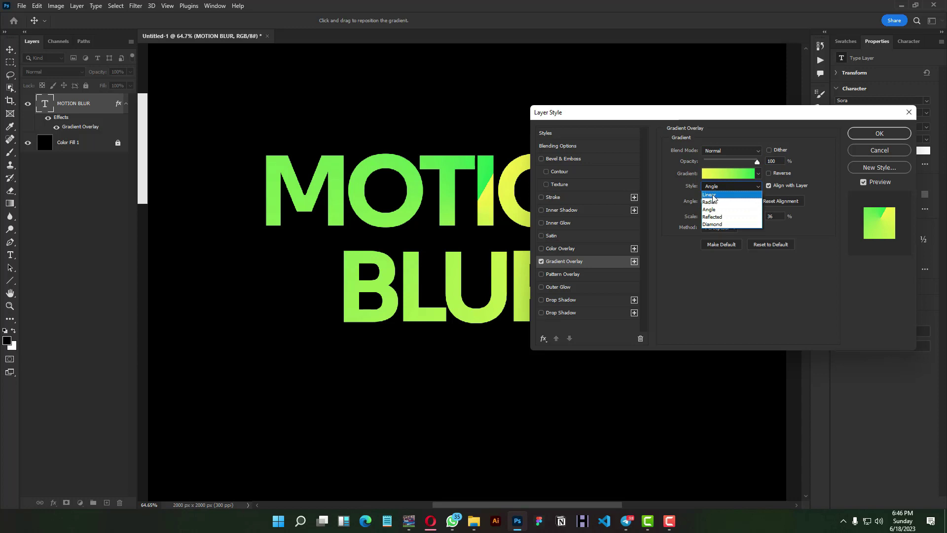
{"action": "left_click", "coordinate": [713, 197]}
{"action": "left_click_drag", "start_coordinate": [705, 114], "coordinate": [825, 109]}
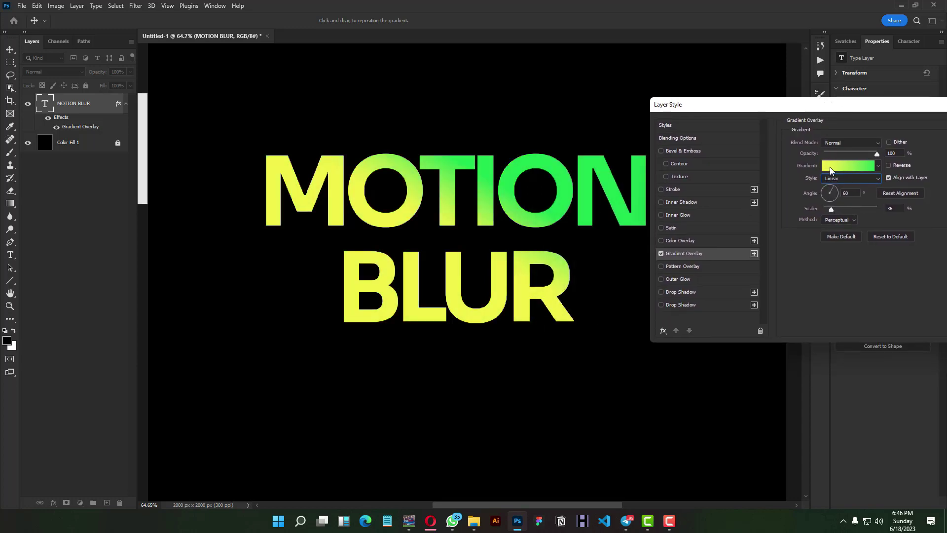
Step: Change the gradient overlay to the second preset in the Greens folder, a green-to-turquoise gradient, and apply the layer style
{"action": "left_click", "coordinate": [830, 168]}
{"action": "mouse_move", "coordinate": [776, 112]}
{"action": "left_mouse_down"}
{"action": "mouse_move", "coordinate": [782, 151]}
{"action": "mouse_move", "coordinate": [774, 117]}
{"action": "left_mouse_up"}
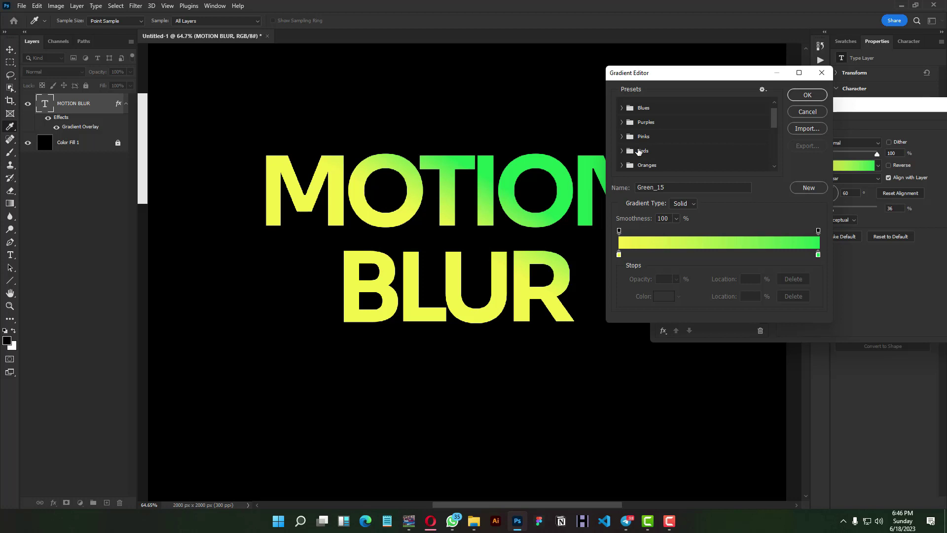
{"action": "left_click_drag", "start_coordinate": [775, 115], "coordinate": [774, 120]}
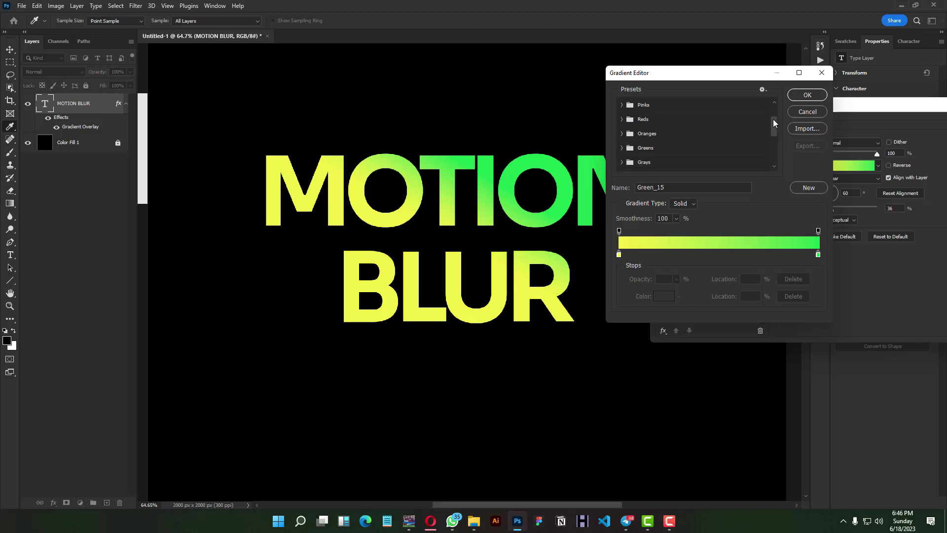
{"action": "left_click", "coordinate": [621, 148]}
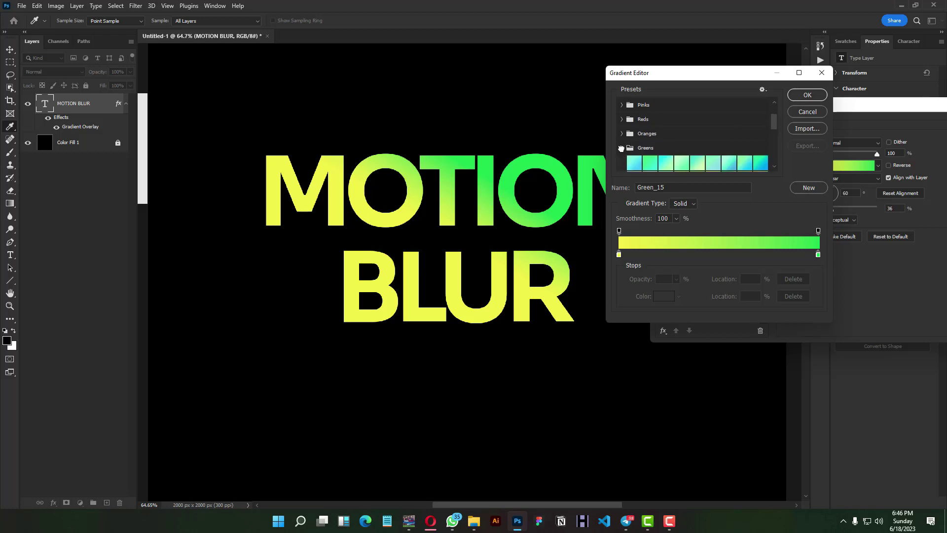
{"action": "left_click", "coordinate": [651, 160]}
{"action": "left_click", "coordinate": [808, 95]}
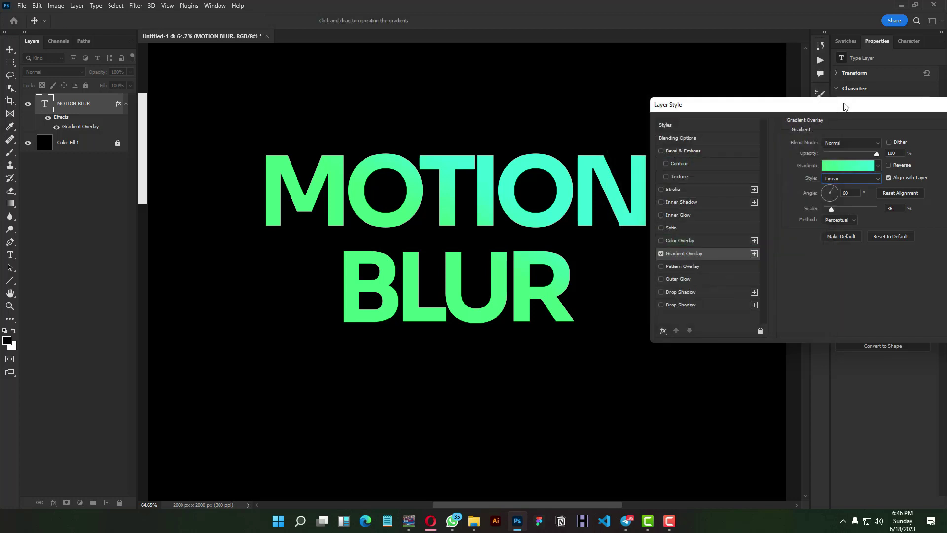
{"action": "left_click", "coordinate": [895, 126]}
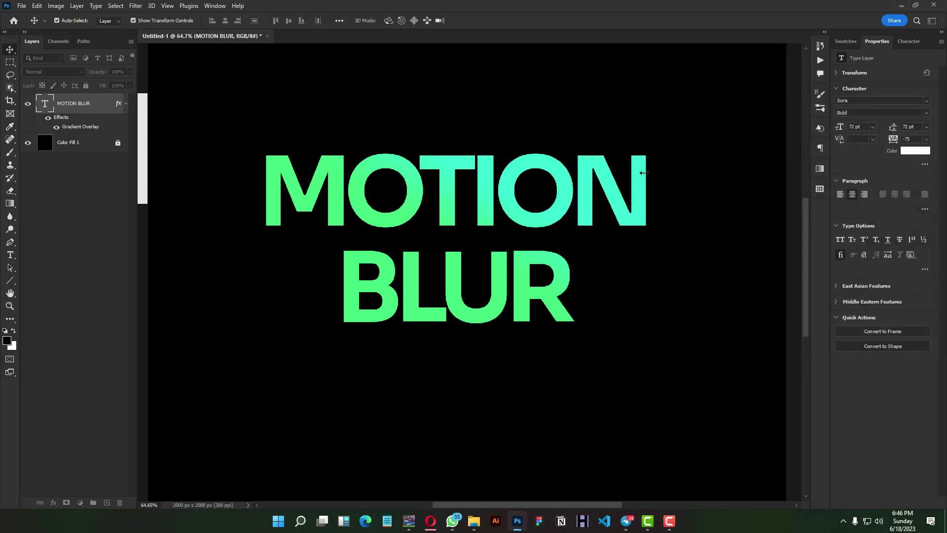
Step: Convert the MOTION BLUR text layer to a smart object and duplicate it
{"action": "left_click", "coordinate": [126, 103]}
{"action": "right_click", "coordinate": [84, 106]}
{"action": "left_click", "coordinate": [122, 185]}
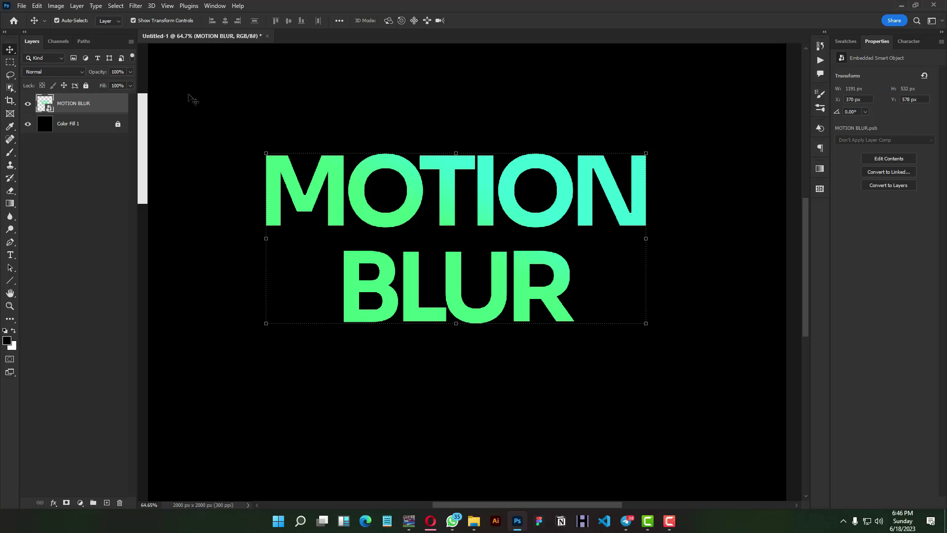
{"action": "key", "text": "ctrl+j"}
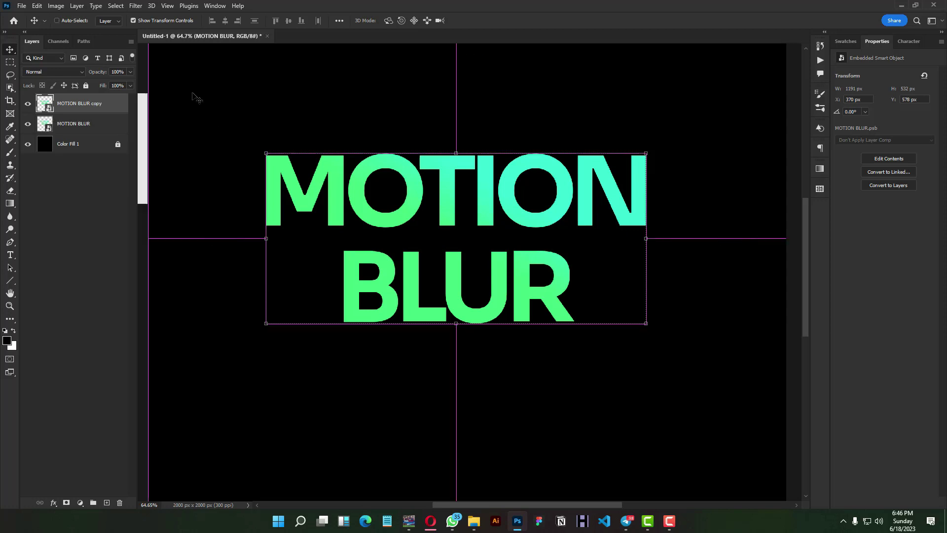
Step: Apply a Gaussian Blur with a 7-pixel radius to the duplicated layer and collapse its filter list
{"action": "left_click", "coordinate": [140, 6]}
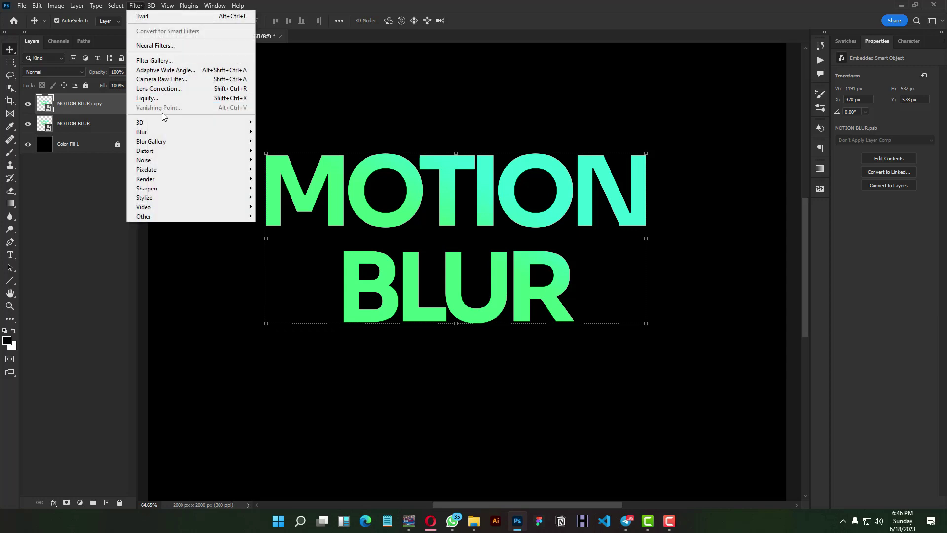
{"action": "mouse_move", "coordinate": [151, 133]}
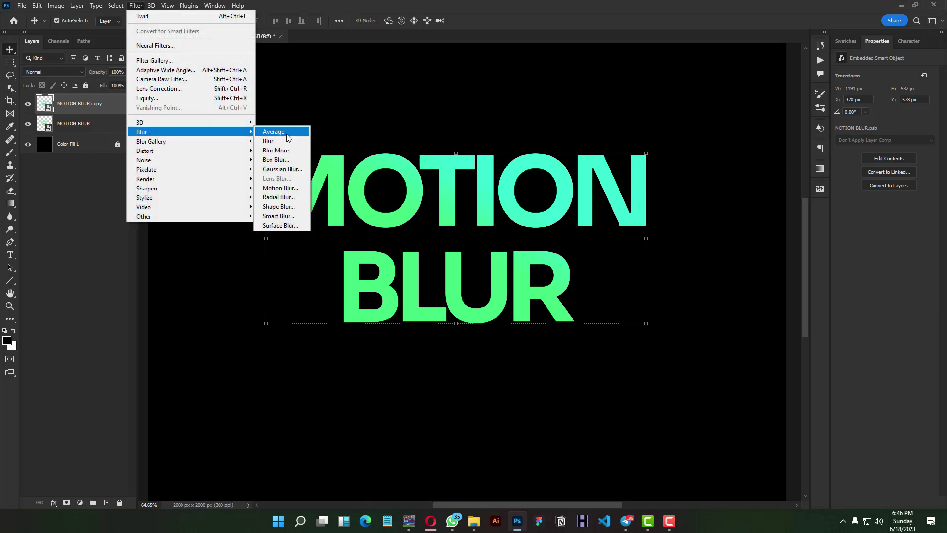
{"action": "left_click", "coordinate": [282, 169]}
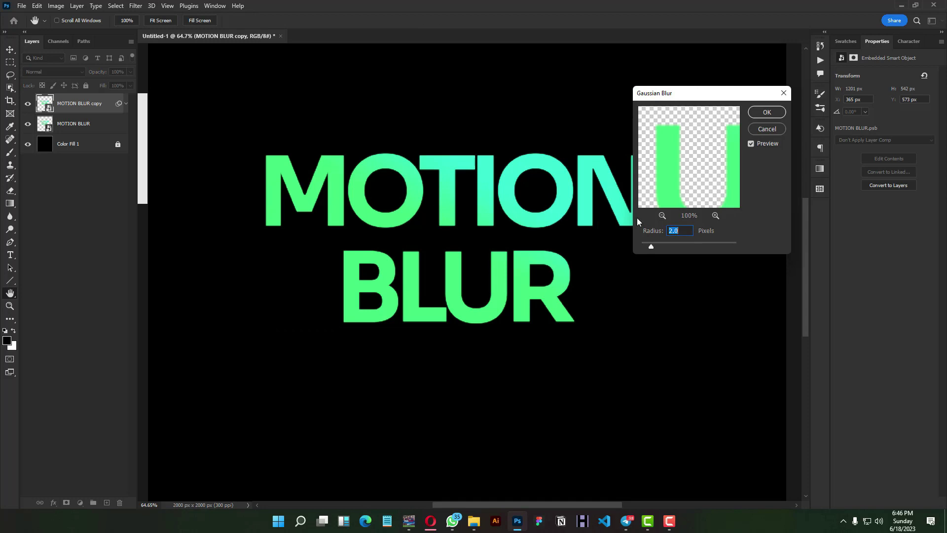
{"action": "type", "text": "14"}
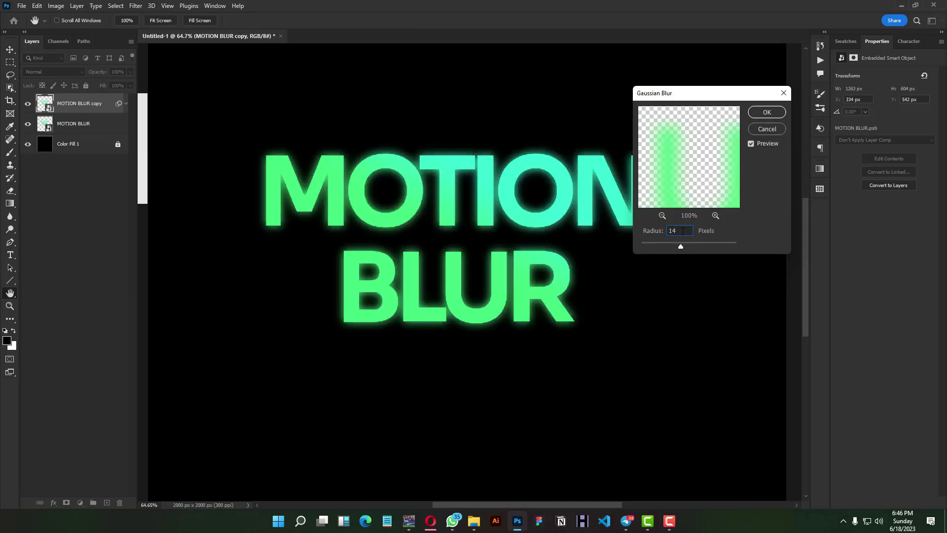
{"action": "type", "text": "7"}
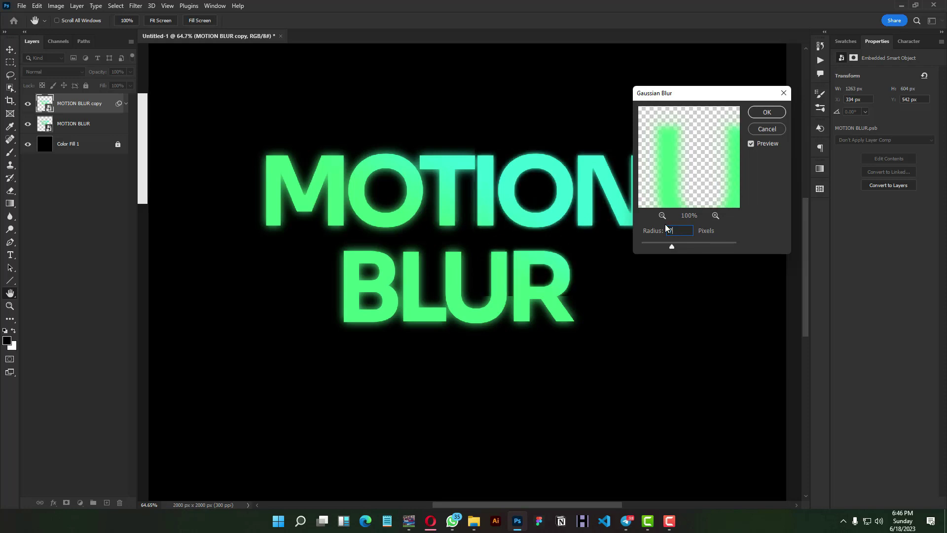
{"action": "left_click", "coordinate": [768, 112]}
{"action": "left_click", "coordinate": [126, 105]}
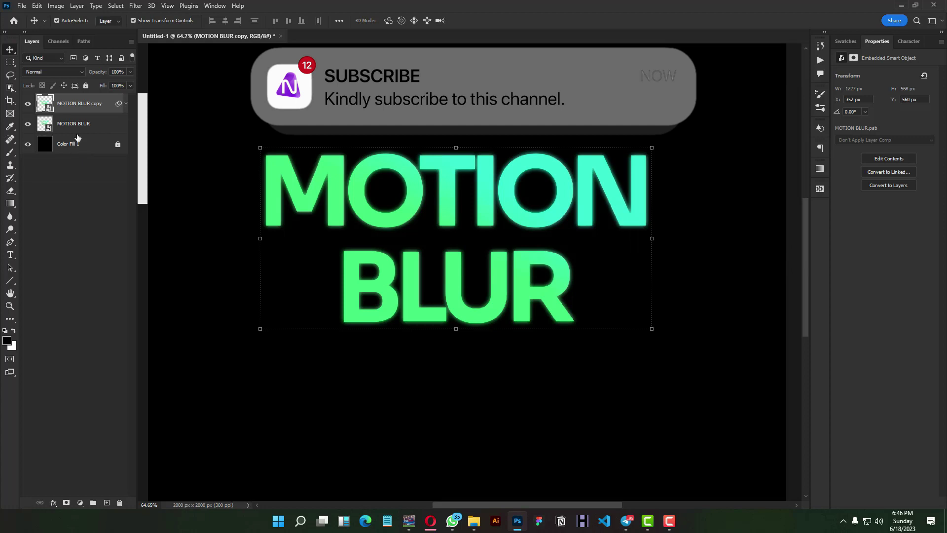
Step: Duplicate the unblurred MOTION BLUR smart object and move the new copy to the top of the layer stack
{"action": "left_click", "coordinate": [80, 123]}
{"action": "key", "text": "ctrl+j"}
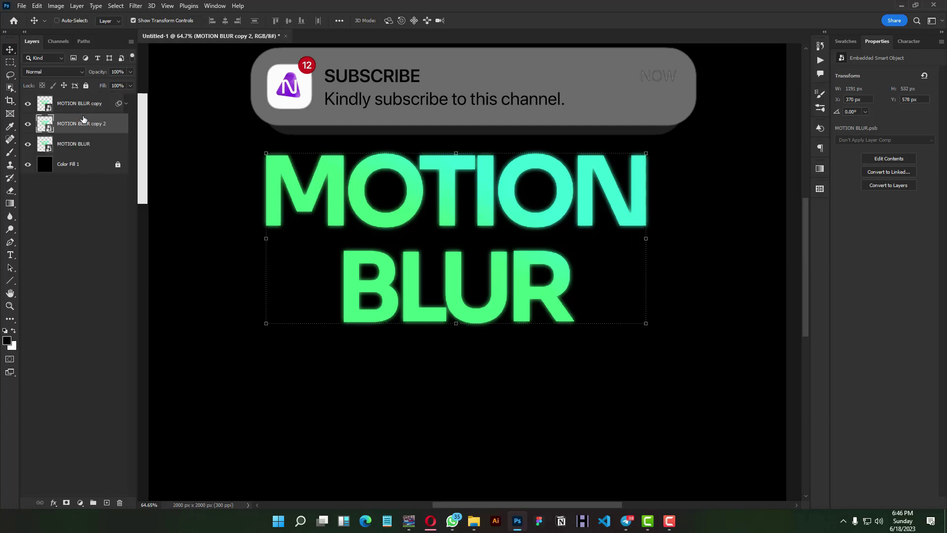
{"action": "left_click_drag", "start_coordinate": [83, 120], "coordinate": [83, 100]}
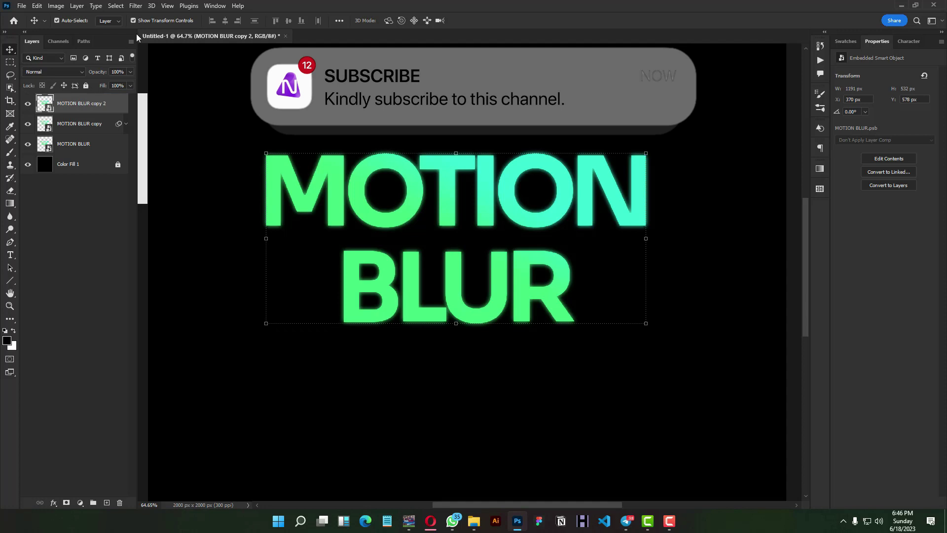
Step: Apply a Motion Blur at 0° with a 100-pixel distance to the topmost copy, collapse its filter list and deselect the layer
{"action": "left_click", "coordinate": [133, 7]}
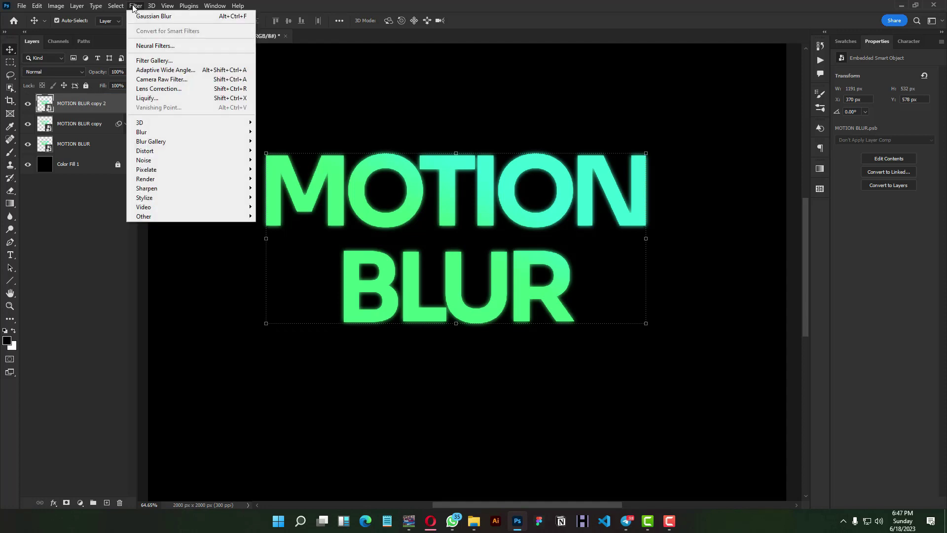
{"action": "mouse_move", "coordinate": [168, 132]}
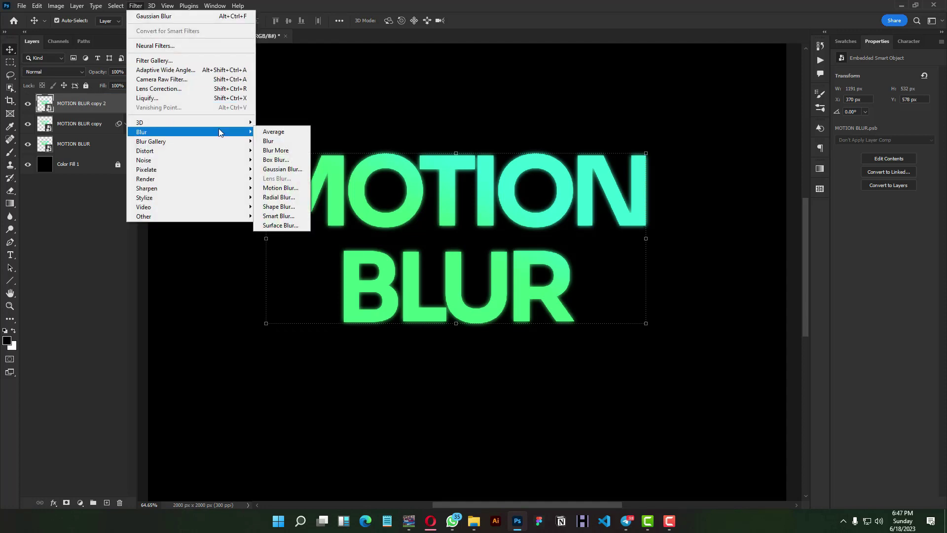
{"action": "left_click", "coordinate": [279, 188]}
{"action": "type", "text": "00"}
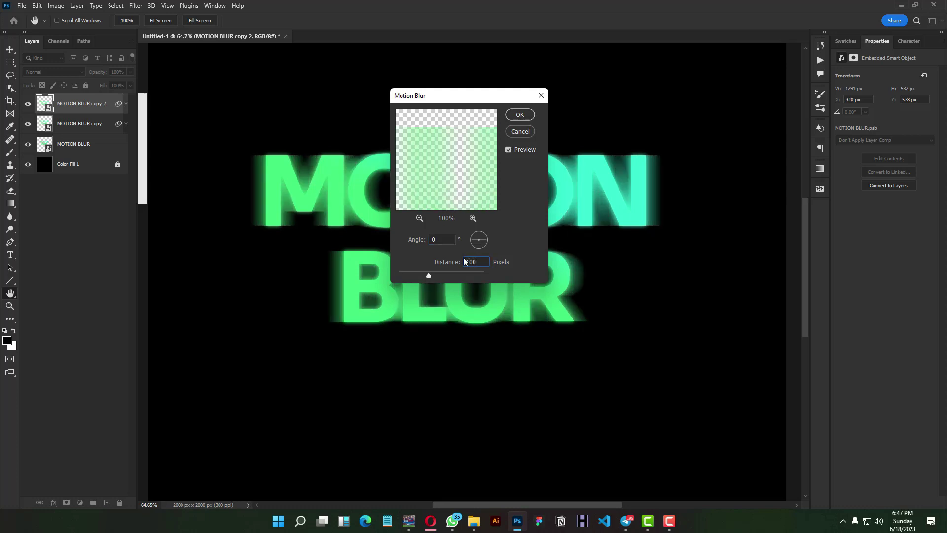
{"action": "left_click", "coordinate": [520, 115]}
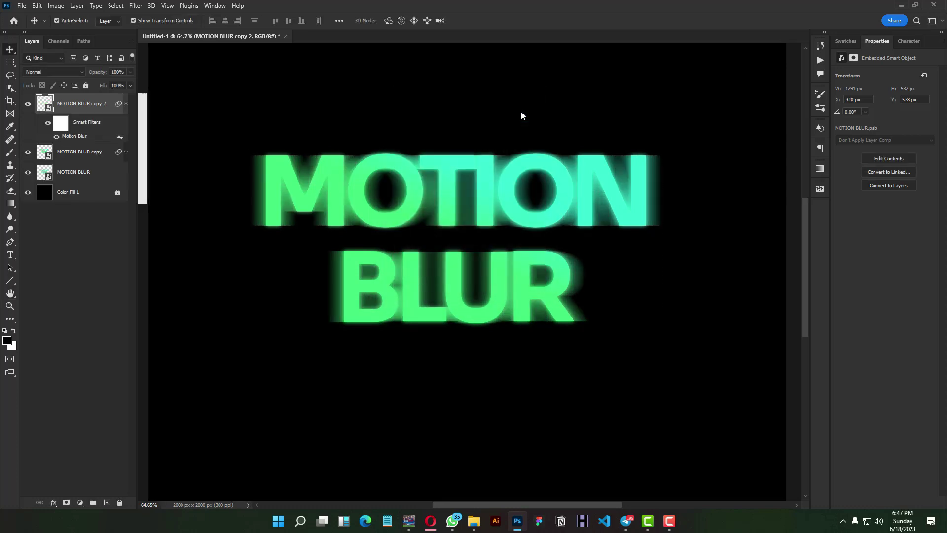
{"action": "left_click_drag", "start_coordinate": [514, 112], "coordinate": [516, 112]}
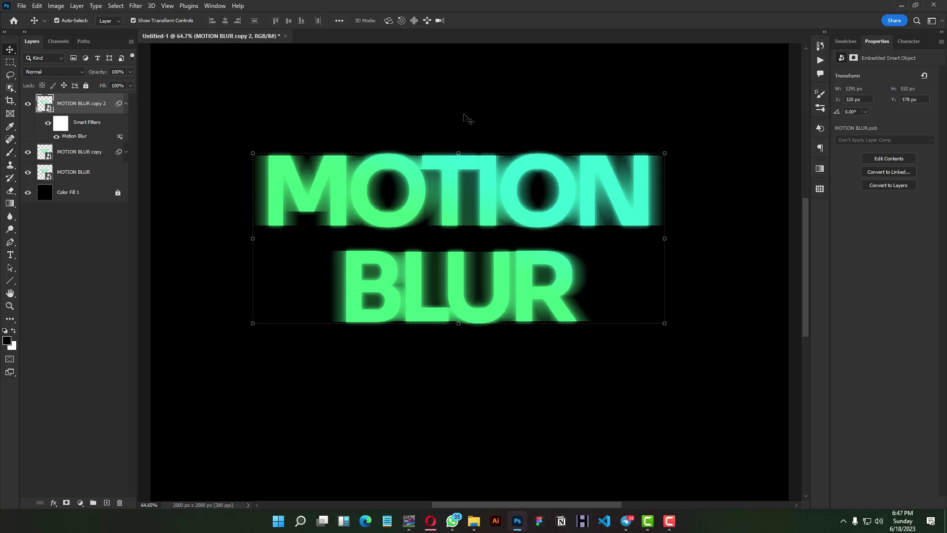
{"action": "left_click", "coordinate": [125, 103]}
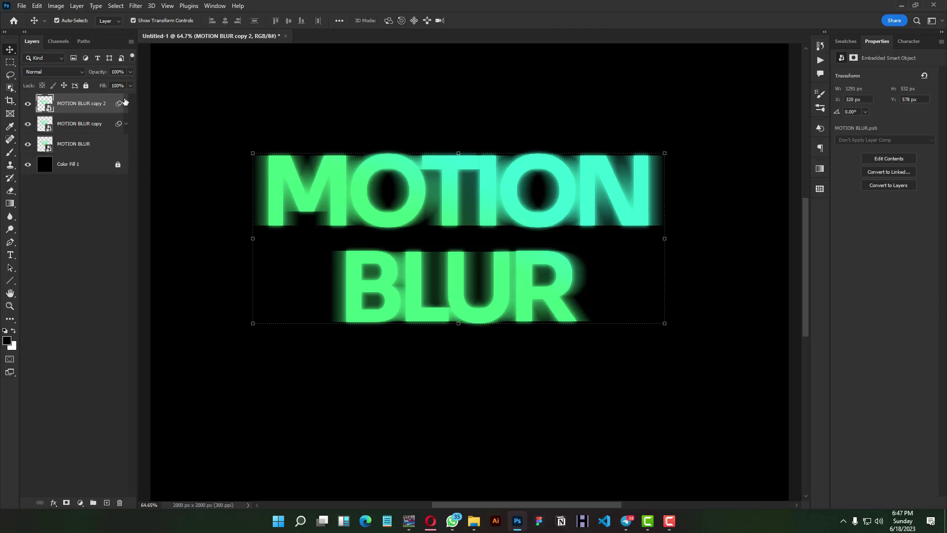
{"action": "left_click", "coordinate": [208, 140]}
{"action": "left_click_drag", "start_coordinate": [305, 121], "coordinate": [311, 127]}
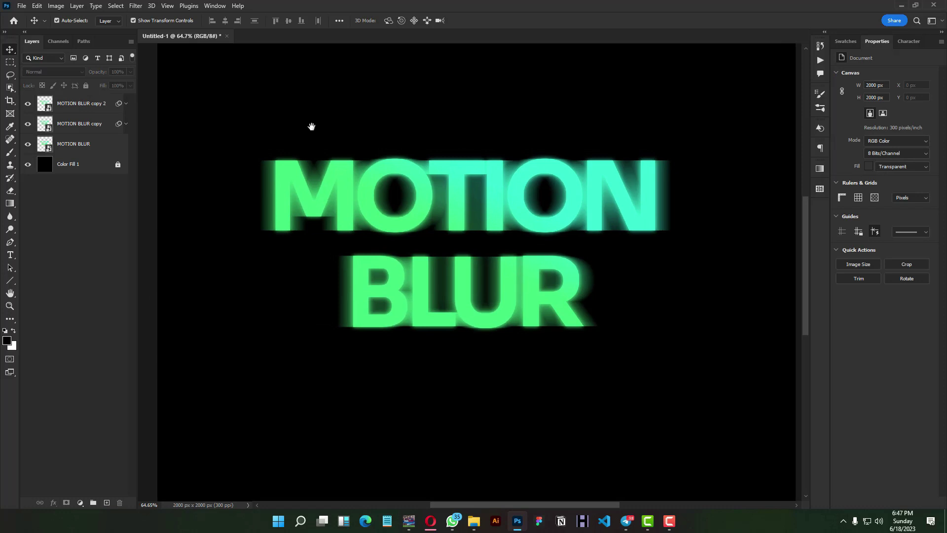